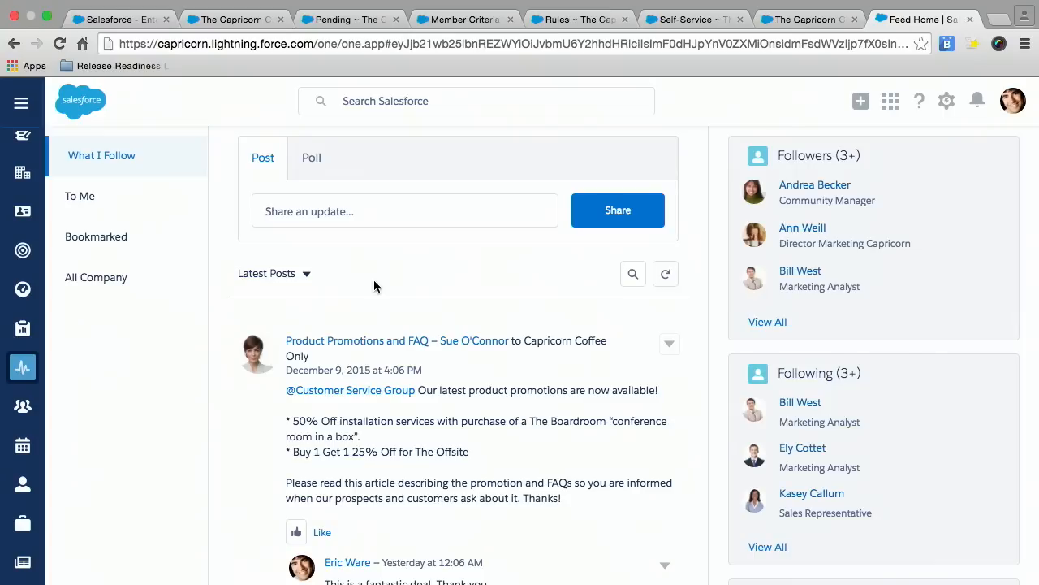
Refresh the What I Follow feed and look through its latest posts and attached articles.
scroll(374, 285, down, 1)
scroll(494, 257, up, 1)
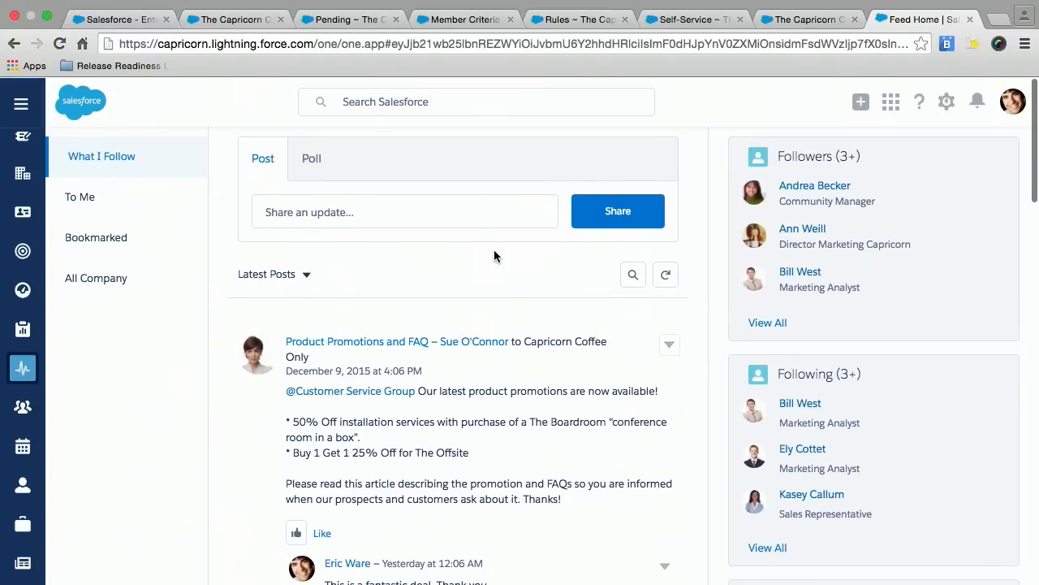
click(666, 276)
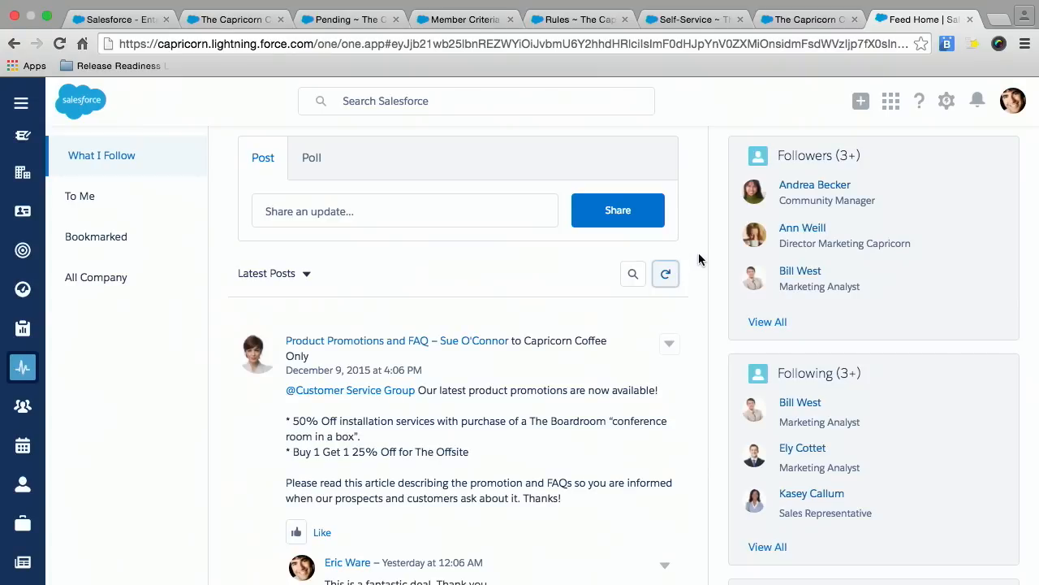
scroll(699, 254, down, 3)
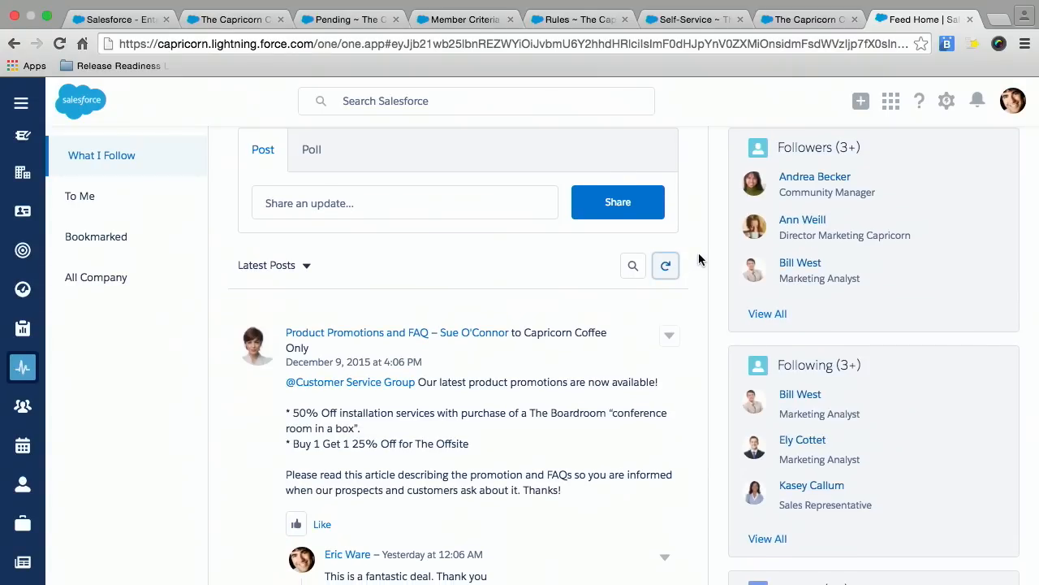
scroll(612, 278, down, 10)
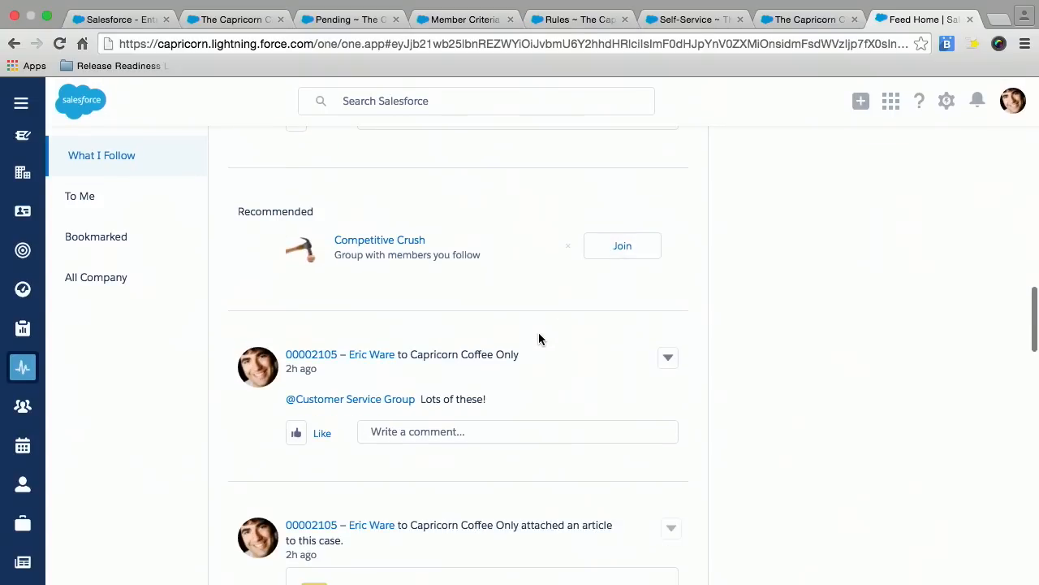
scroll(538, 339, down, 15)
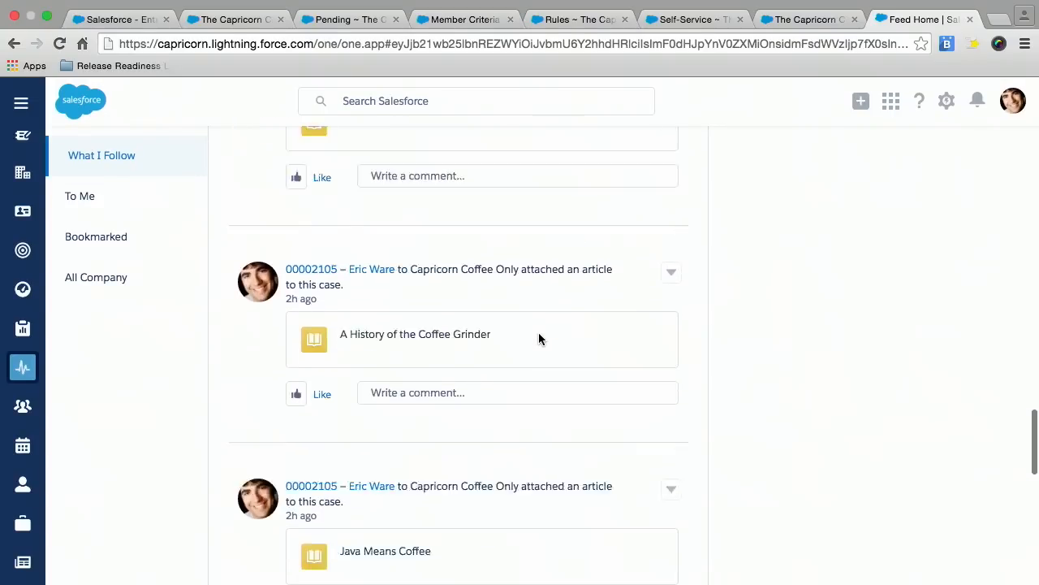
scroll(539, 338, up, 10)
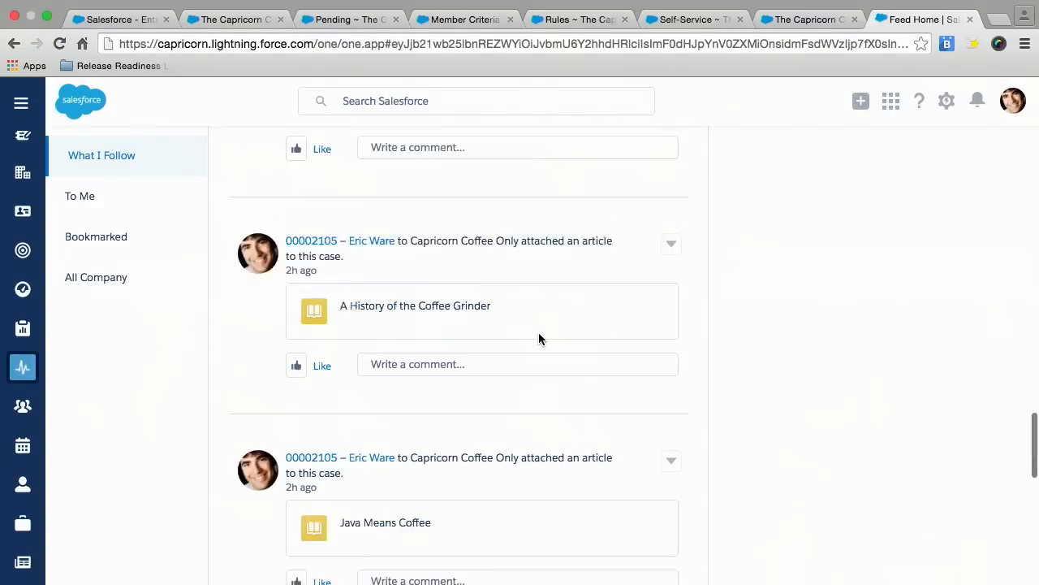
scroll(539, 339, up, 10)
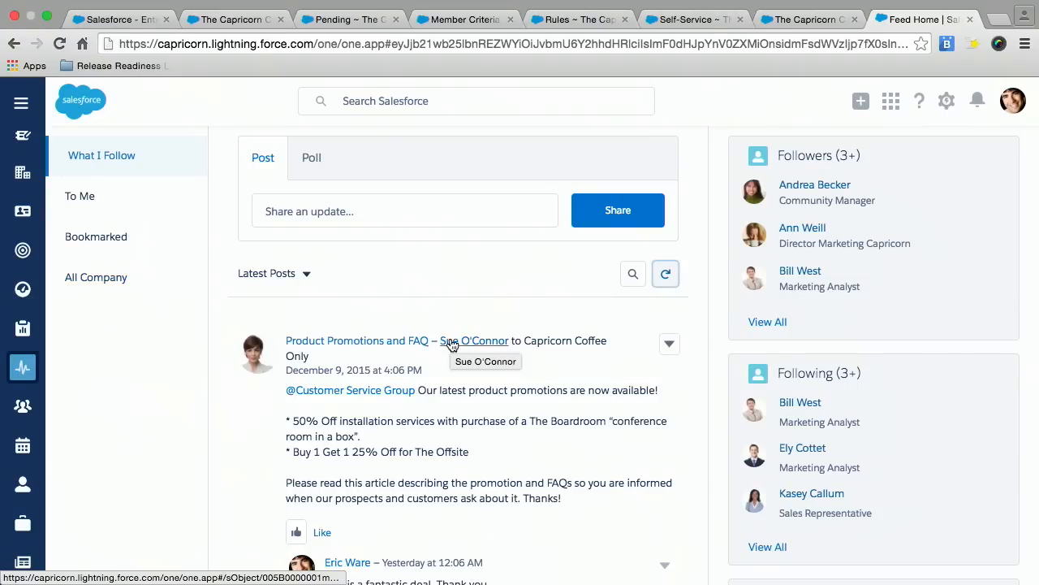
Open the Customer Service Group from its mention in the "A lot of these." feed post.
scroll(453, 344, down, 5)
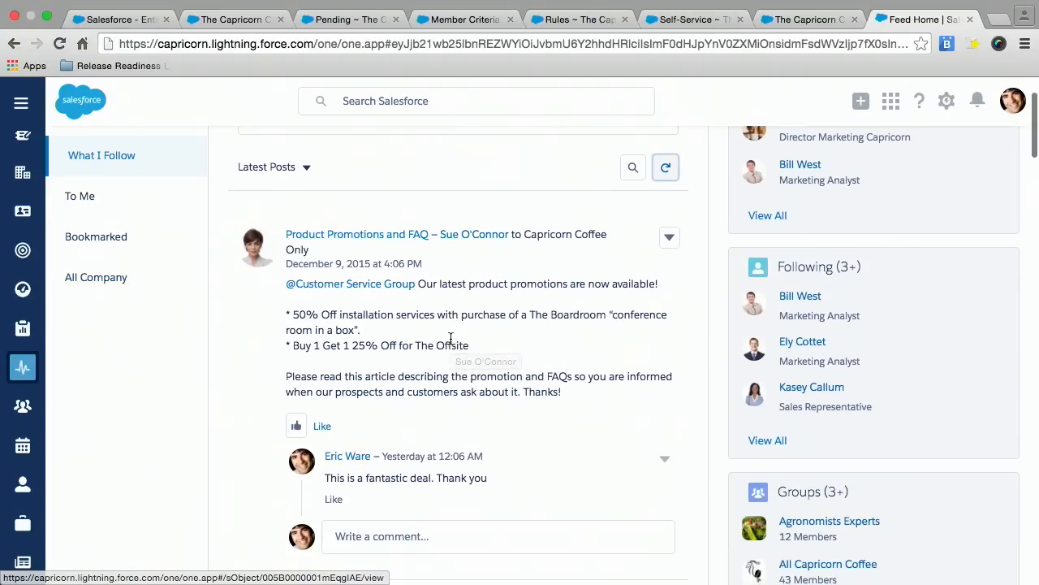
scroll(451, 339, down, 5)
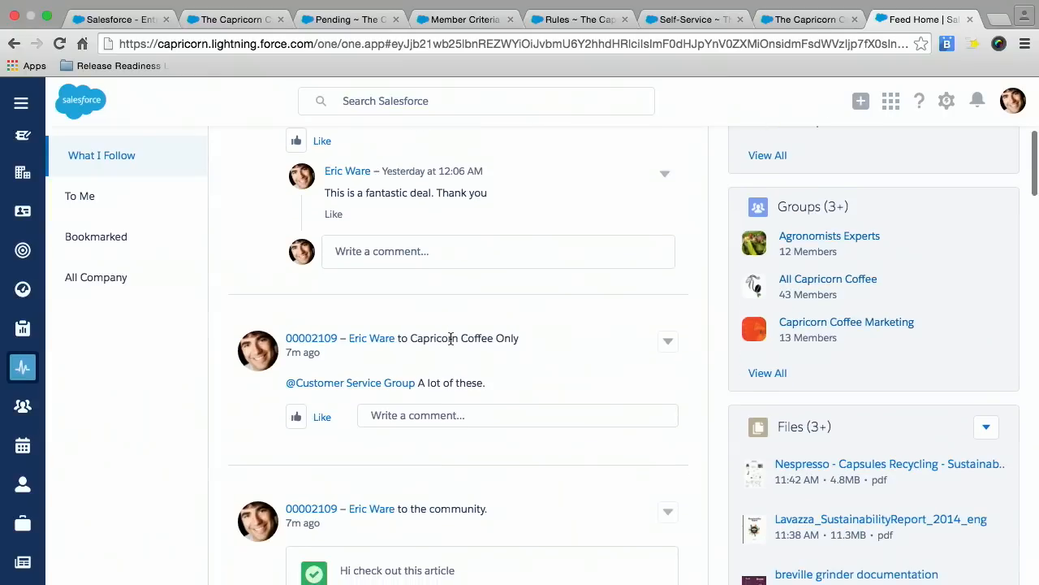
click(404, 387)
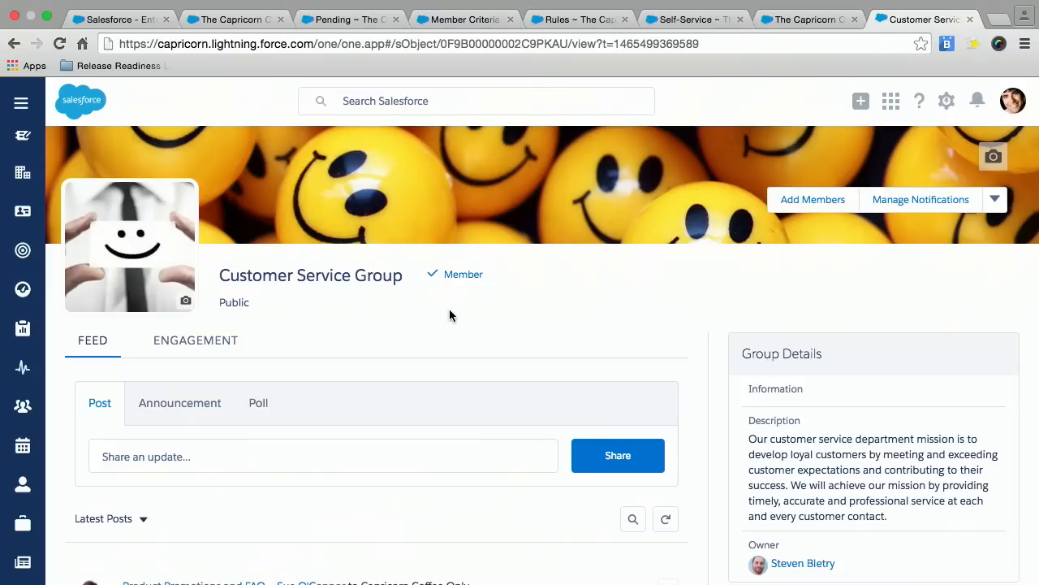
scroll(449, 315, down, 1)
scroll(449, 315, up, 1)
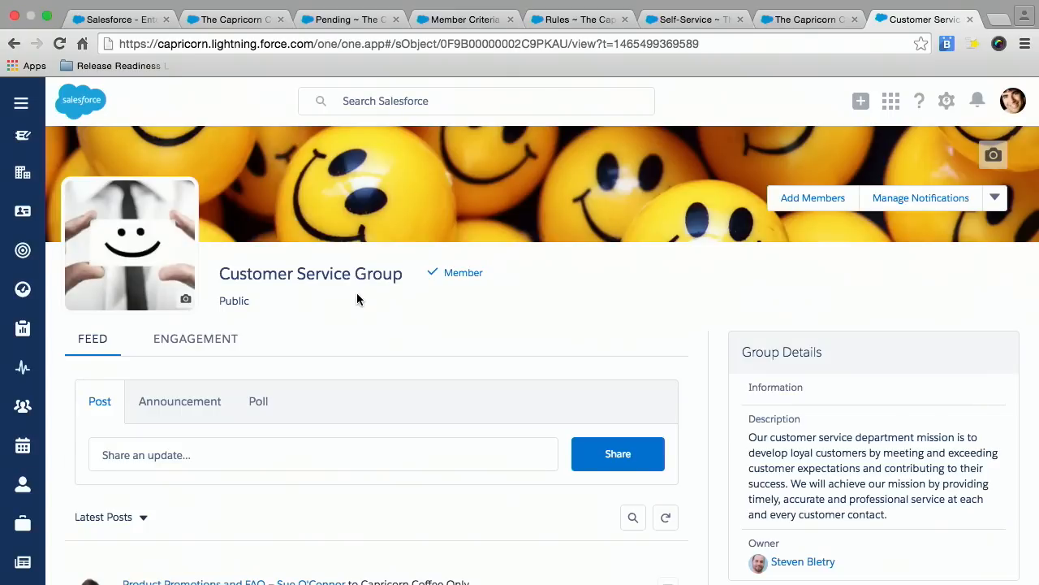
scroll(357, 299, down, 1)
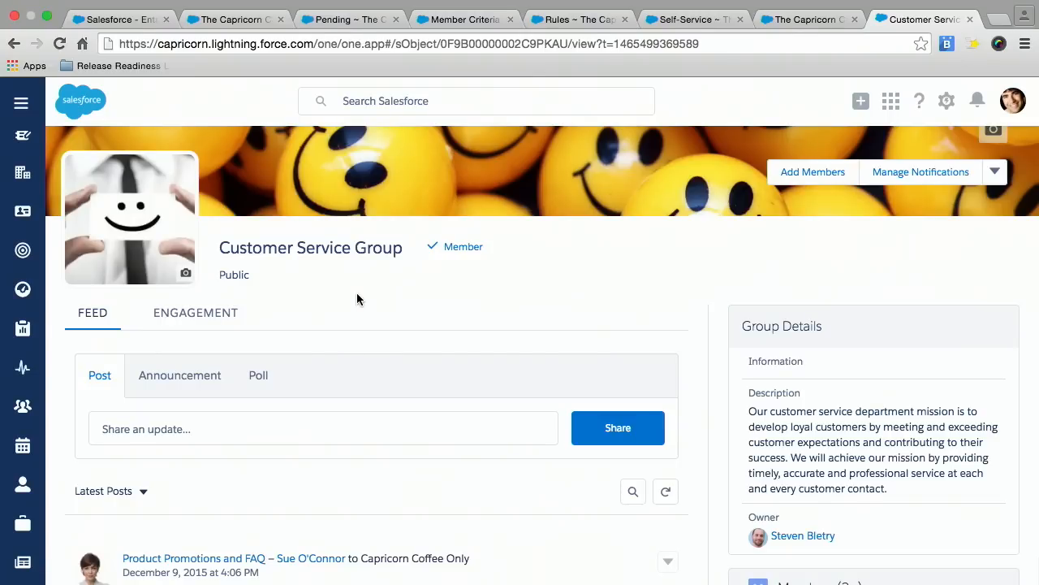
scroll(357, 294, down, 1)
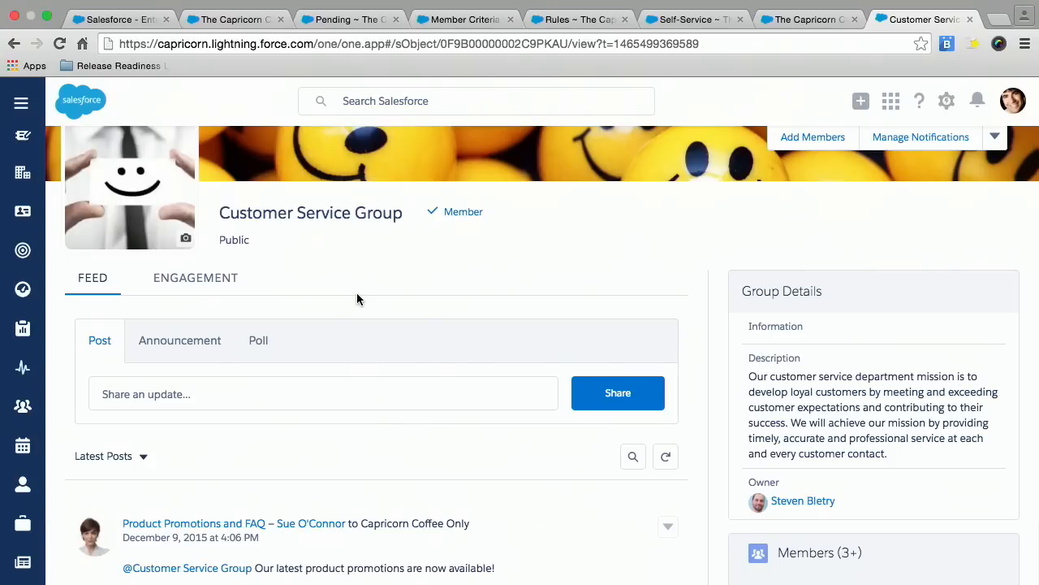
scroll(357, 299, up, 1)
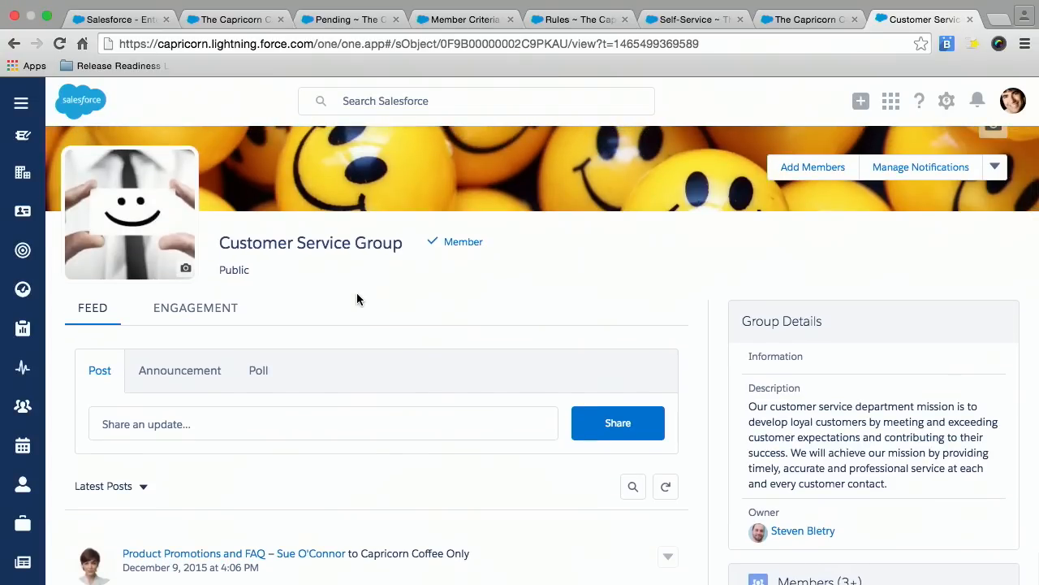
scroll(356, 299, down, 1)
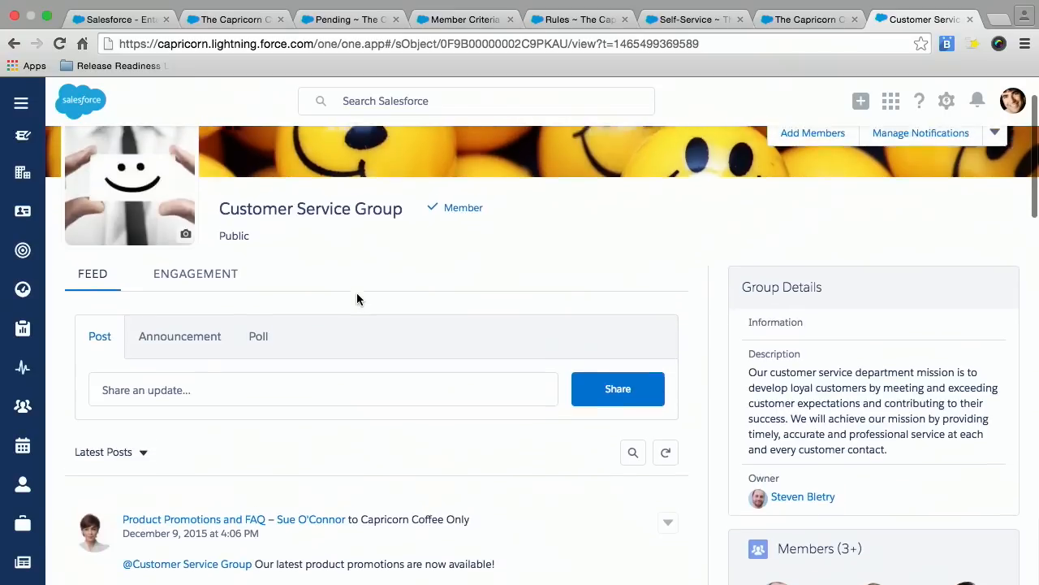
scroll(357, 299, up, 1)
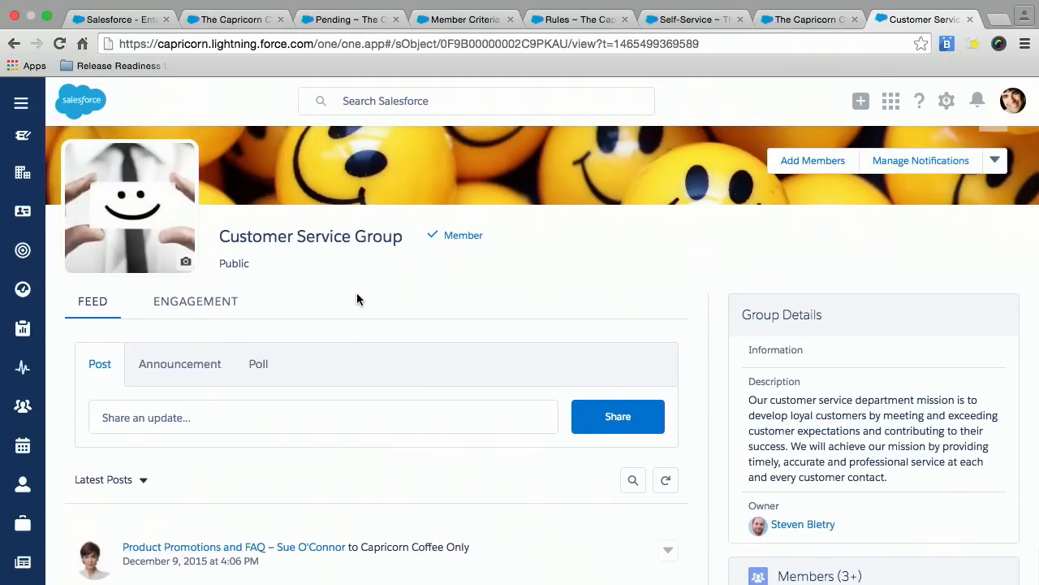
Examine the Customer Service Group's engagement statistics, from the feed posts and current membership charts to the activity totals.
click(204, 303)
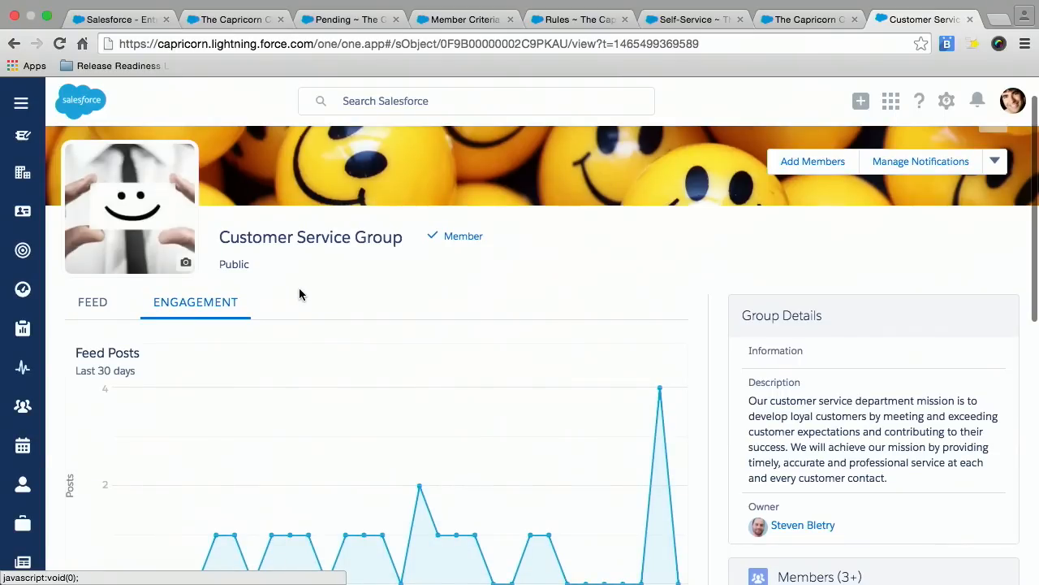
scroll(299, 294, down, 3)
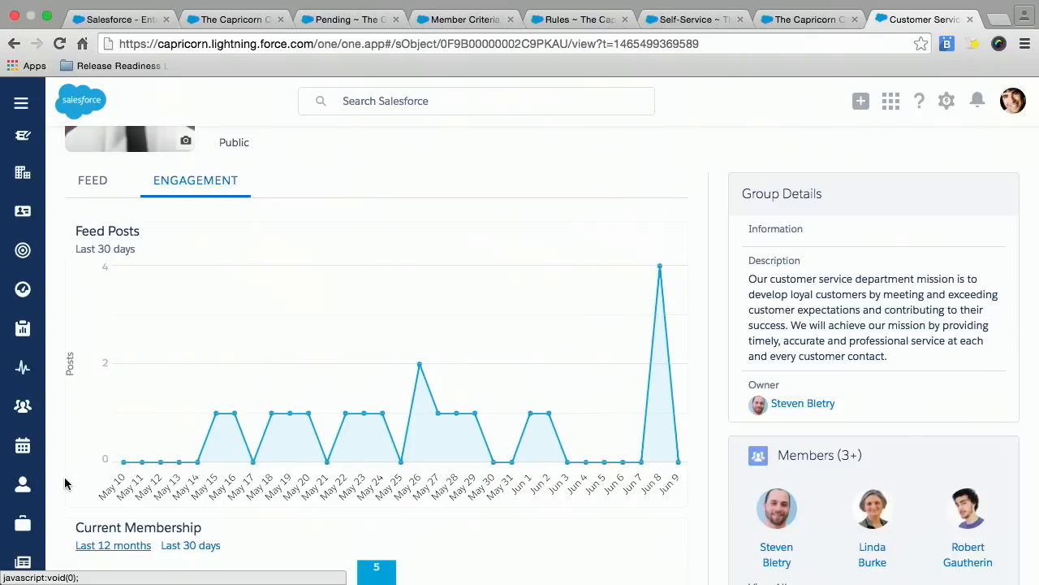
scroll(65, 483, down, 1)
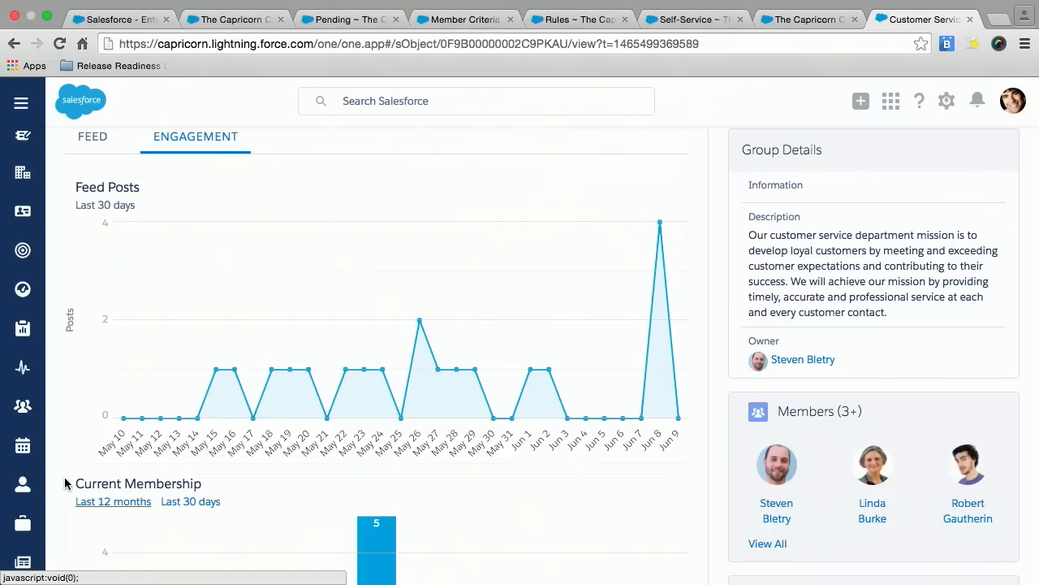
scroll(65, 478, down, 5)
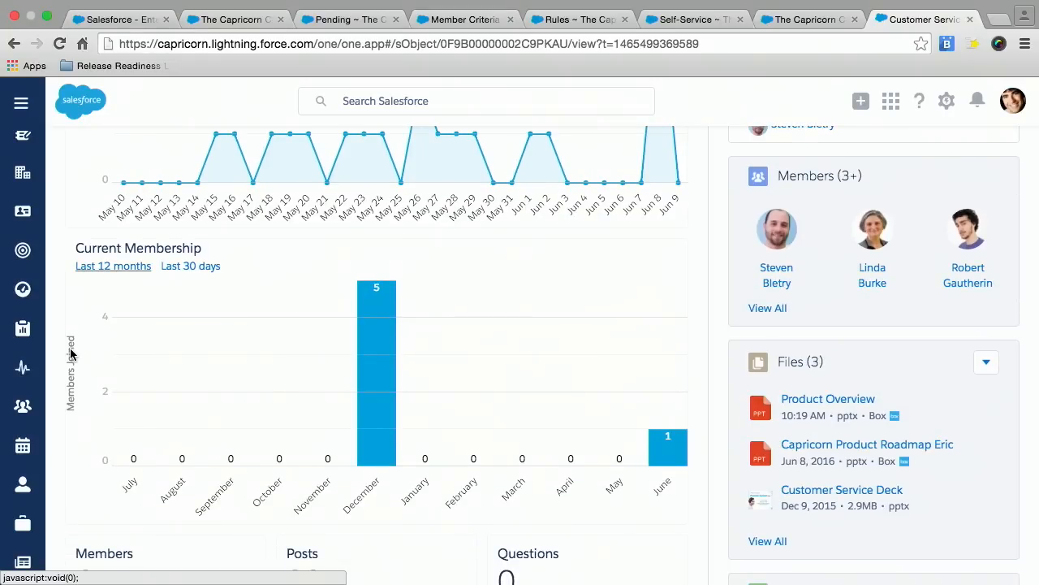
scroll(70, 354, down, 1)
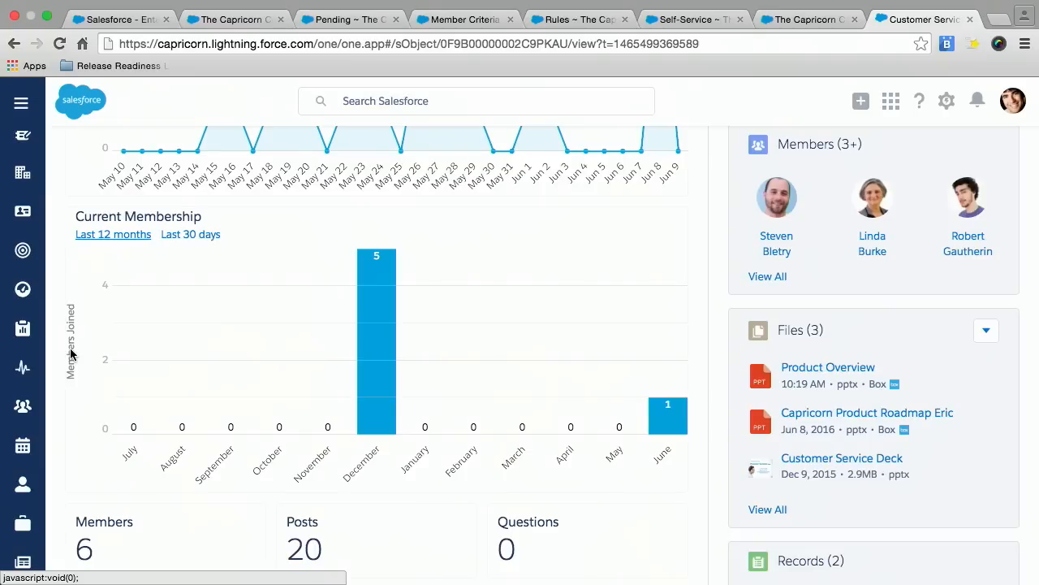
scroll(69, 353, down, 3)
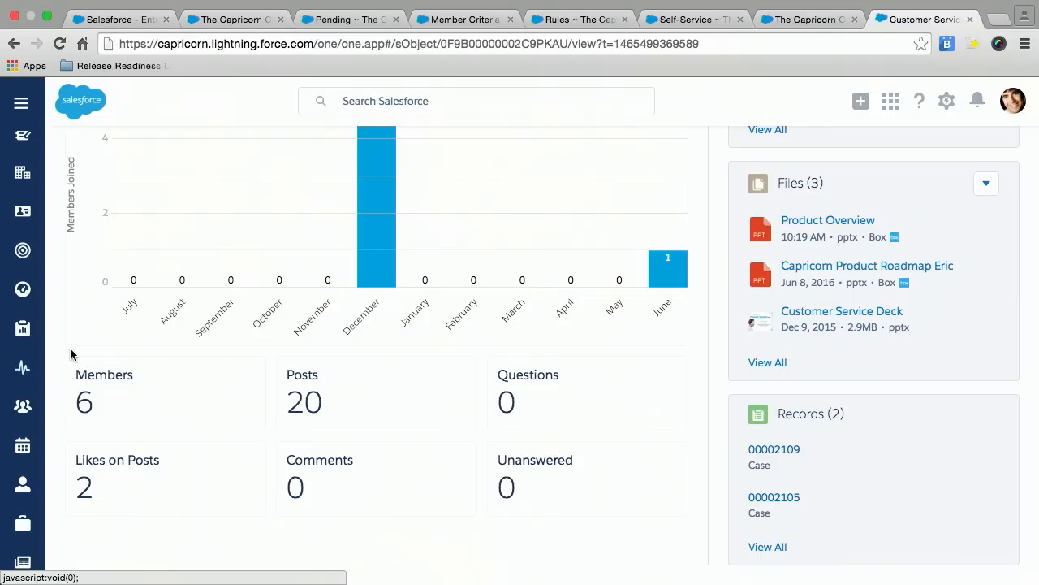
Return to the Customer Service Group's feed of posts.
scroll(71, 354, up, 10)
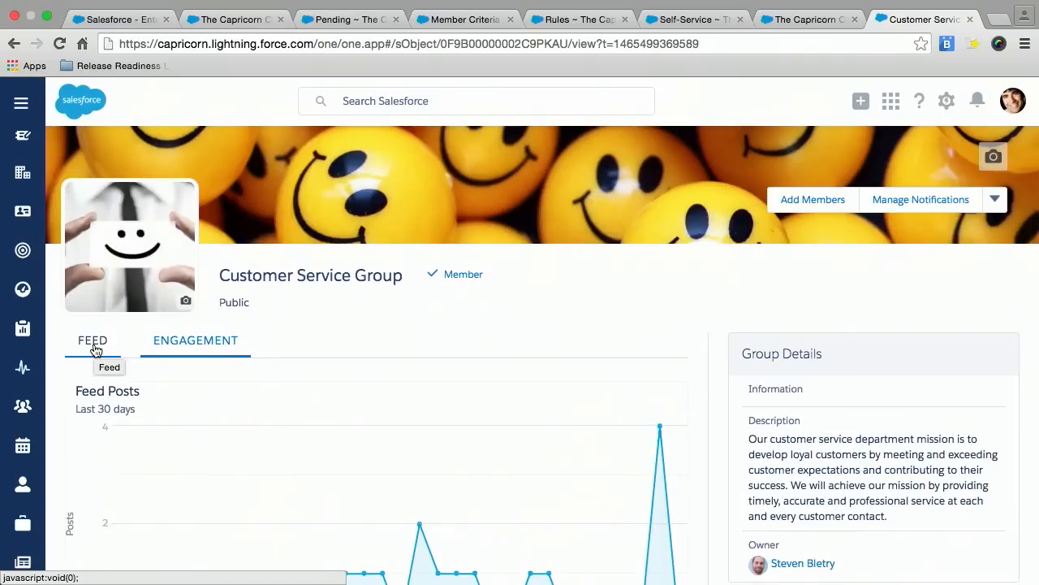
click(95, 345)
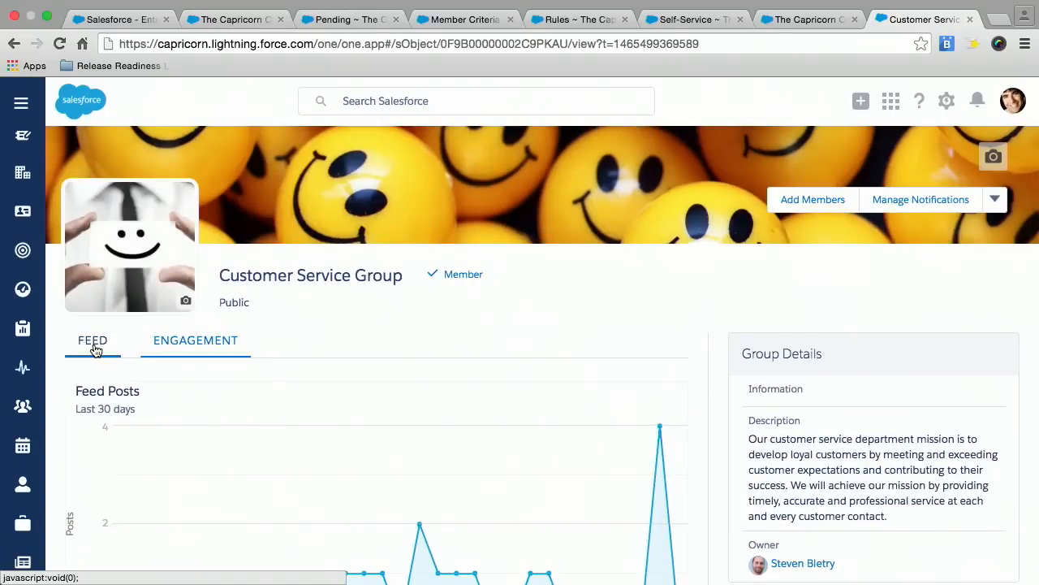
scroll(283, 341, down, 3)
scroll(284, 342, down, 3)
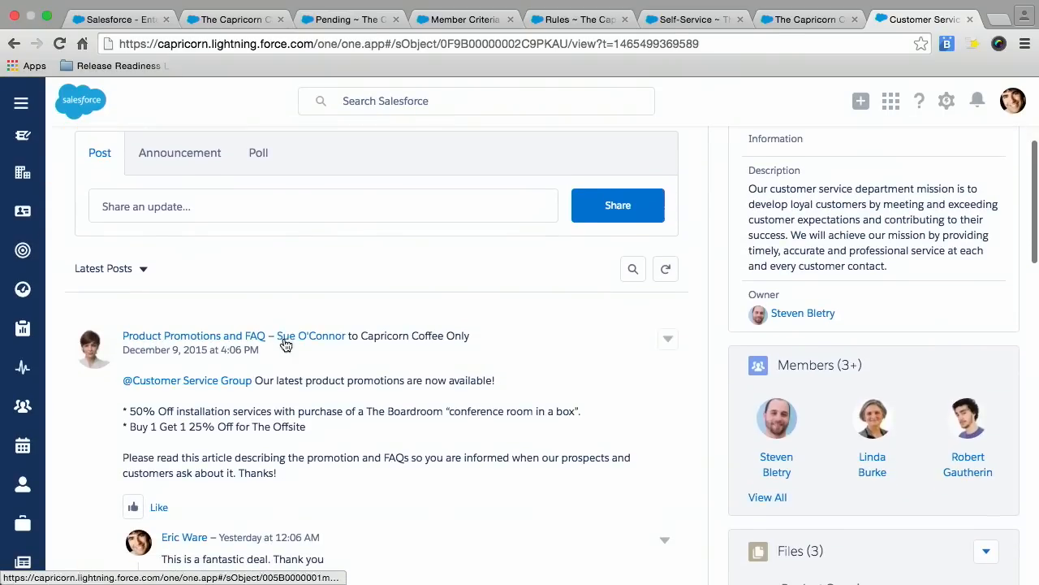
Draft a post to the Customer Service Group reading "Is this the latest file on the grinder".
click(276, 206)
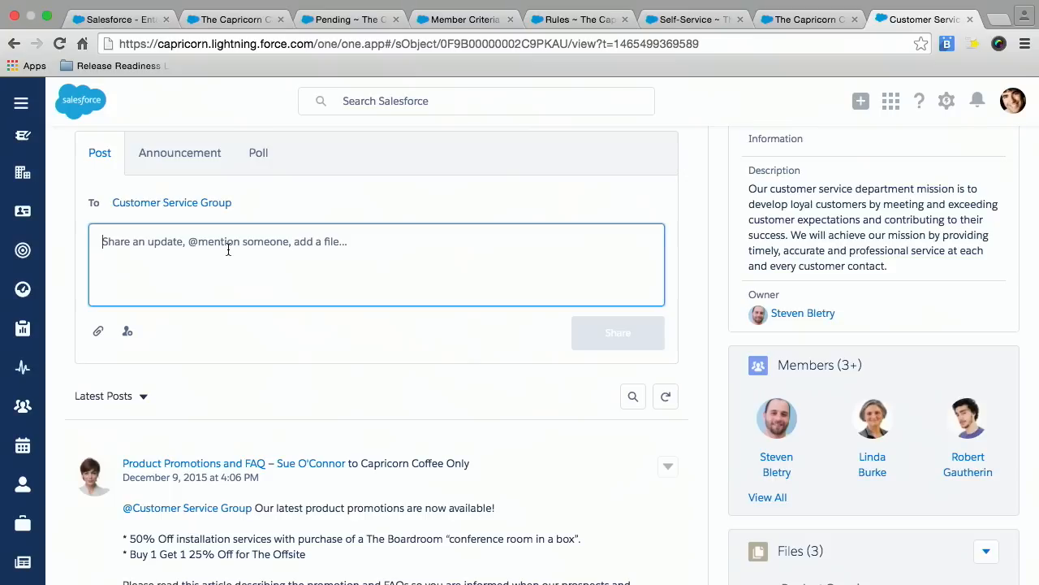
text(T)
key(BackSpace)
text(Is this t)
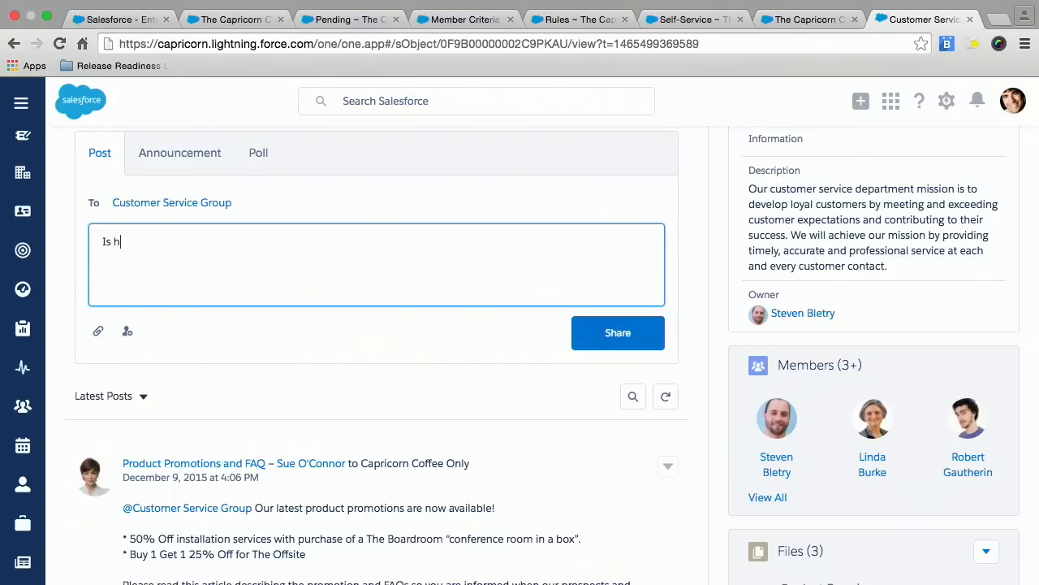
text(he katest file on )
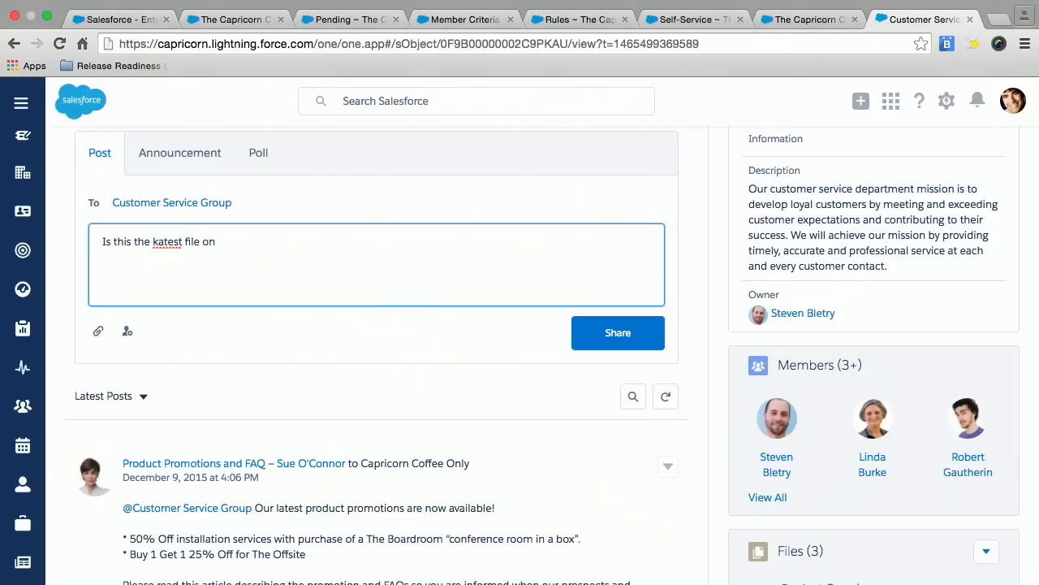
text(the grinder)
click(160, 244)
click(143, 247)
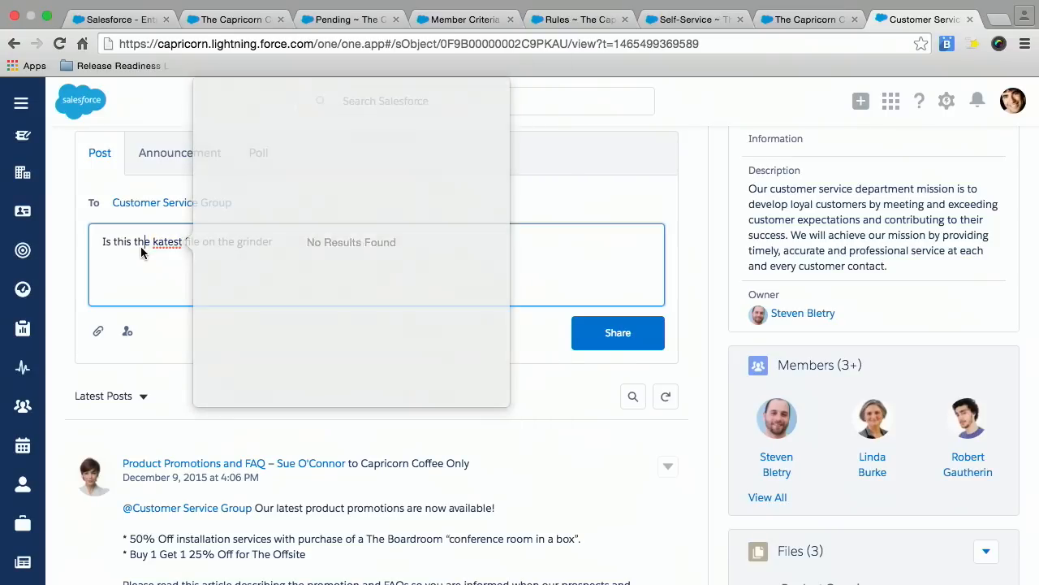
click(158, 244)
key(BackSpace)
text(l)
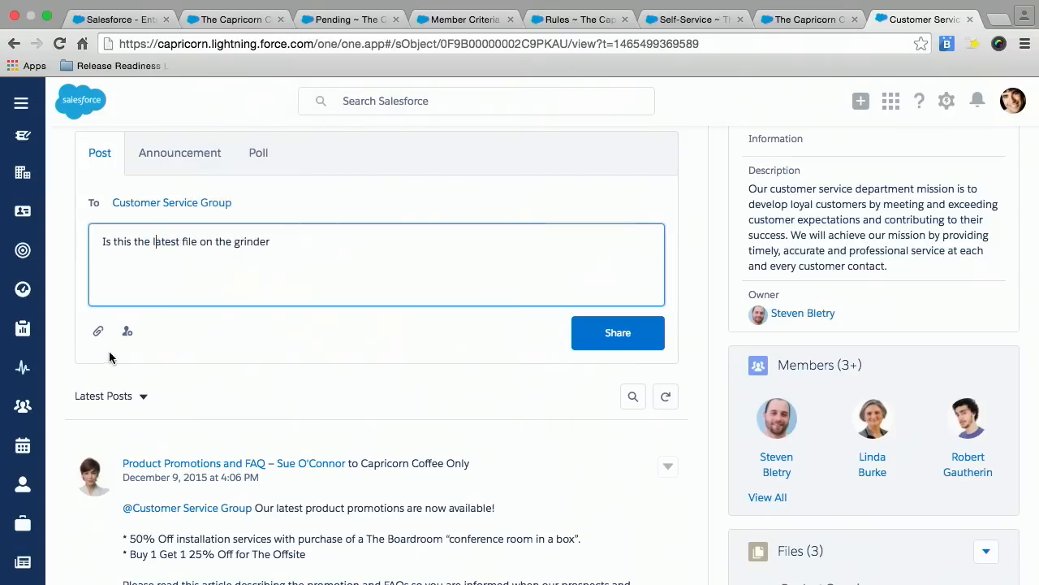
Choose the Product Overview presentation from the Product Info folder in Box as the attachment for the group post.
click(98, 332)
click(98, 332)
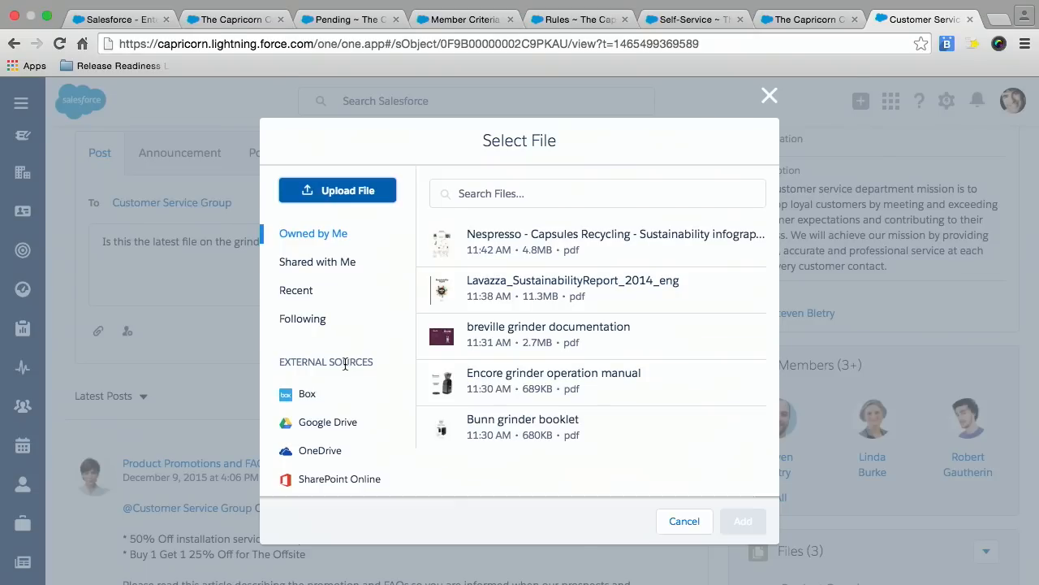
scroll(346, 369, down, 1)
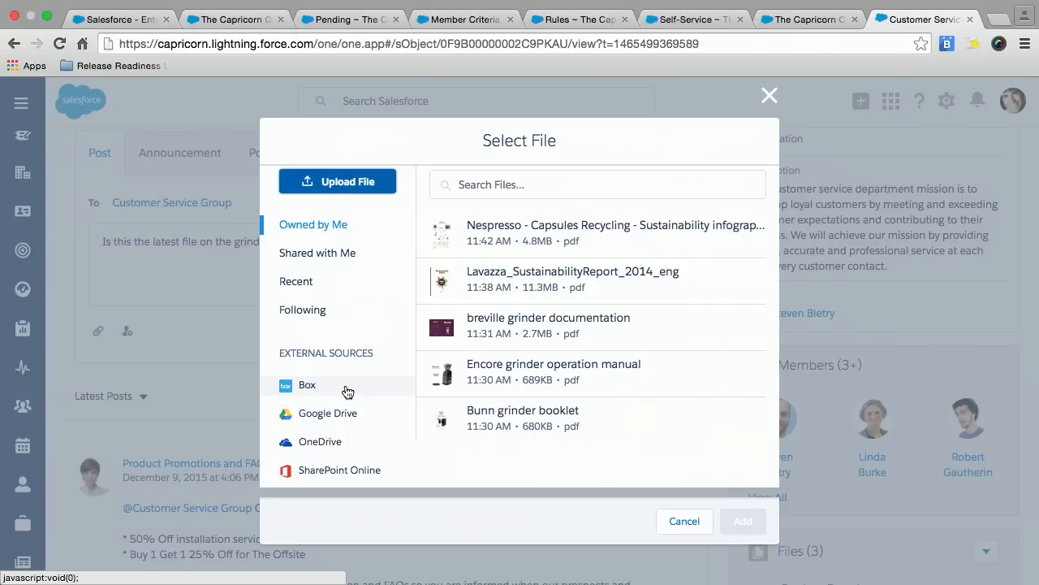
click(346, 390)
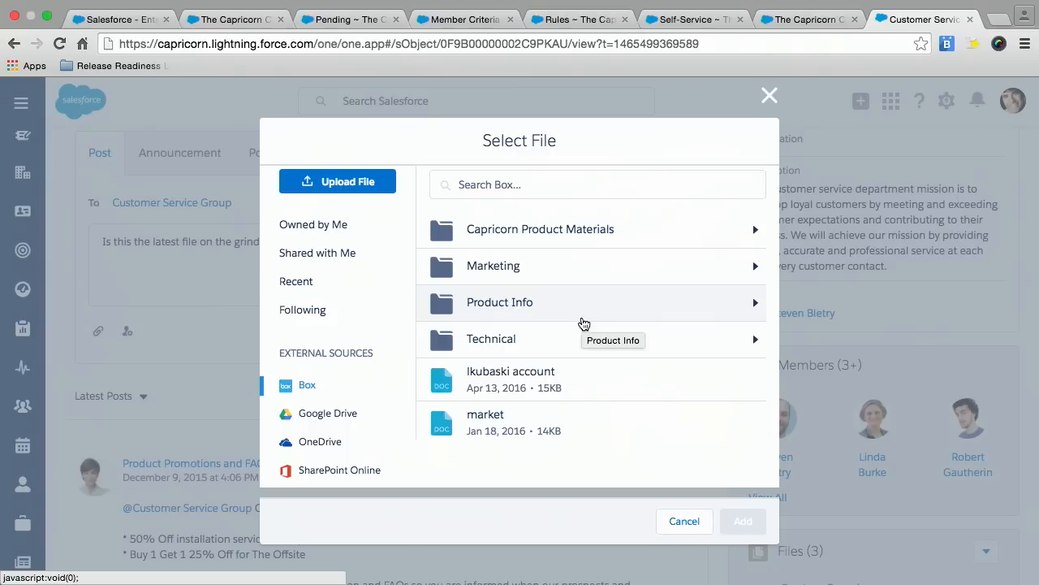
click(519, 310)
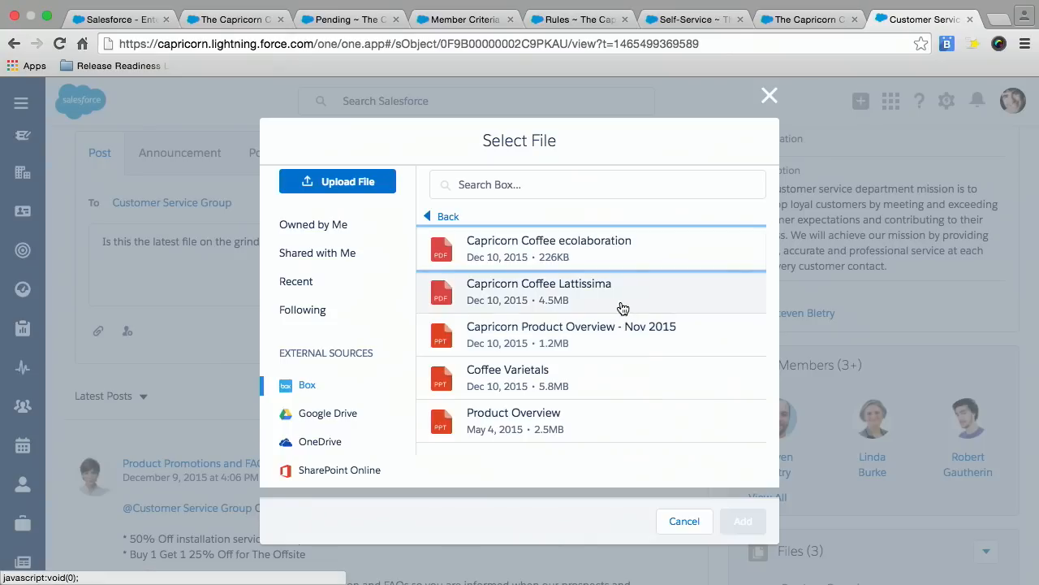
right_click(540, 425)
click(503, 421)
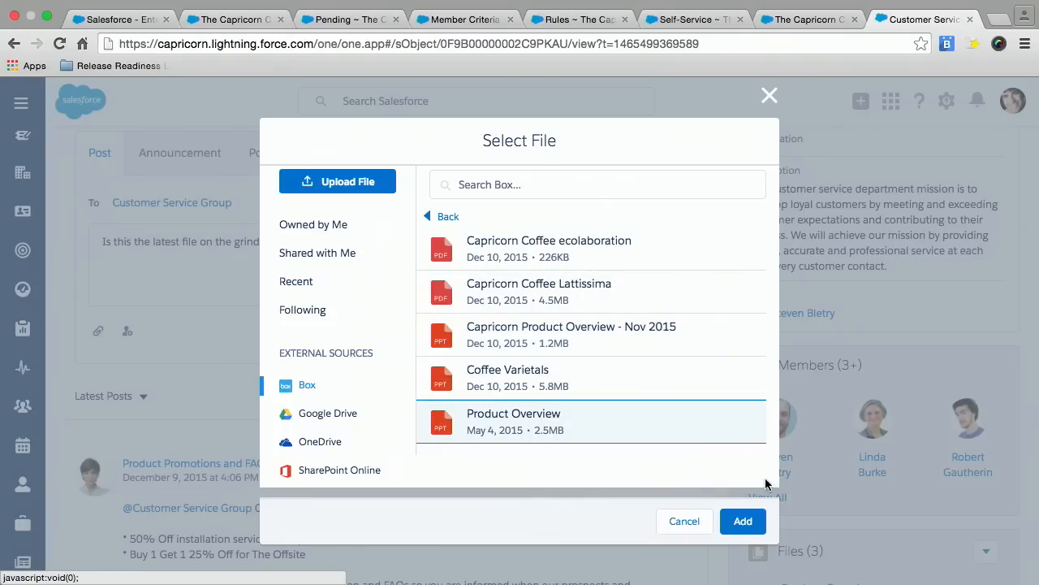
right_click(736, 529)
right_click(732, 528)
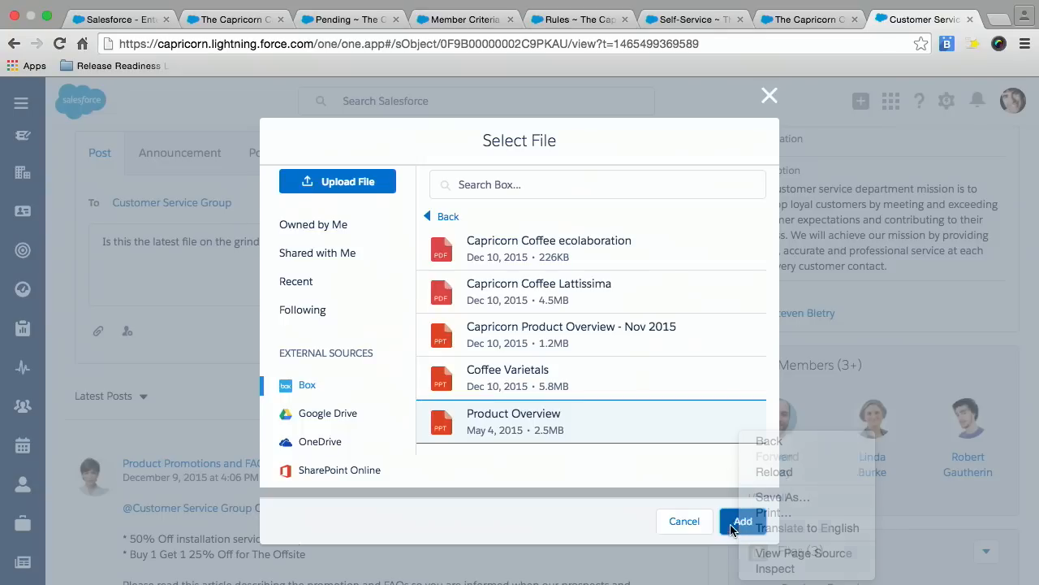
click(739, 512)
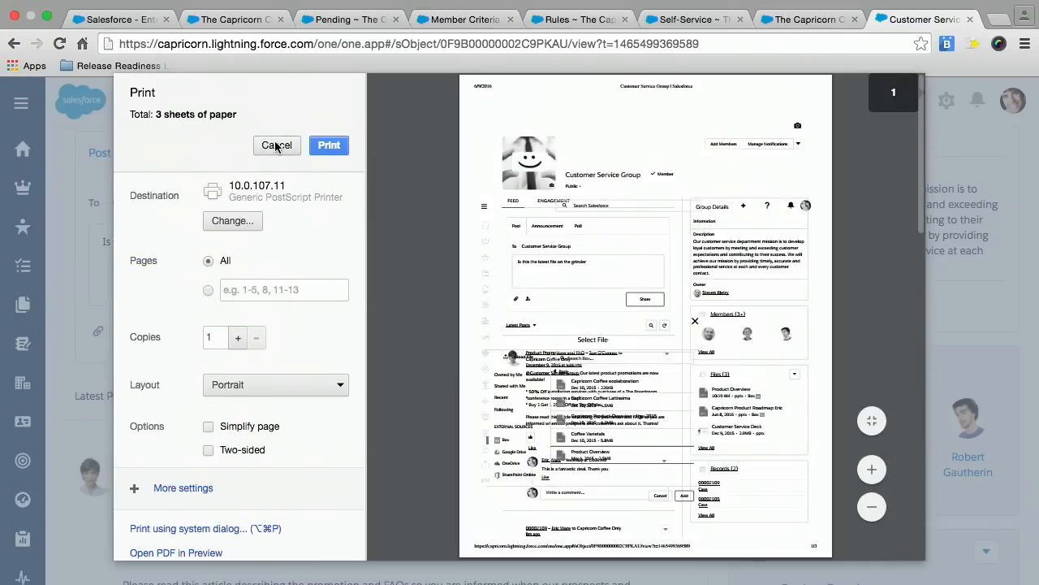
click(276, 144)
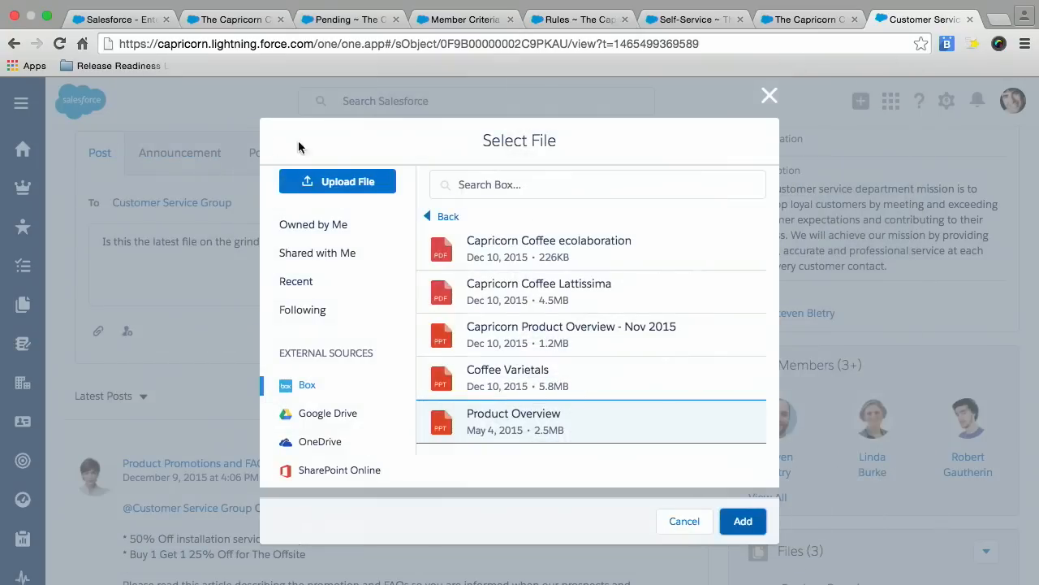
Attach the chosen Product Overview file and share the post with the Customer Service Group.
click(743, 522)
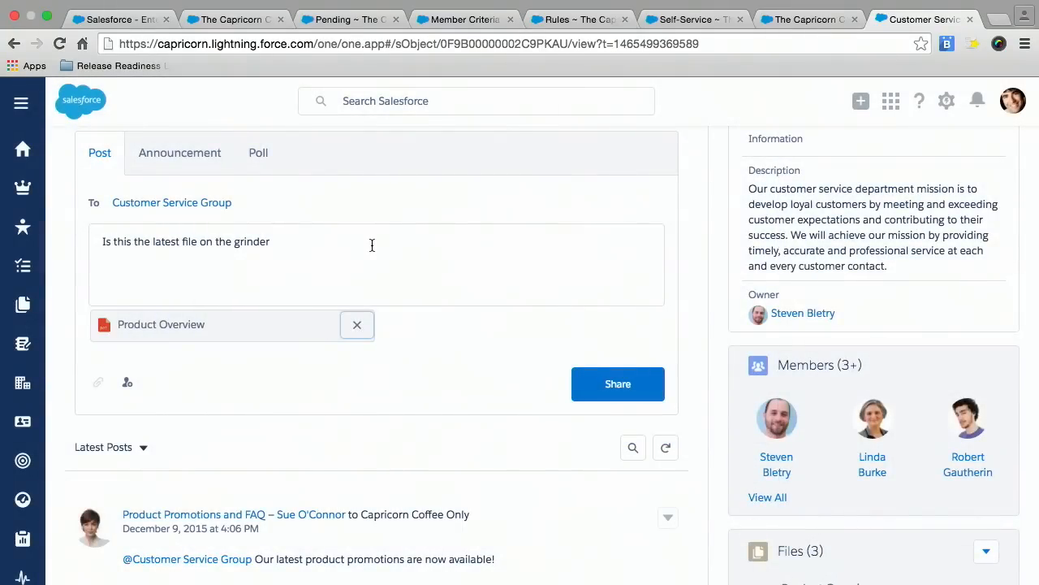
click(615, 389)
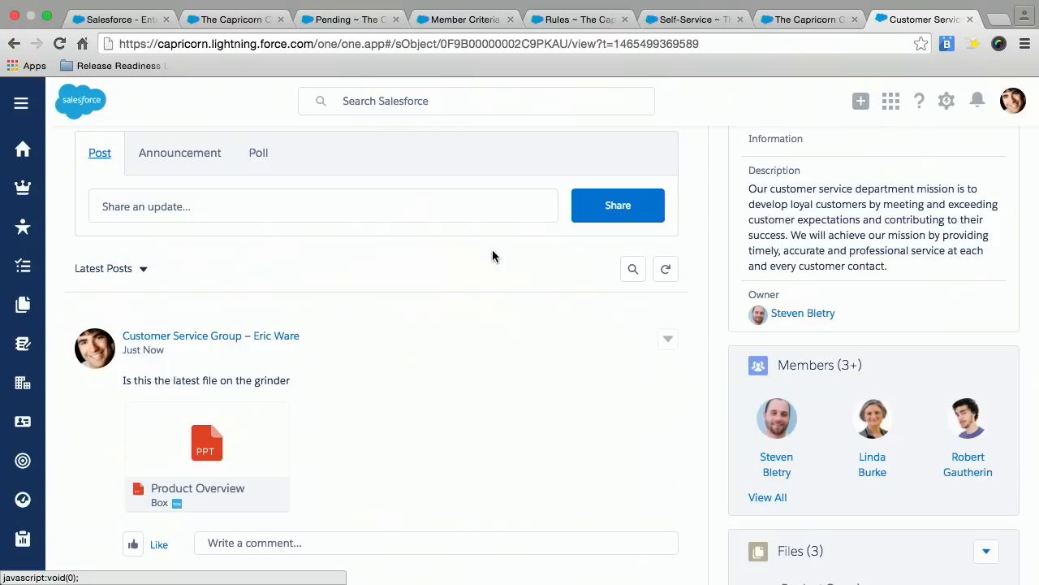
Look over the file sources on the Files page and open the Libraries view.
click(16, 305)
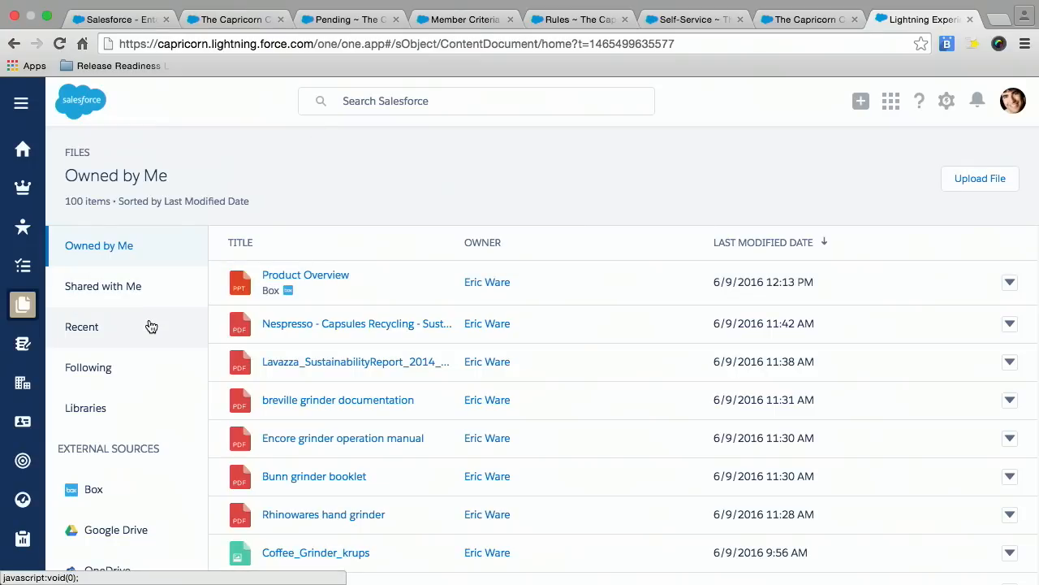
scroll(144, 367, down, 2)
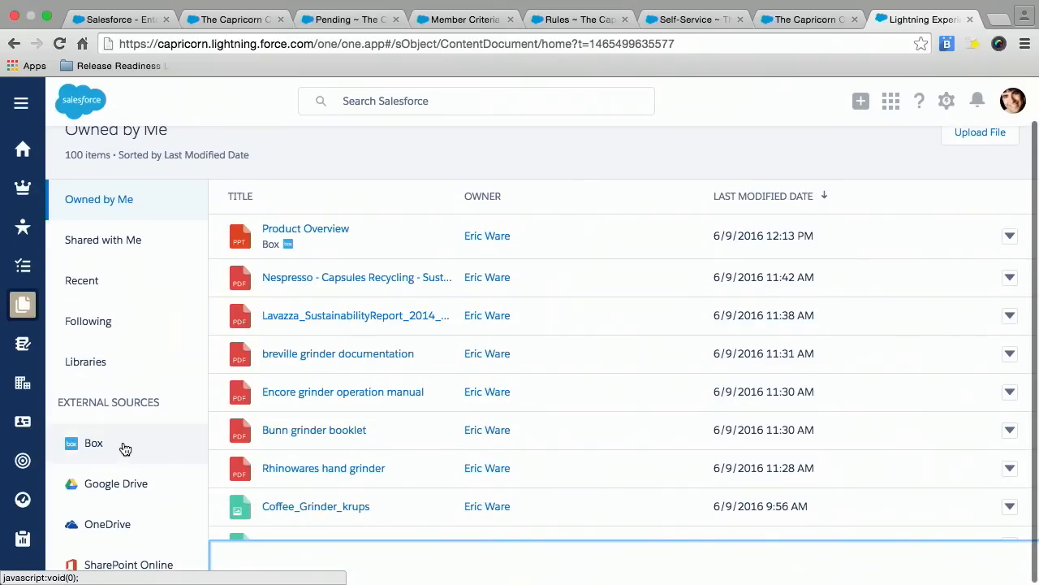
scroll(123, 445, up, 2)
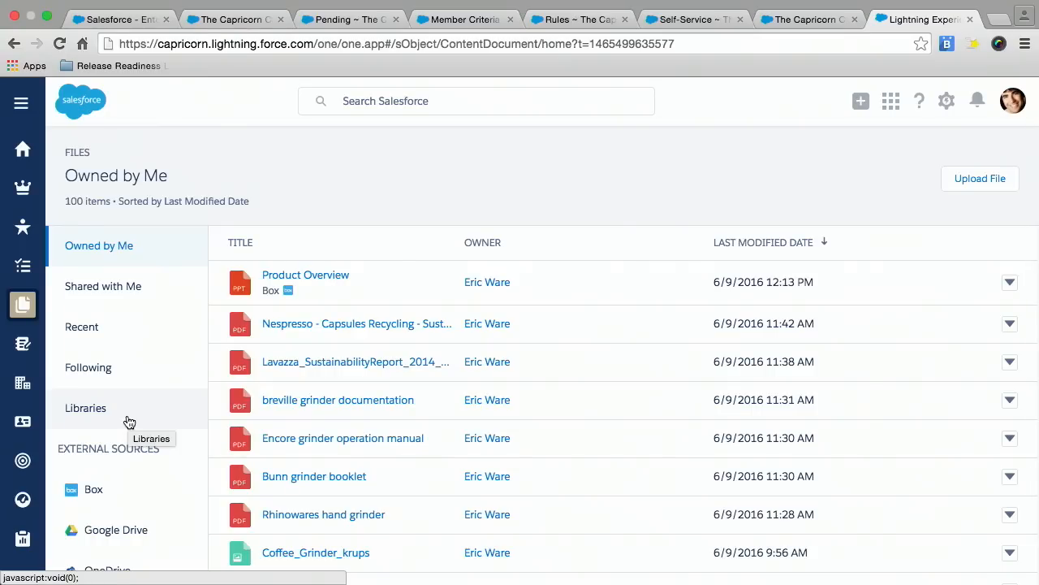
click(122, 413)
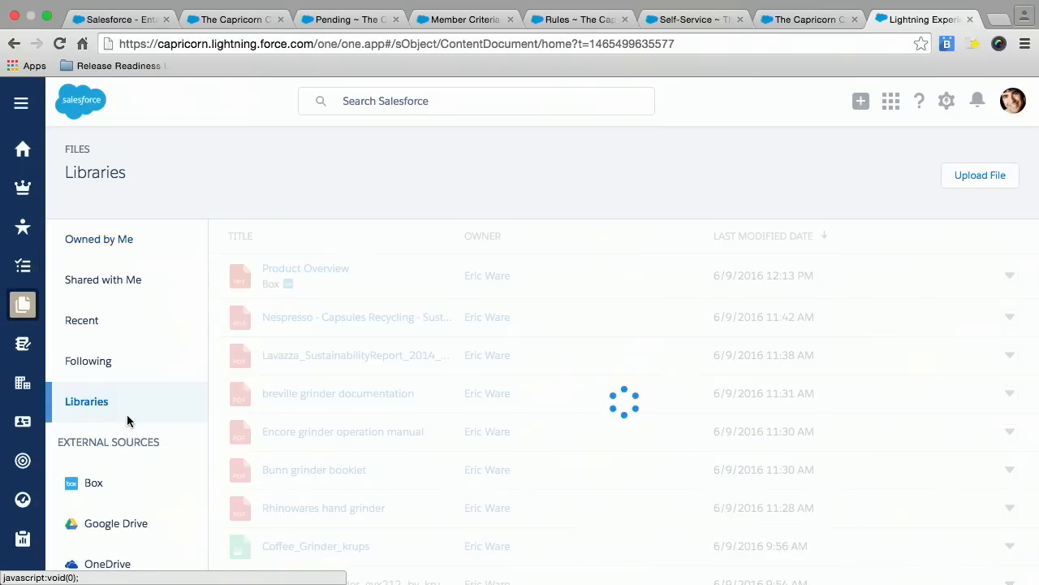
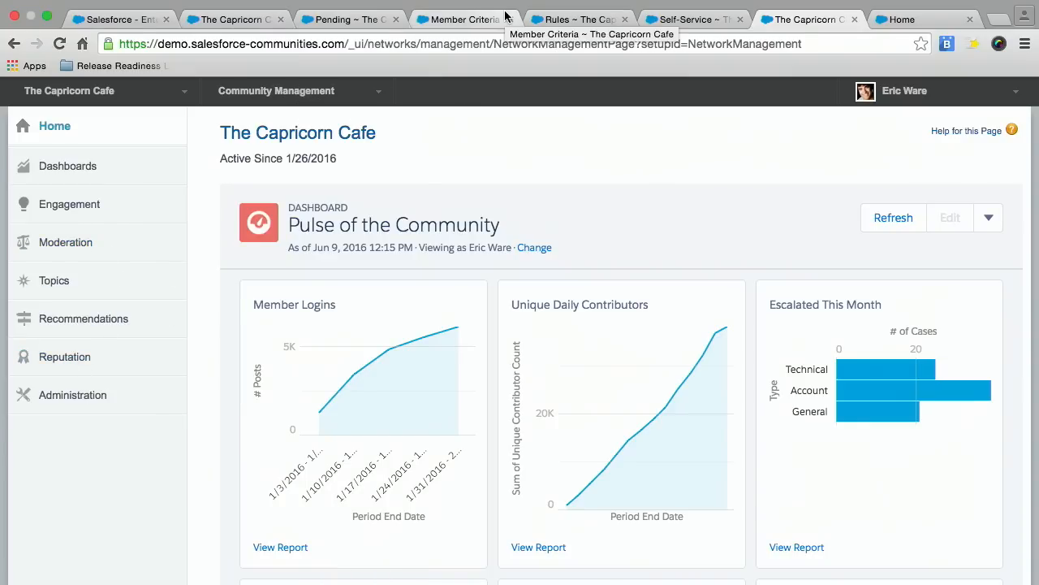
Review the Questions Without Answers 2.0 report in the community's Self-Service engagement page.
click(665, 22)
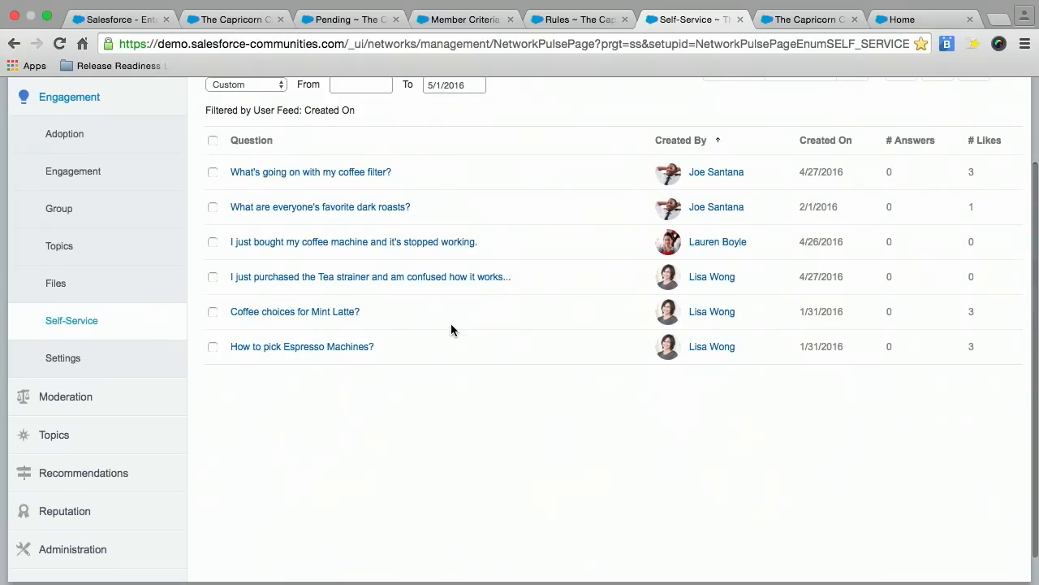
scroll(452, 325, down, 2)
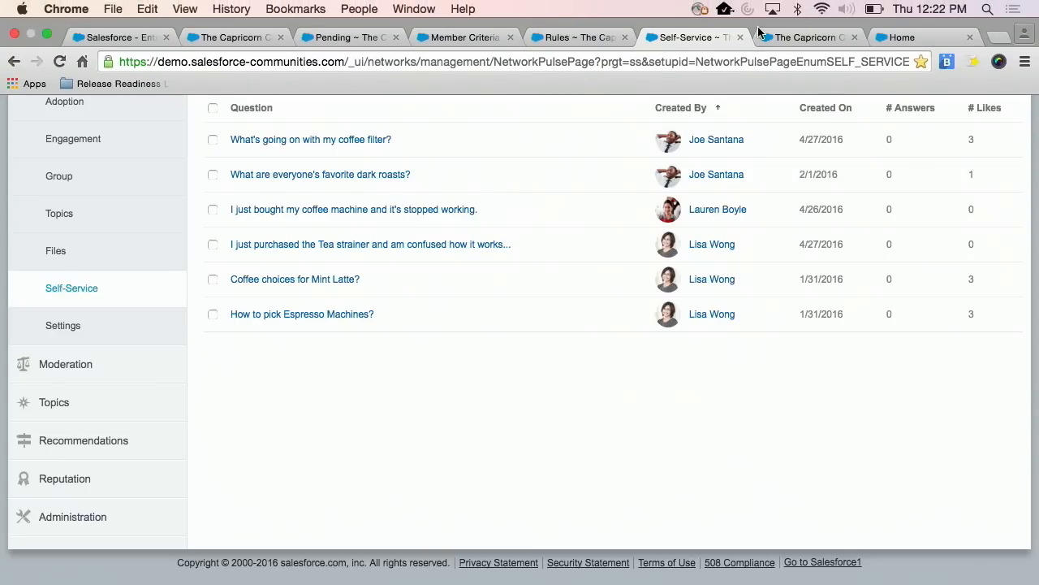
scroll(442, 367, up, 4)
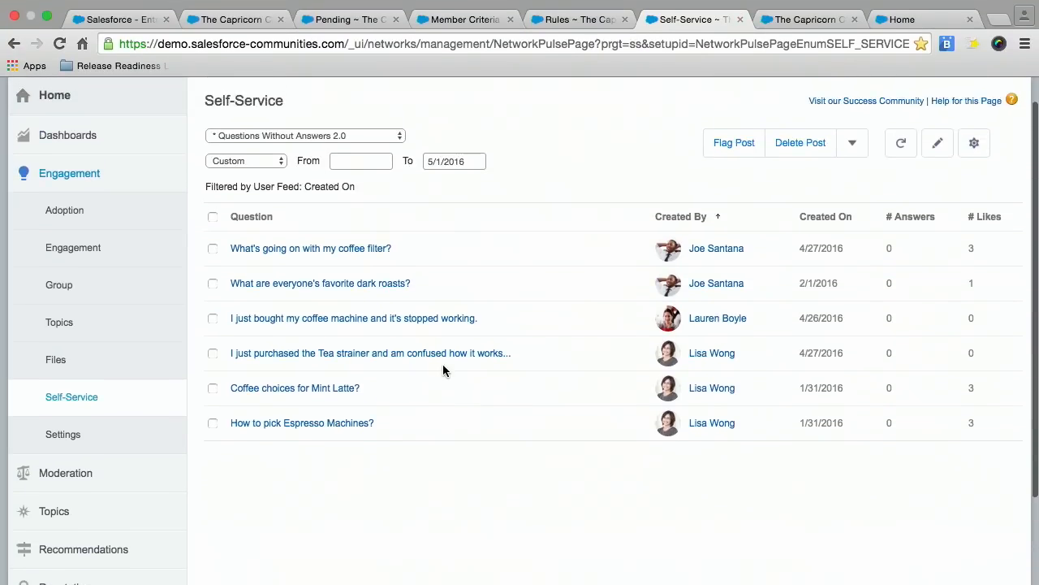
scroll(251, 453, down, 1)
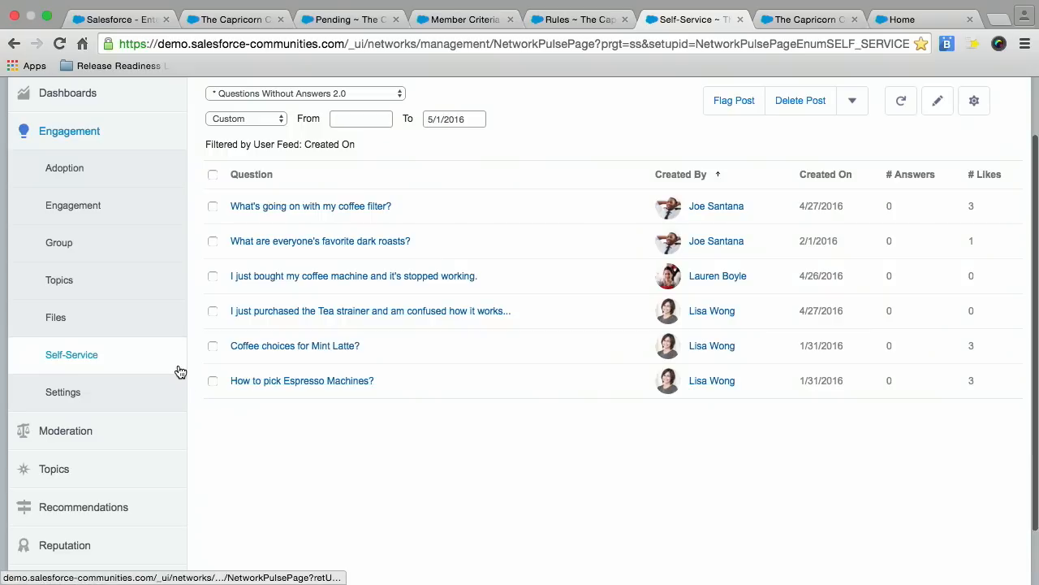
Open the list of moderation rules for The Capricorn Cafe community.
click(160, 430)
scroll(261, 429, down, 3)
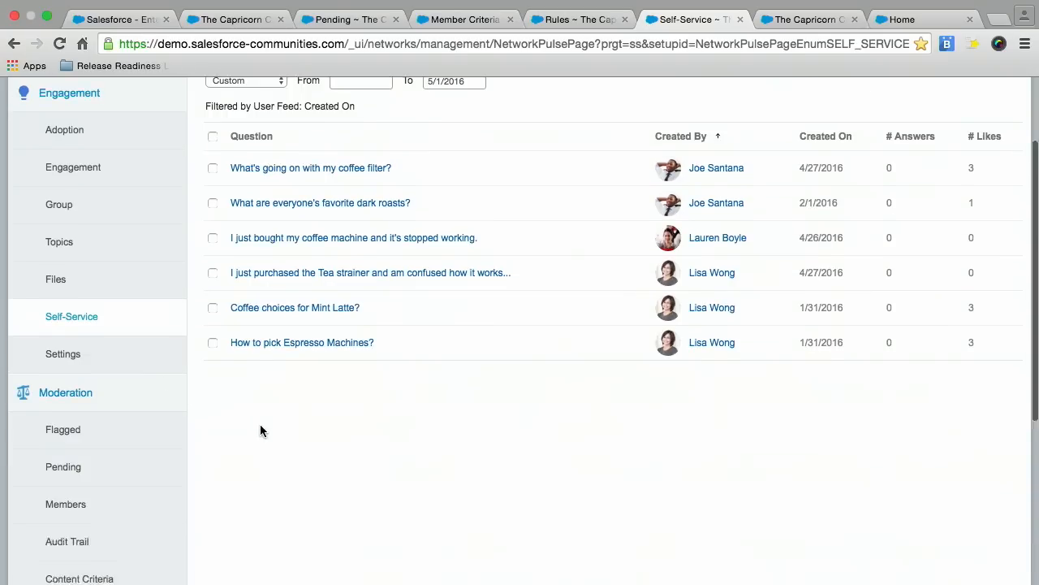
scroll(260, 430, down, 4)
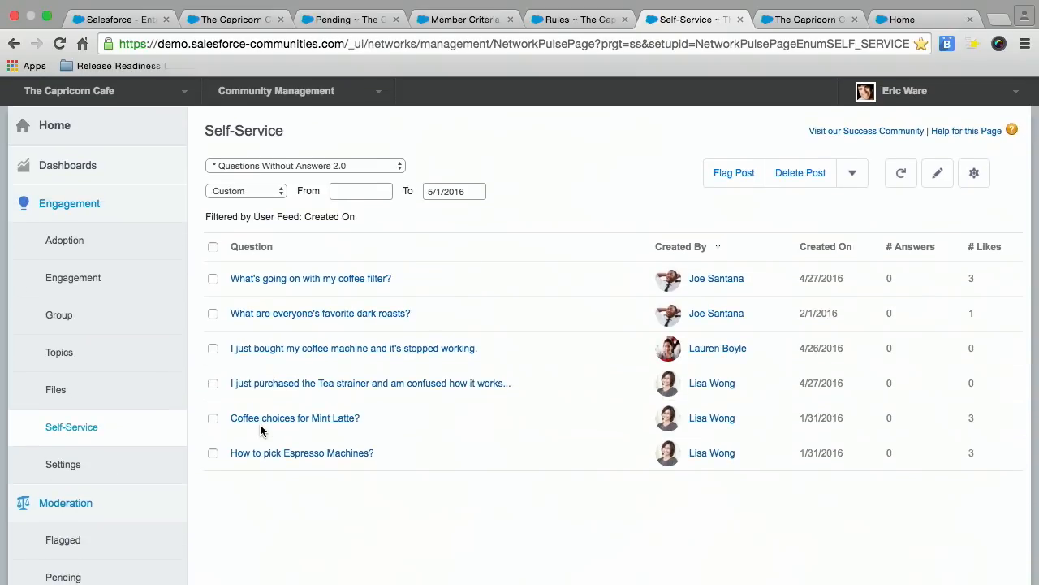
scroll(260, 431, down, 5)
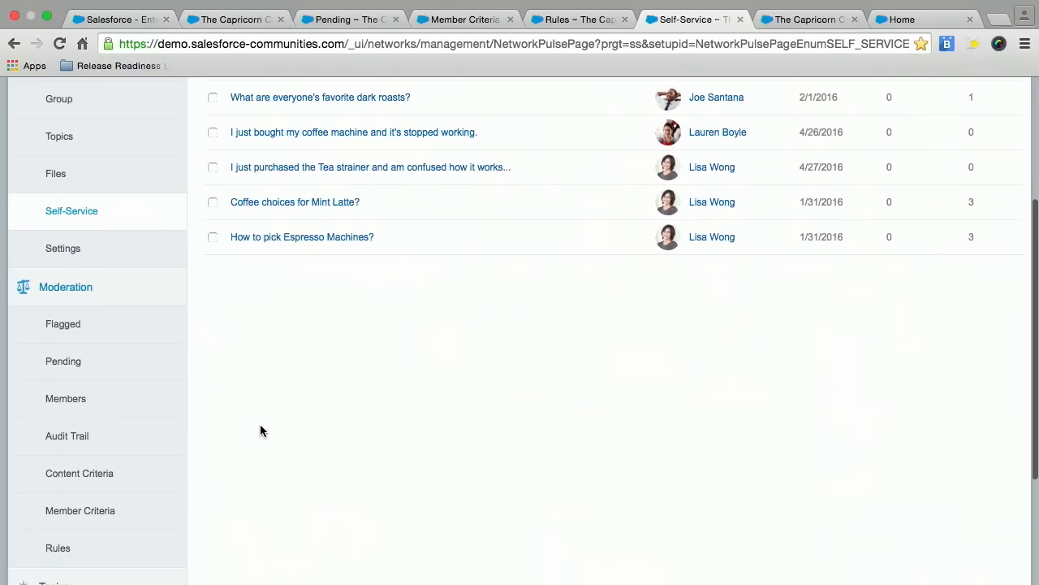
click(149, 278)
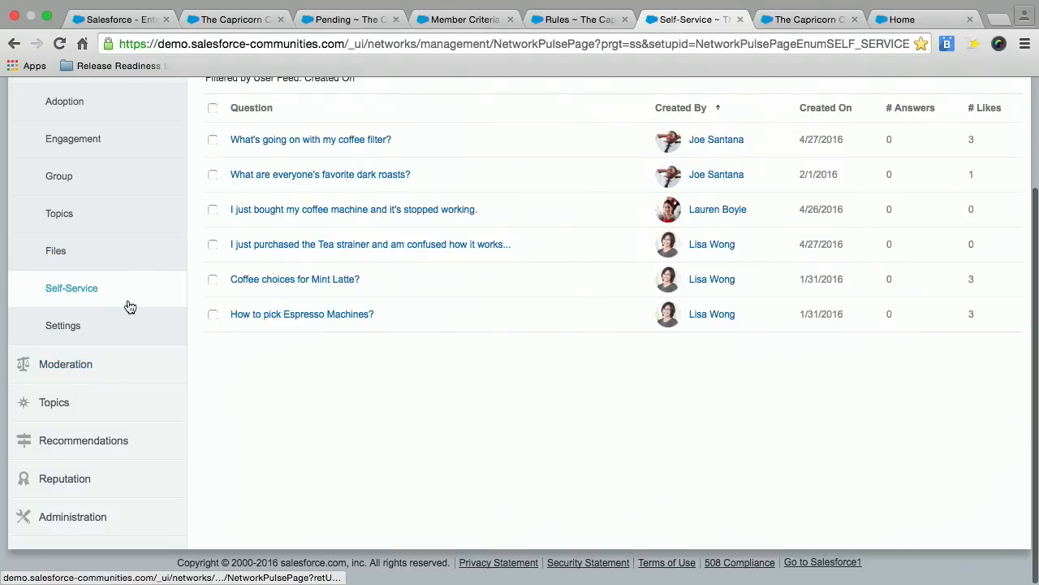
click(109, 364)
scroll(228, 379, down, 4)
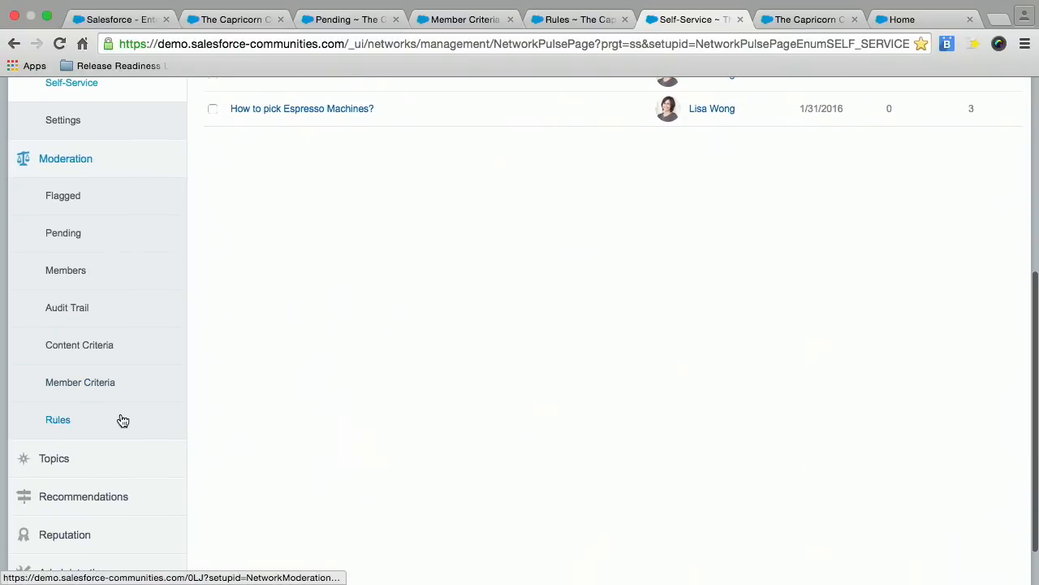
click(122, 419)
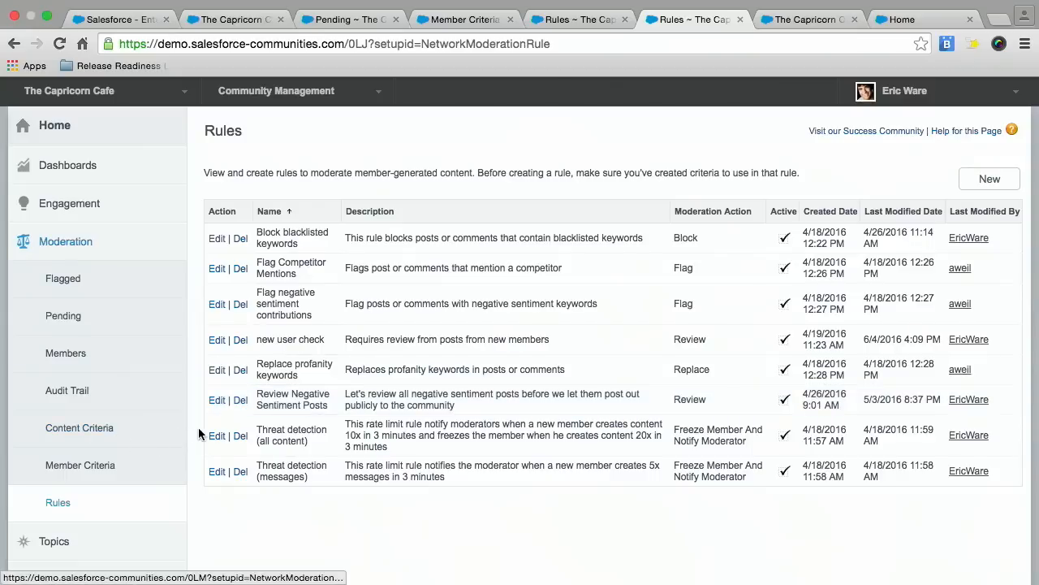
Open the Threat detection (all content) rate rule for editing and review its conditions, member criteria and rate limits.
click(216, 442)
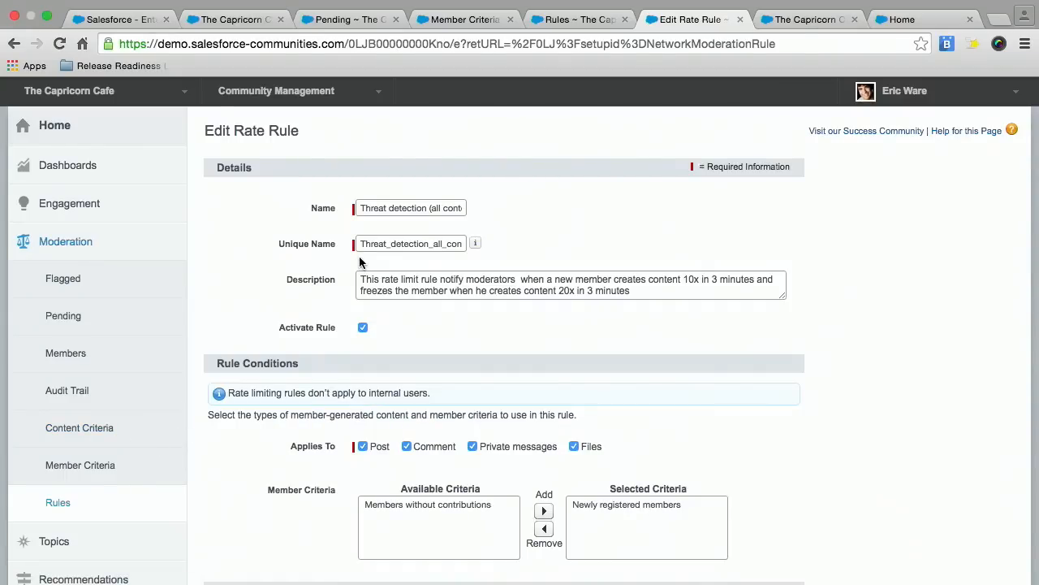
scroll(276, 244, down, 2)
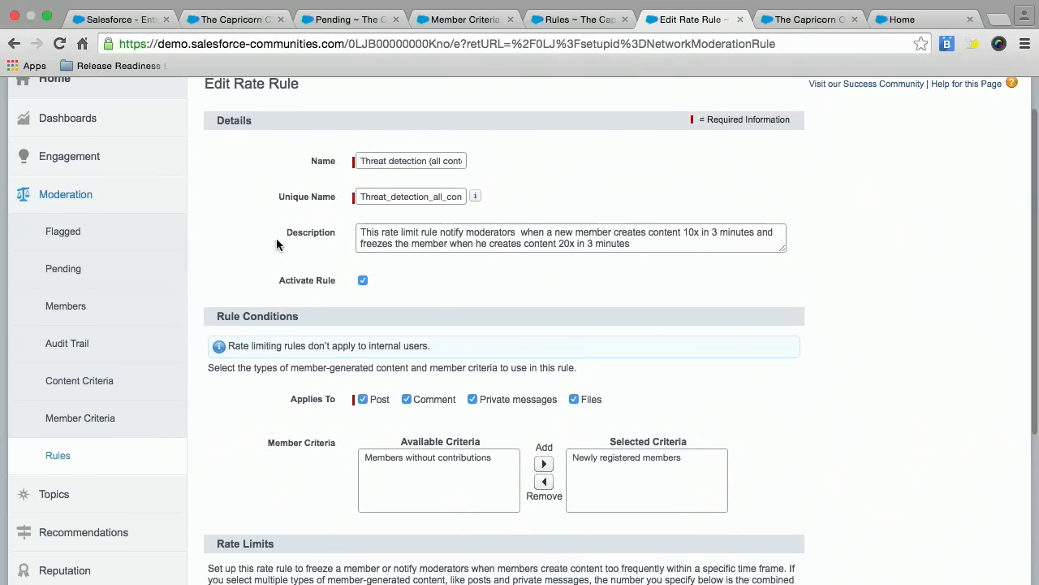
scroll(276, 243, down, 4)
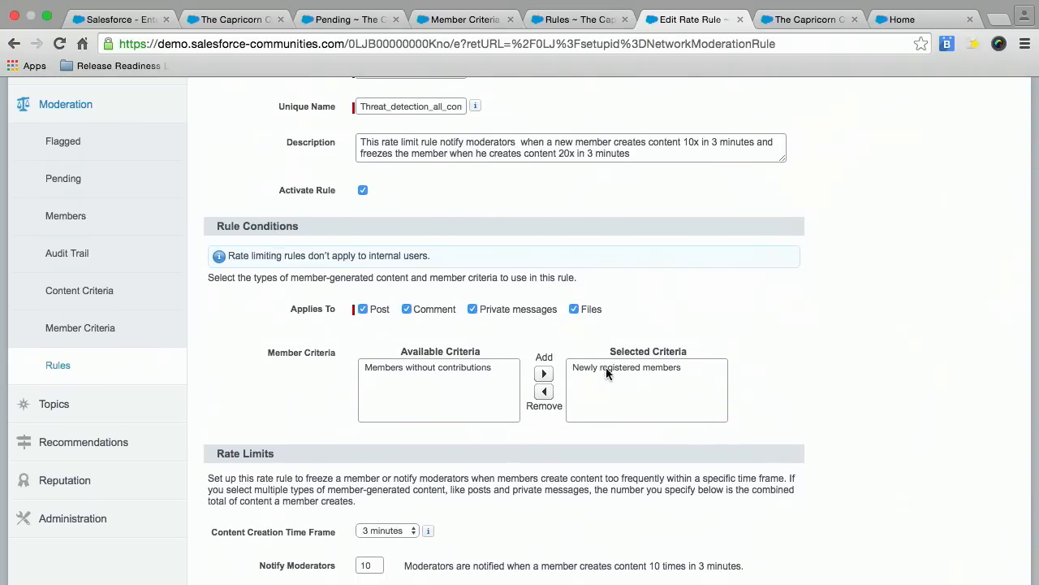
scroll(615, 331, down, 3)
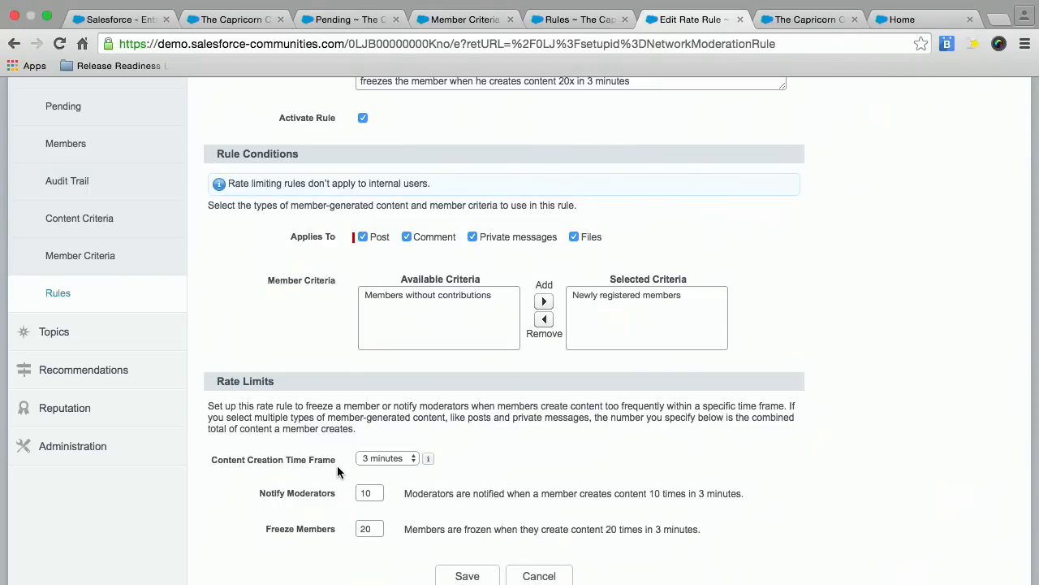
scroll(316, 301, up, 9)
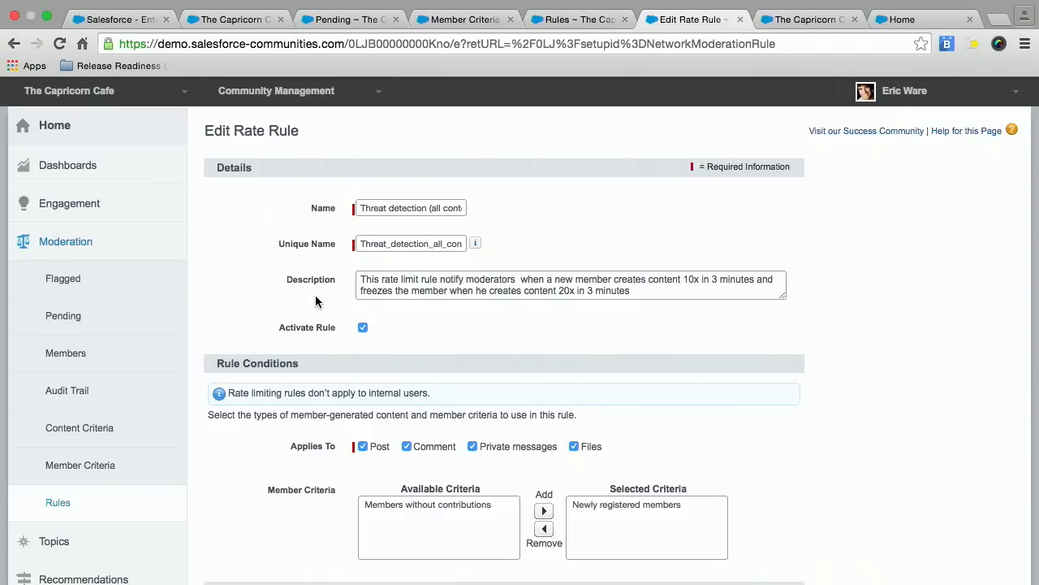
Open the Newly registered members criteria for editing and review its user types, profiles and member filters.
click(138, 475)
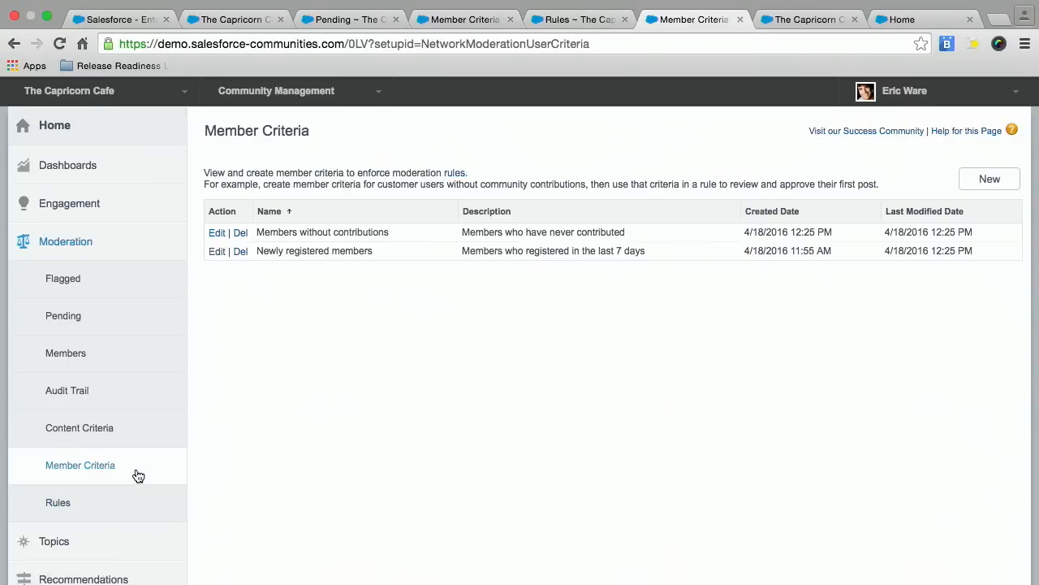
click(216, 254)
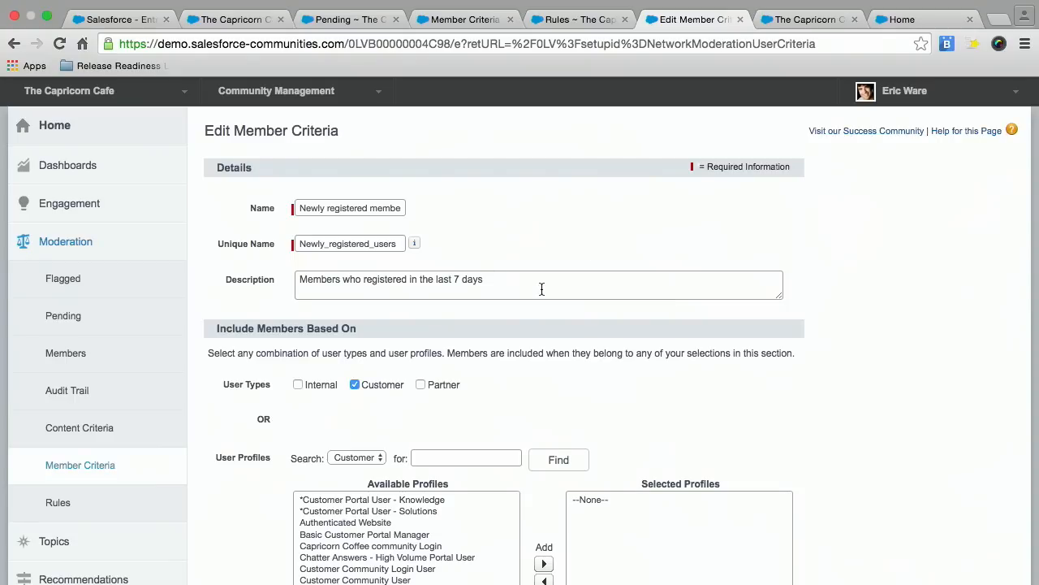
scroll(541, 289, down, 5)
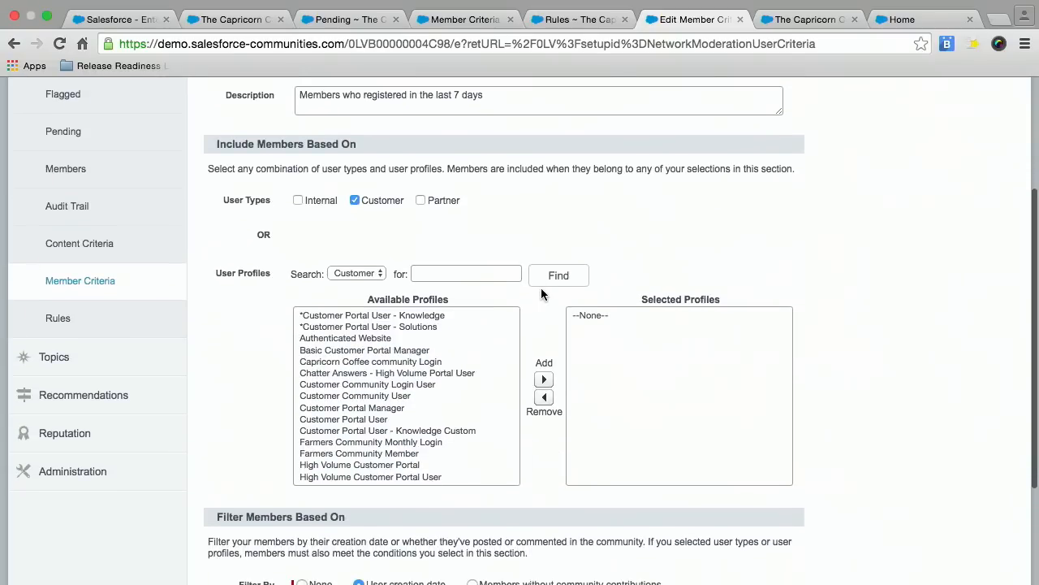
scroll(542, 293, up, 5)
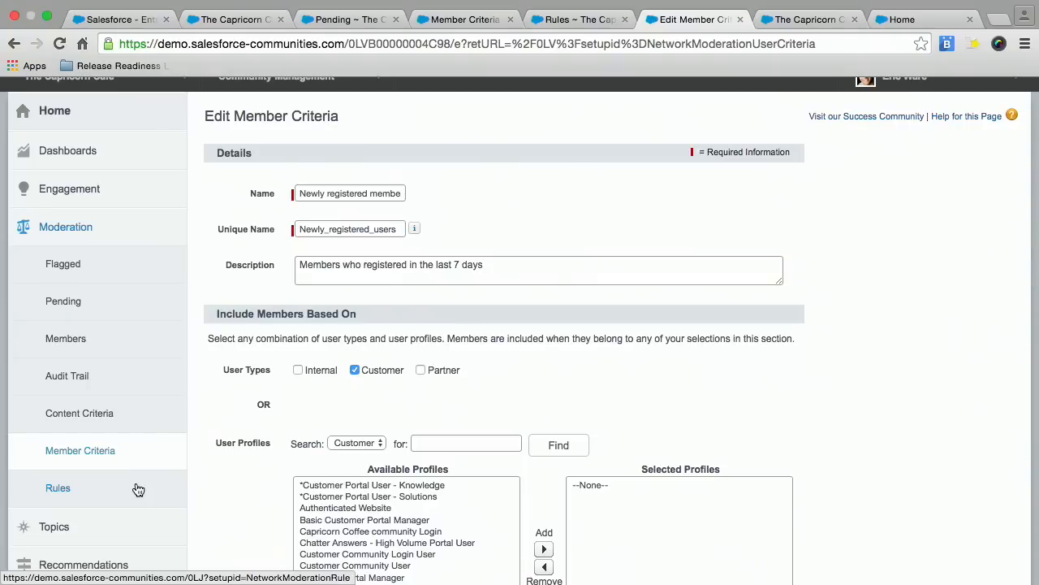
Review the moderation list of posts pending approval.
click(98, 302)
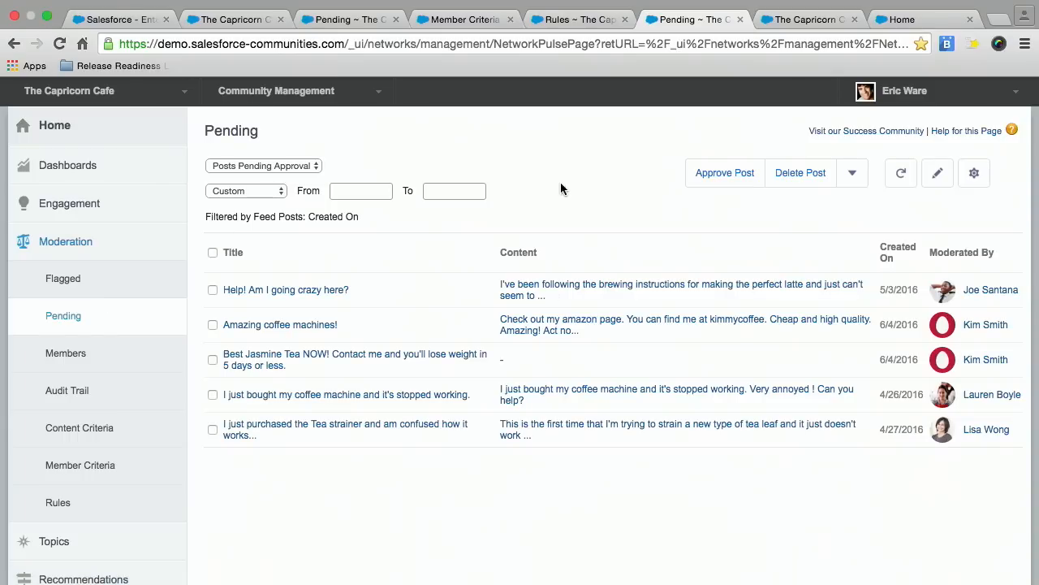
scroll(609, 193, down, 2)
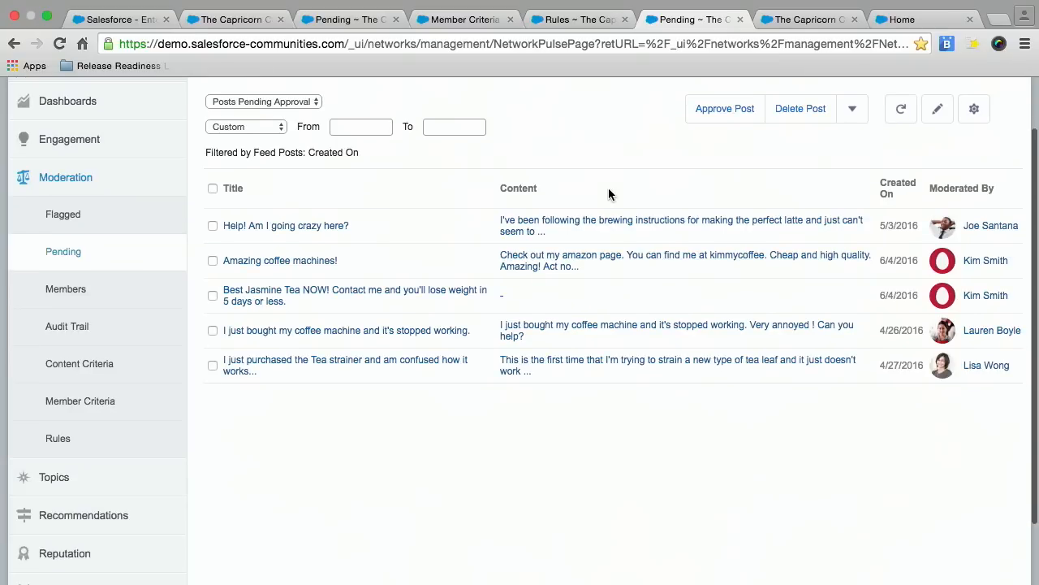
scroll(609, 194, up, 2)
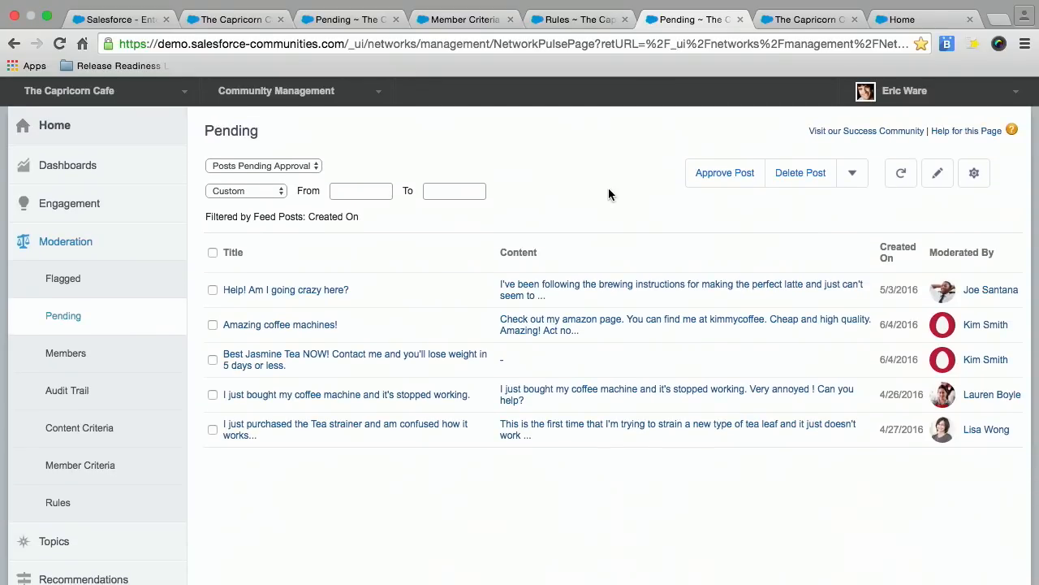
Return to the moderation rules, view the rule types offered for a new rule, and dismiss the choice.
scroll(622, 194, down, 1)
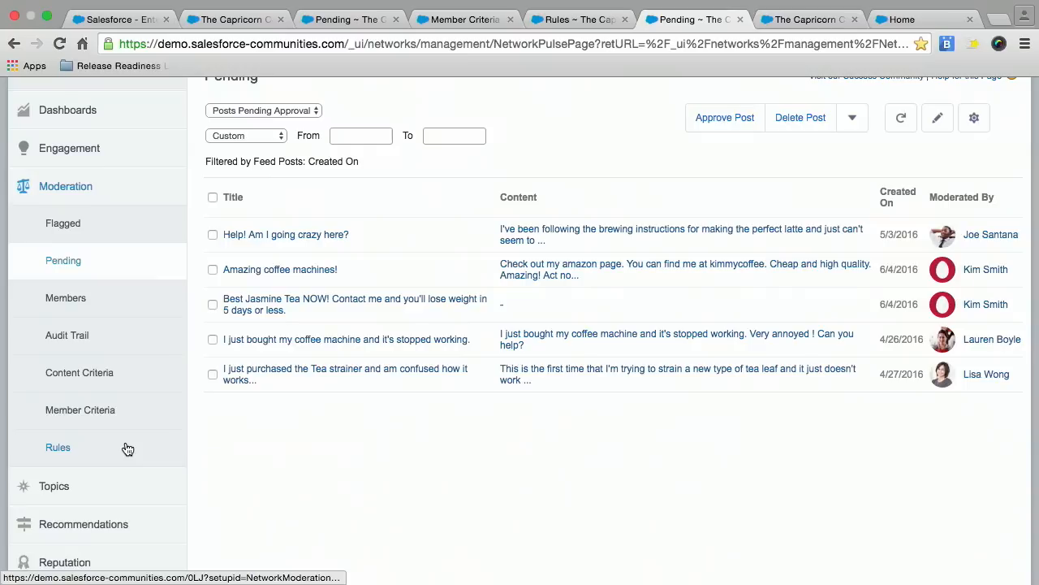
click(126, 448)
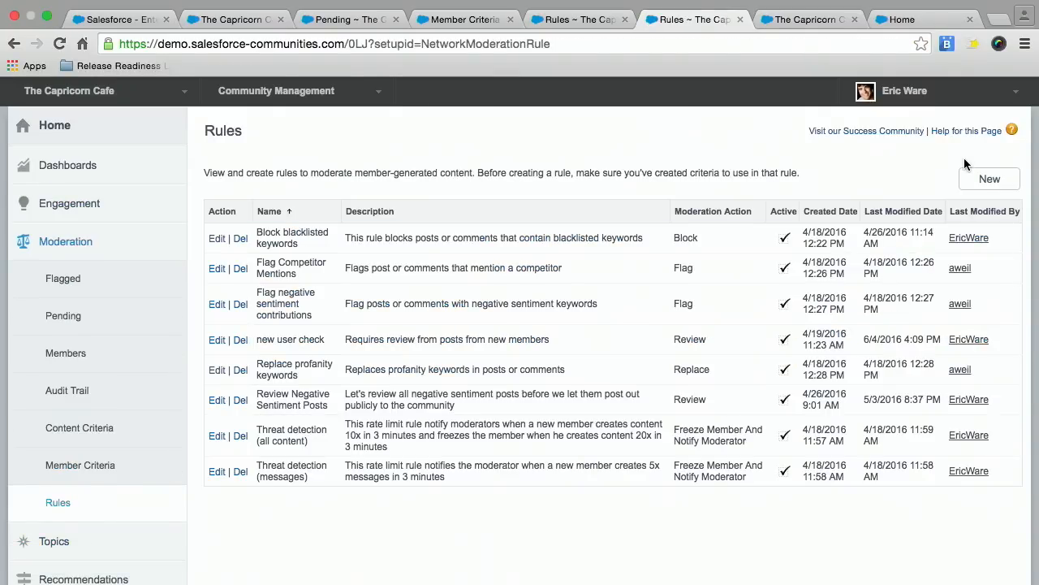
click(978, 180)
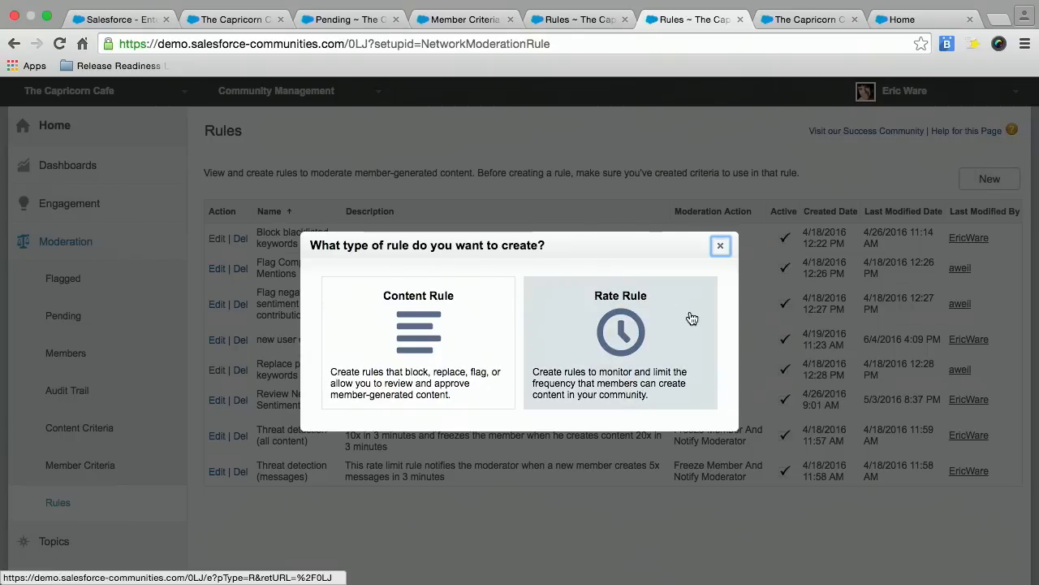
click(720, 245)
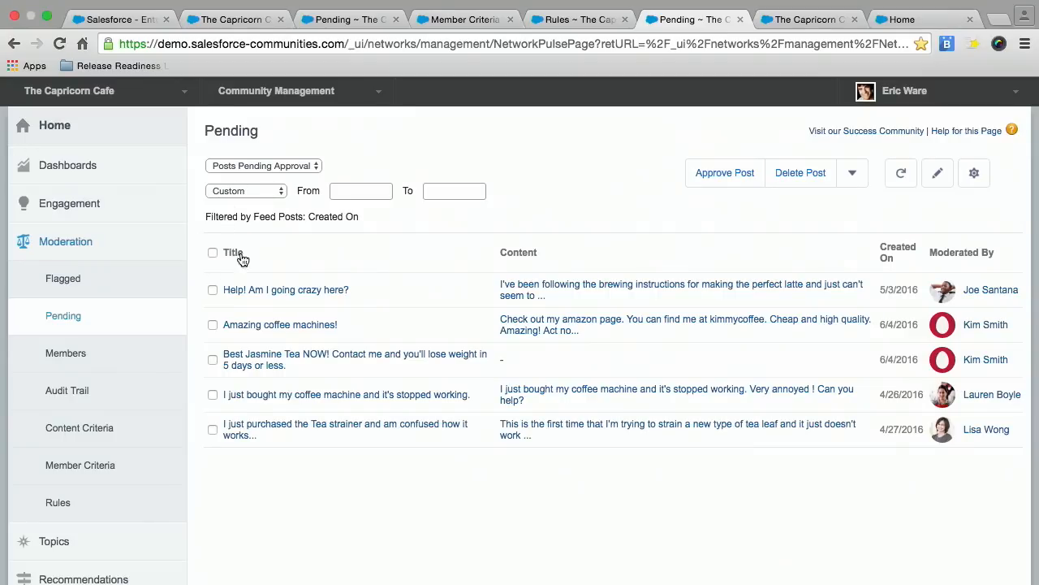
Select all posts on the Pending page and check which additional moderation actions can be applied to them.
click(211, 252)
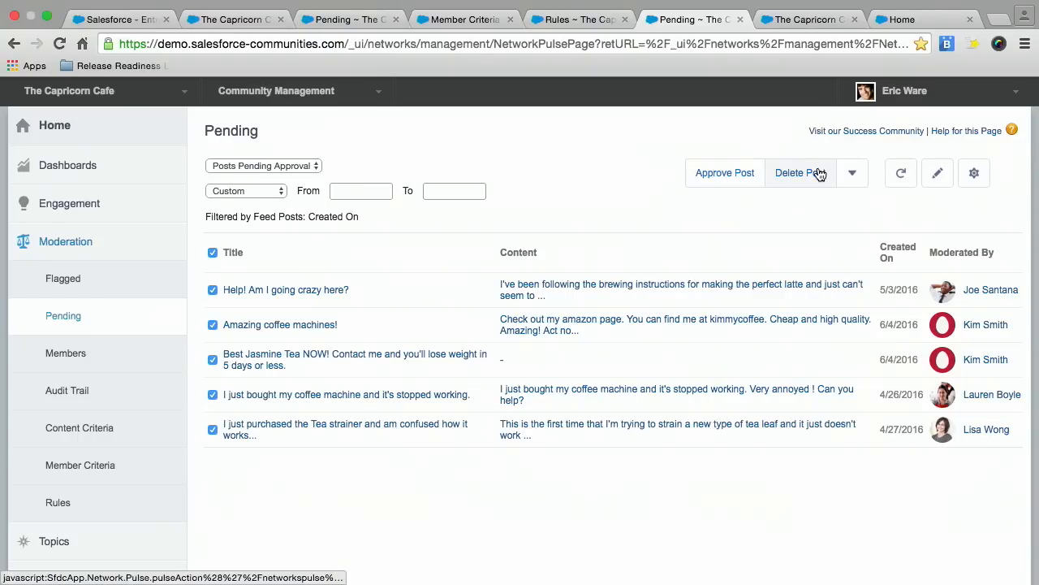
click(866, 174)
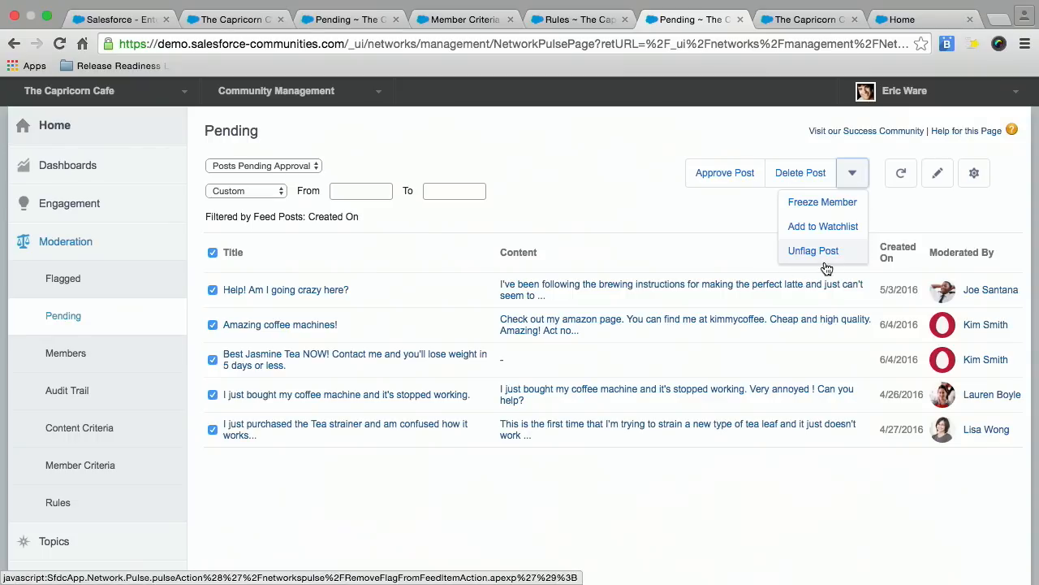
click(540, 137)
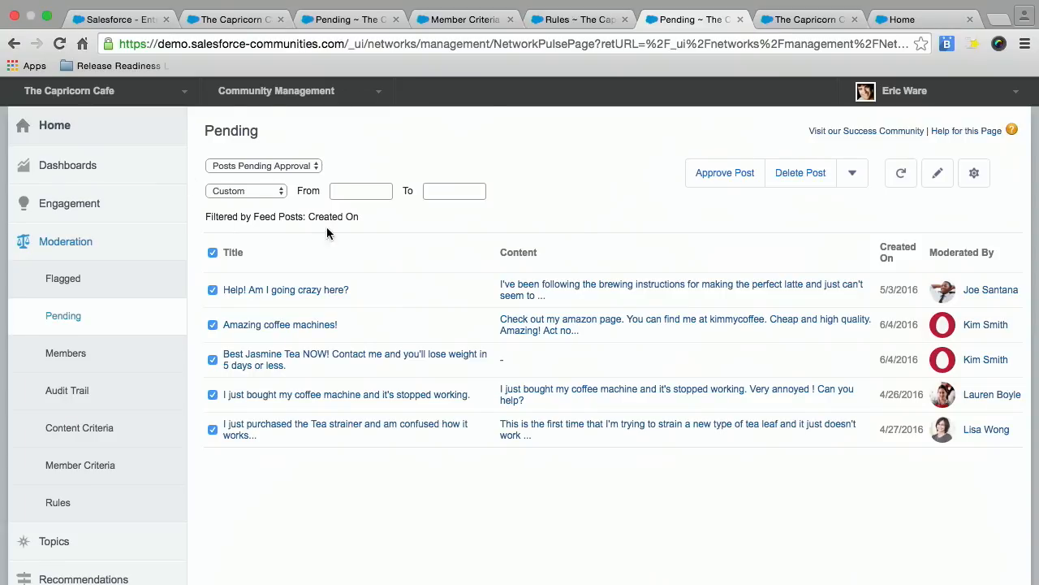
Look over the Pending page's report and date-range choices, and open the setup of its Insights actions.
click(317, 168)
click(317, 165)
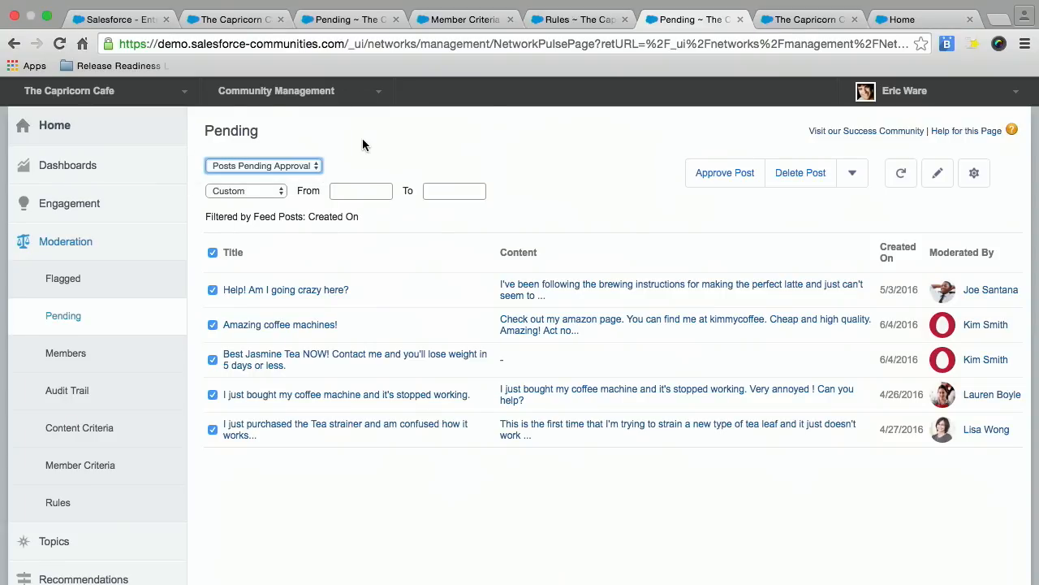
click(281, 195)
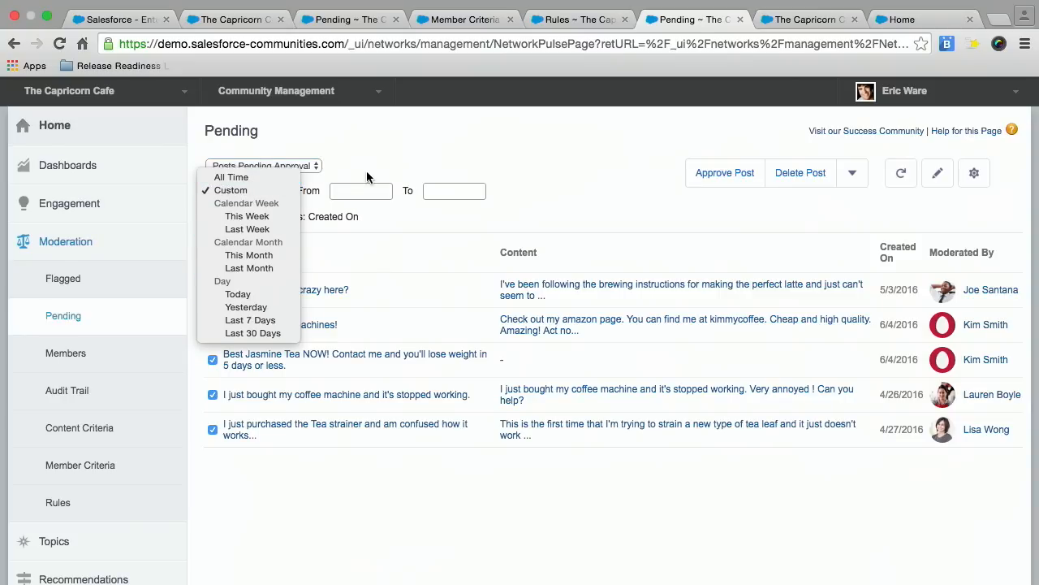
click(388, 154)
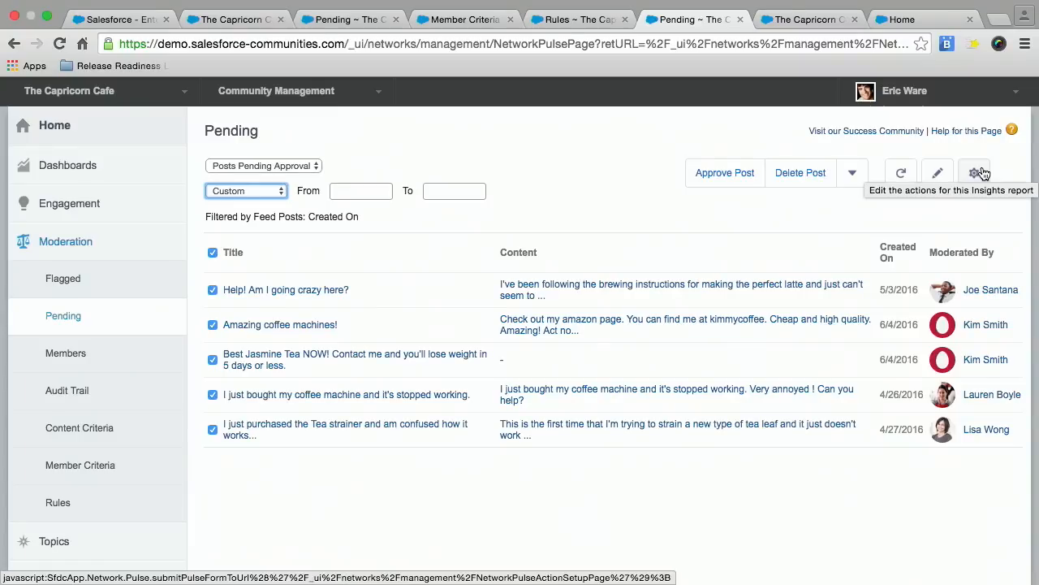
click(978, 172)
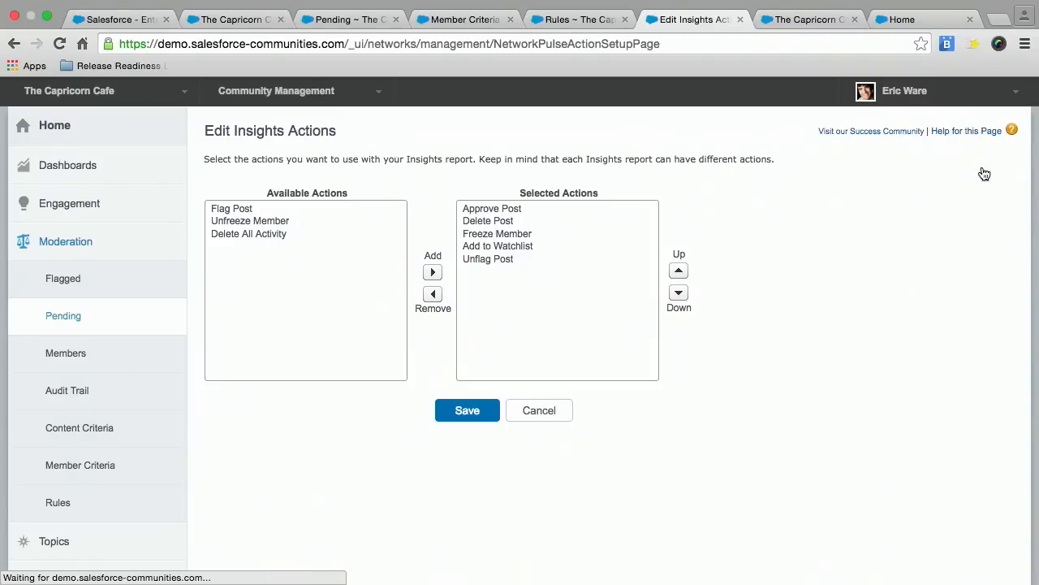
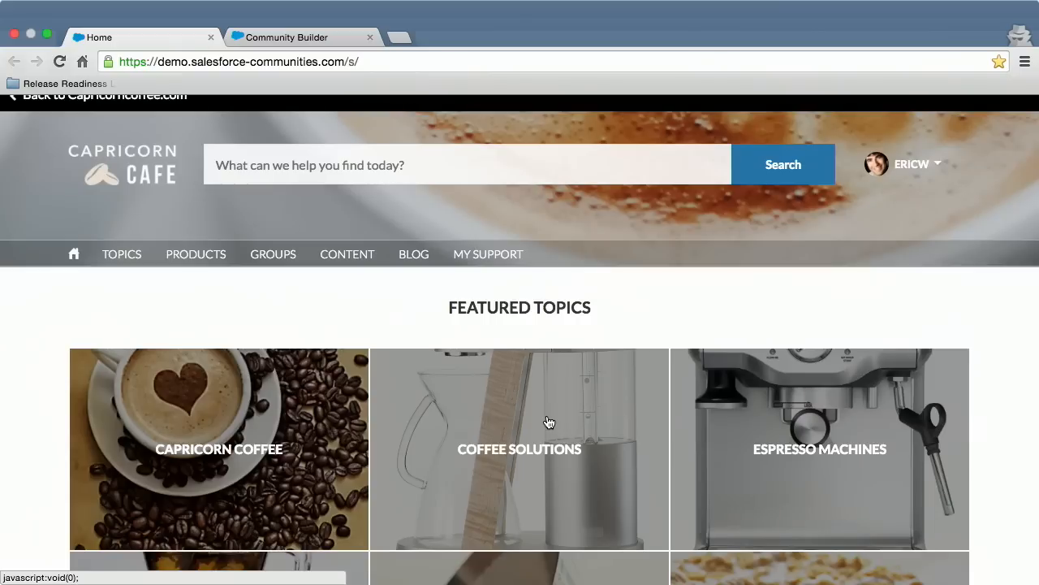
Open the Capricorn Cafe community in Community Builder from the user's account options and switch to the loaded builder page.
click(928, 166)
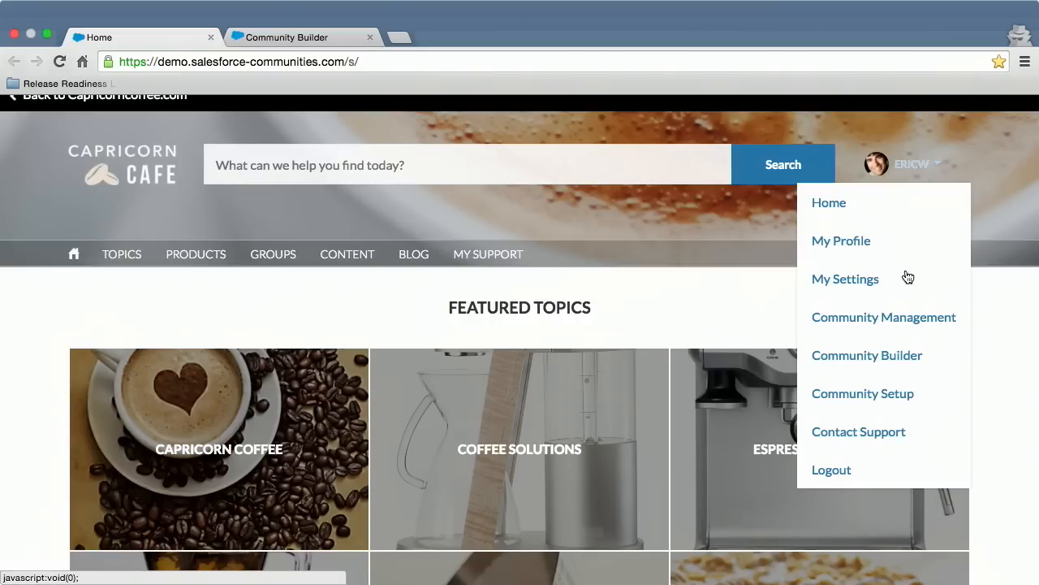
click(867, 355)
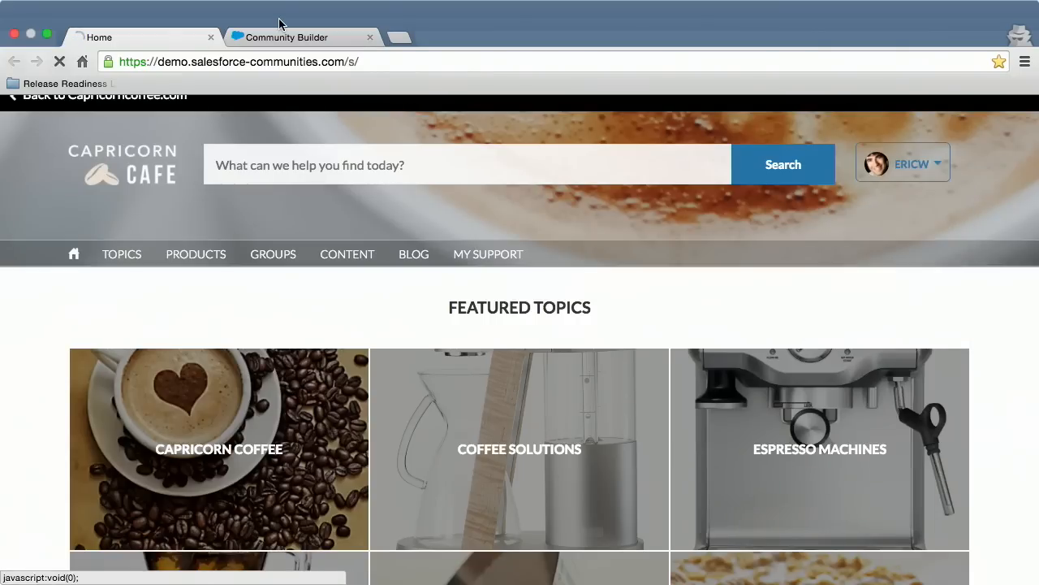
click(287, 37)
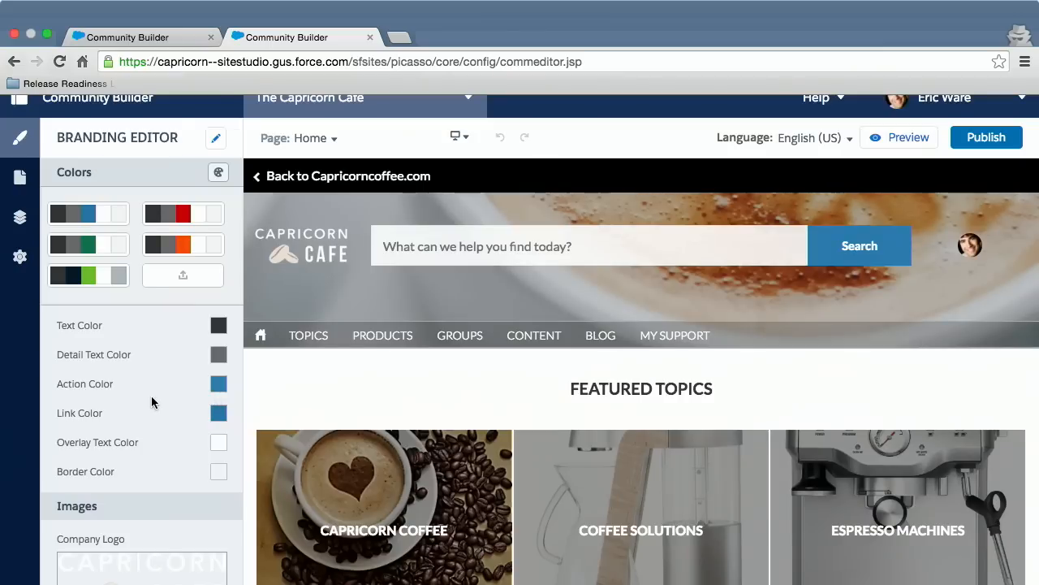
Look over the branding colors and images, and change the Action Color to green.
scroll(149, 402, down, 3)
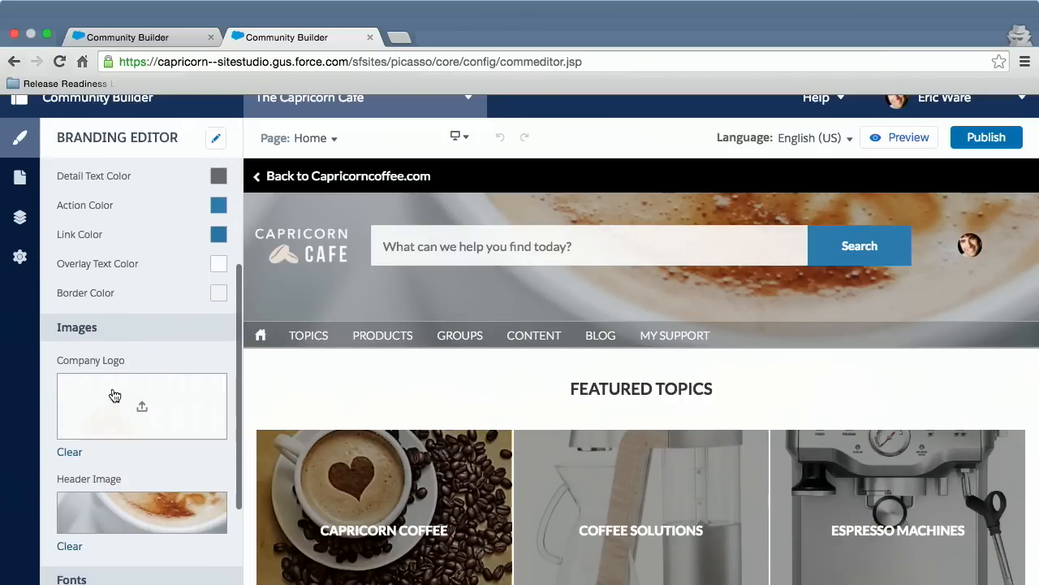
scroll(142, 427, down, 2)
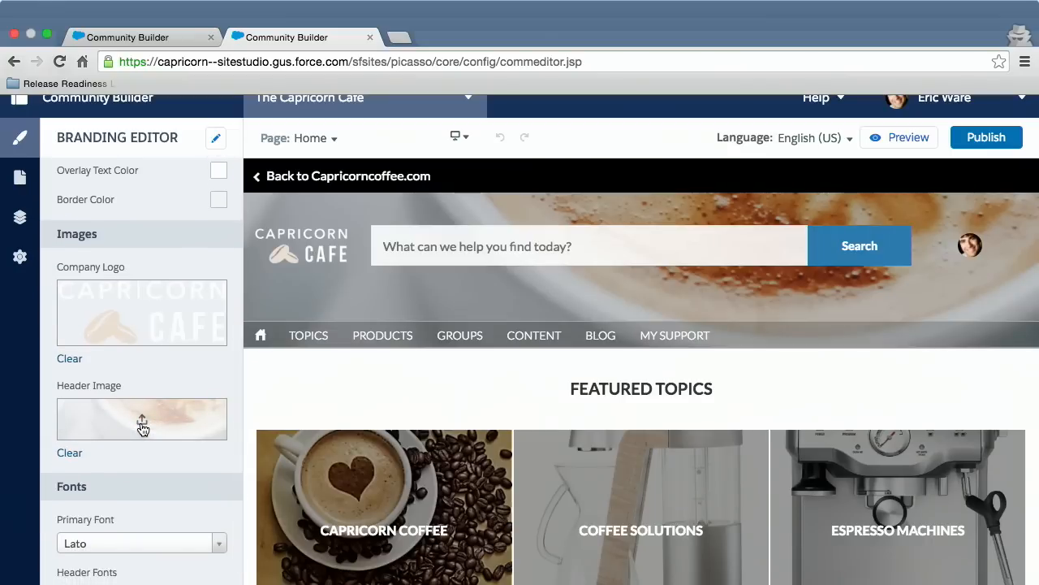
scroll(142, 428, up, 3)
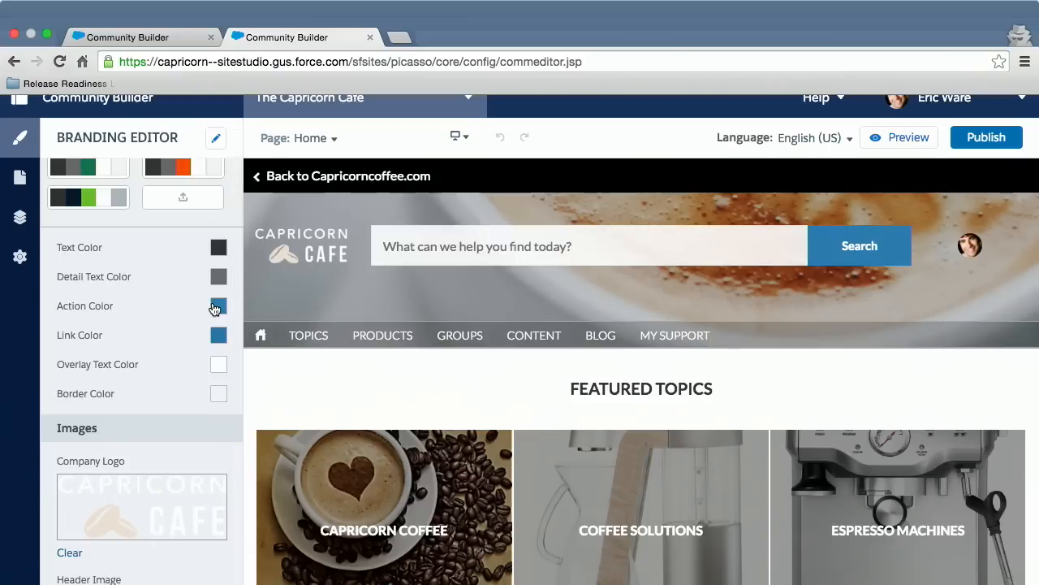
click(216, 306)
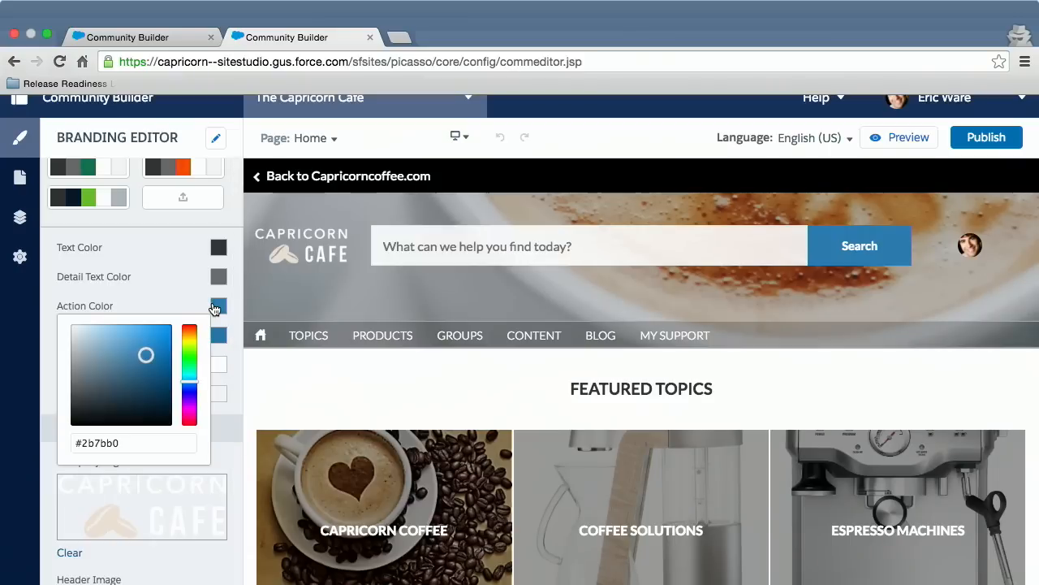
click(188, 358)
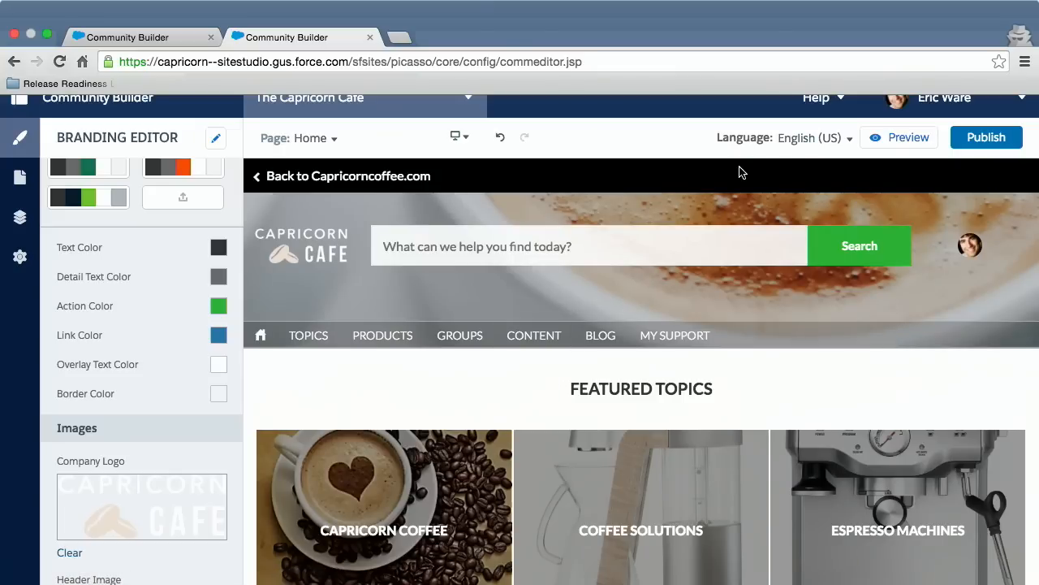
Check which languages the community can be edited in, and dismiss the choice.
click(795, 151)
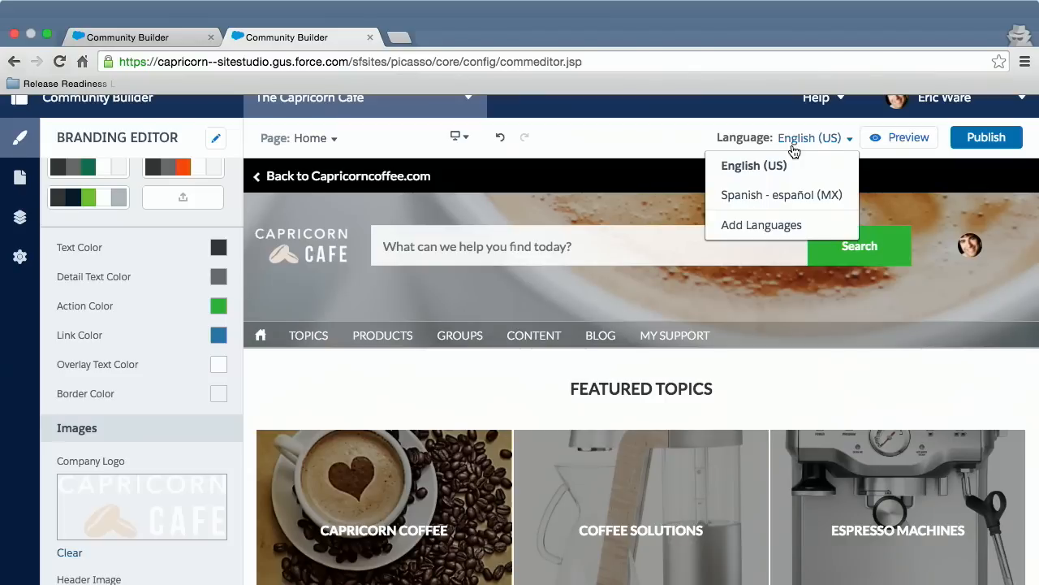
click(794, 151)
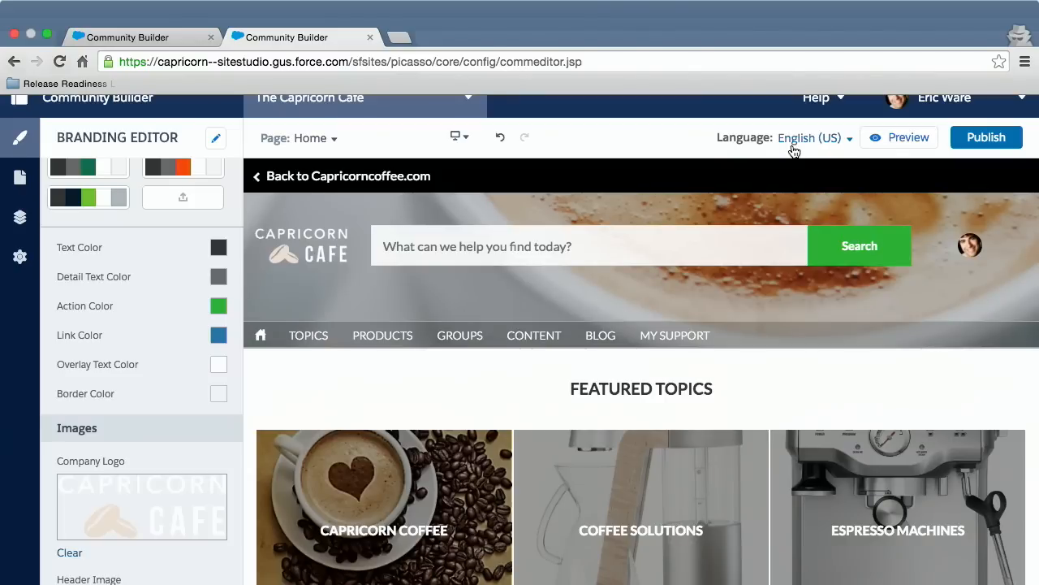
click(794, 151)
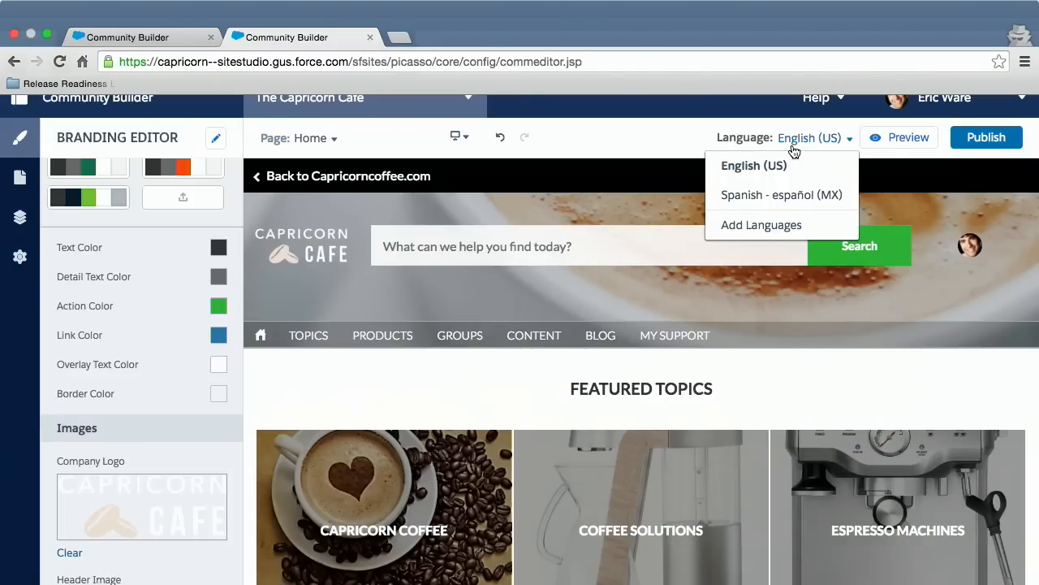
click(794, 151)
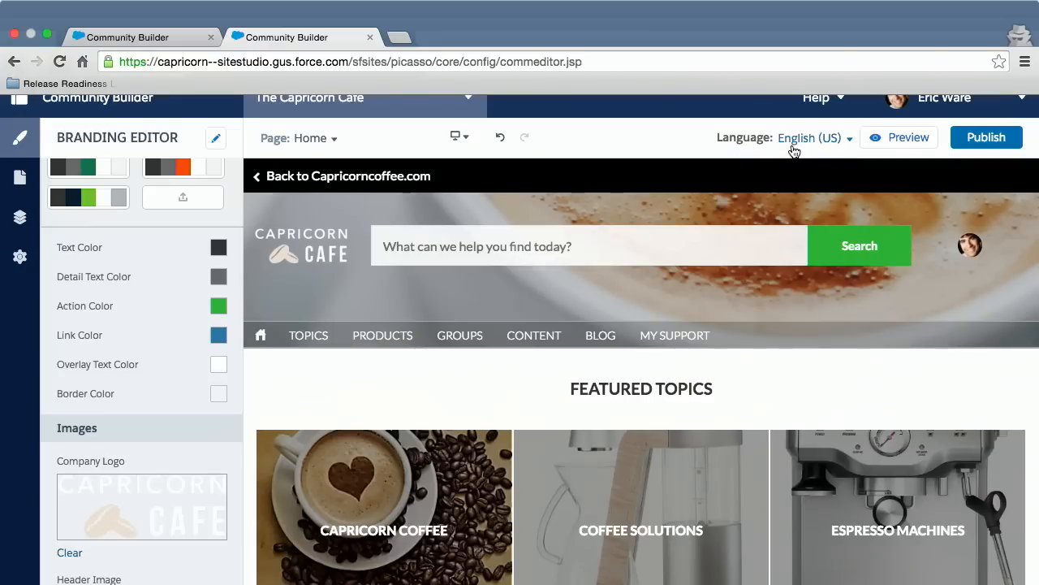
click(794, 151)
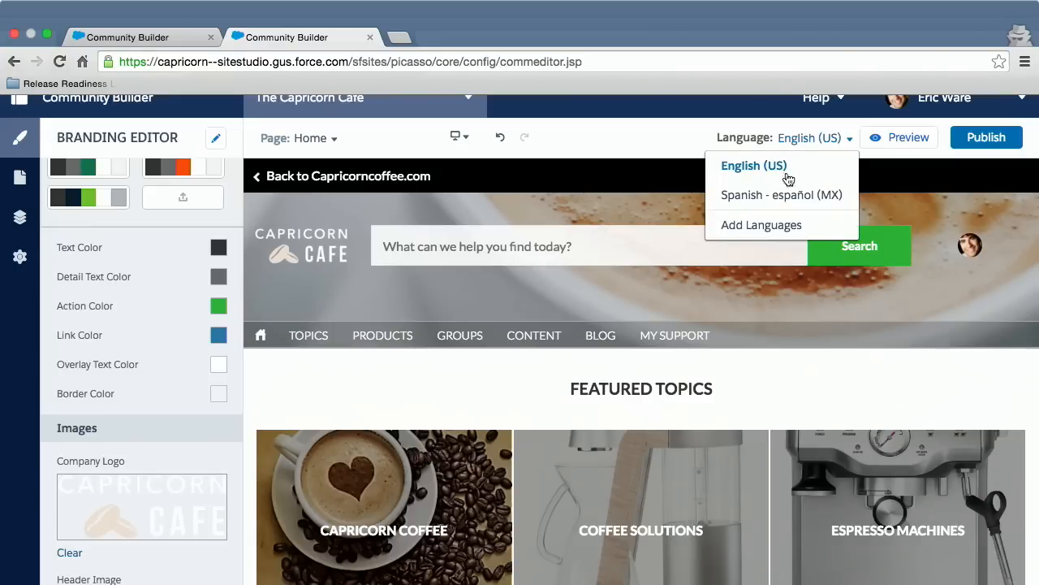
click(790, 139)
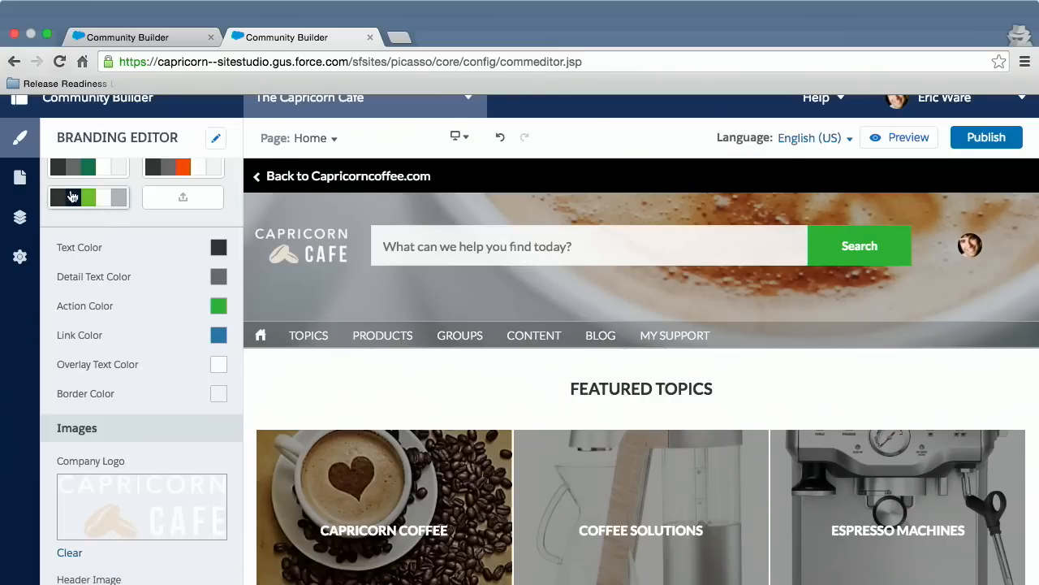
Open the Page Editor and look through the available Lightning components, from Cases and Content to Topics and the custom components.
click(16, 180)
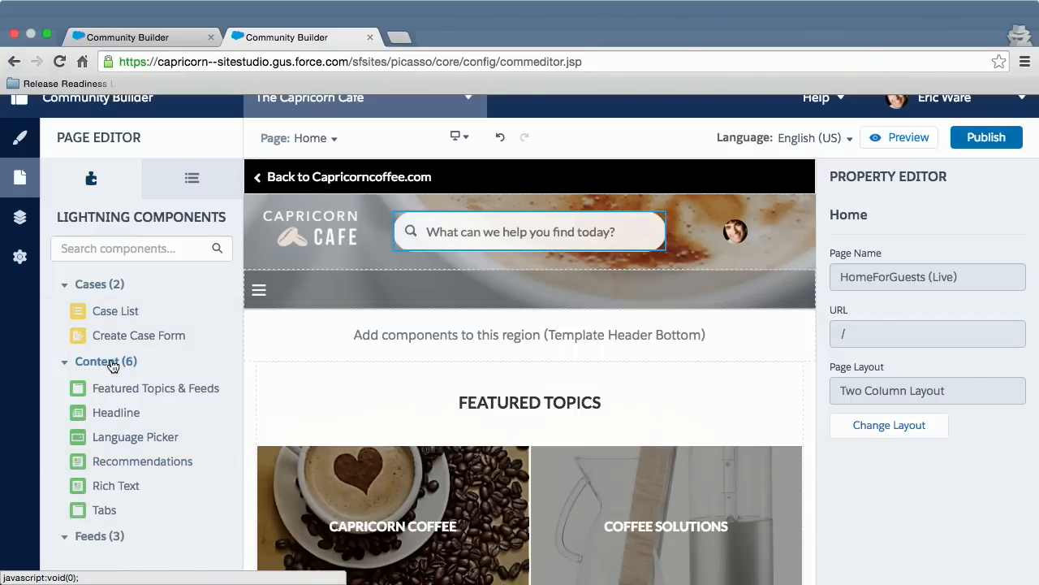
scroll(111, 365, down, 2)
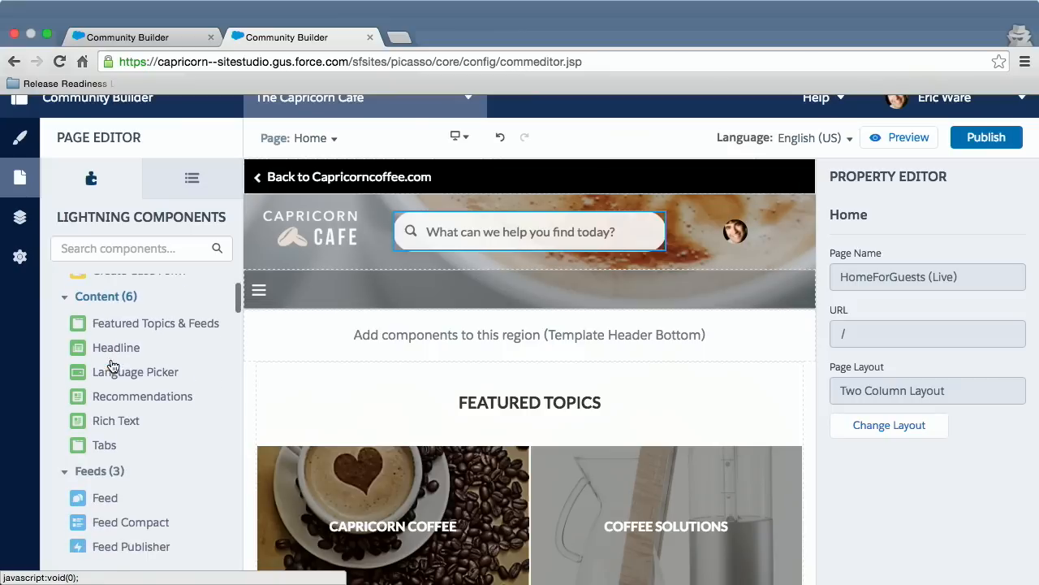
scroll(128, 467, down, 3)
scroll(128, 467, down, 3)
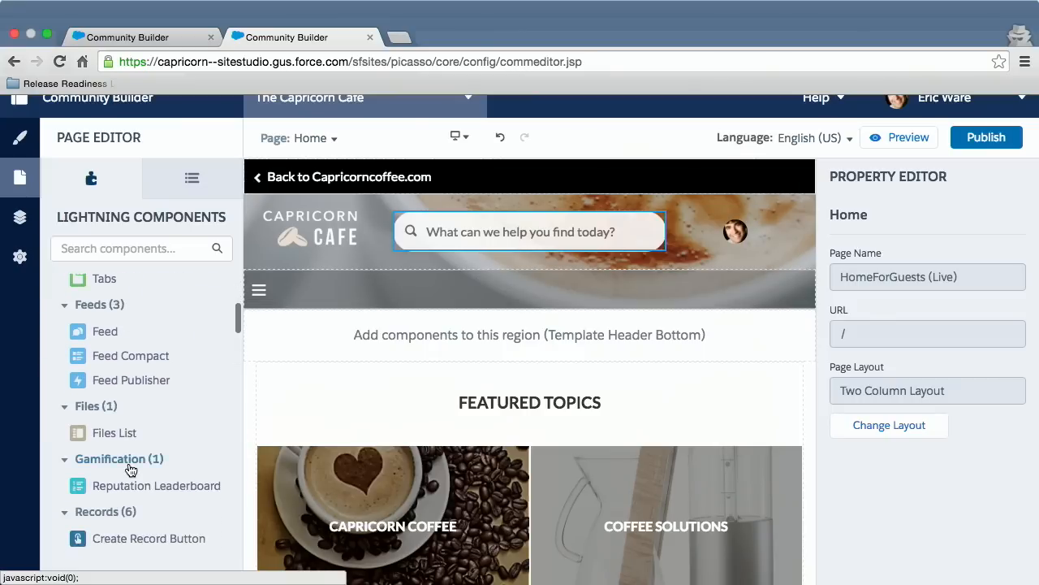
scroll(121, 369, down, 2)
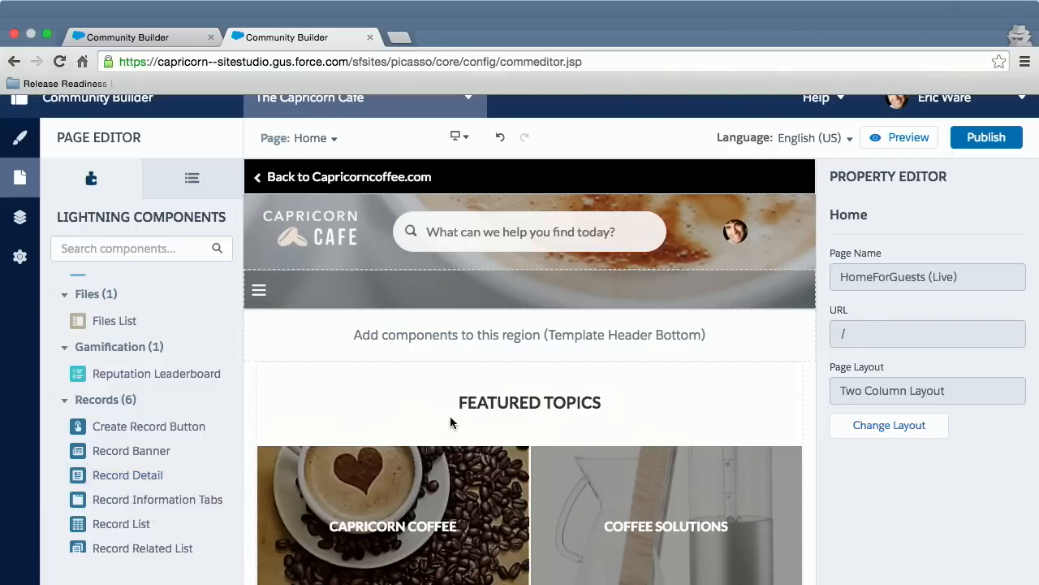
scroll(450, 416, down, 1)
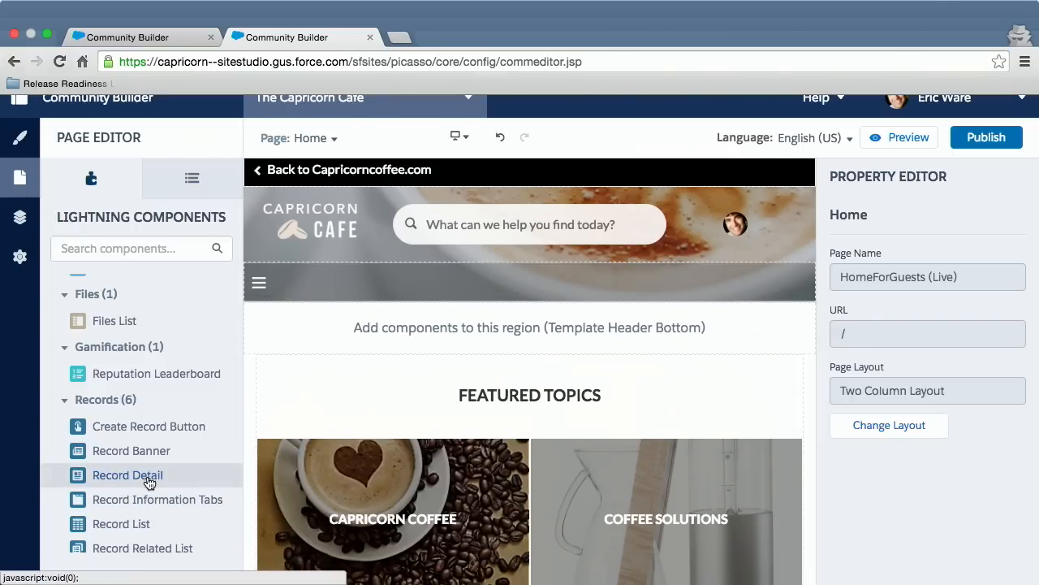
scroll(148, 482, down, 3)
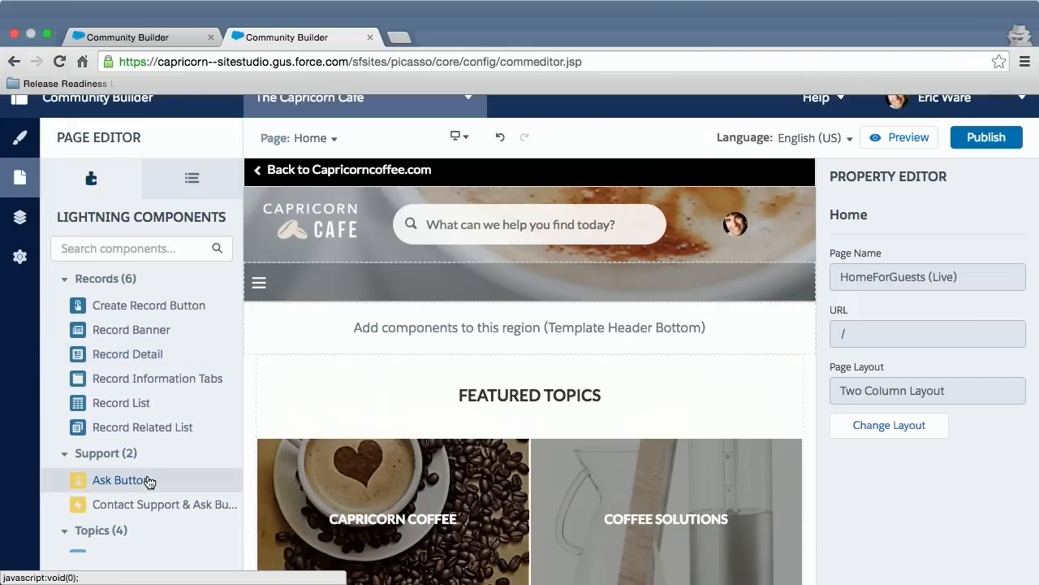
scroll(149, 482, down, 2)
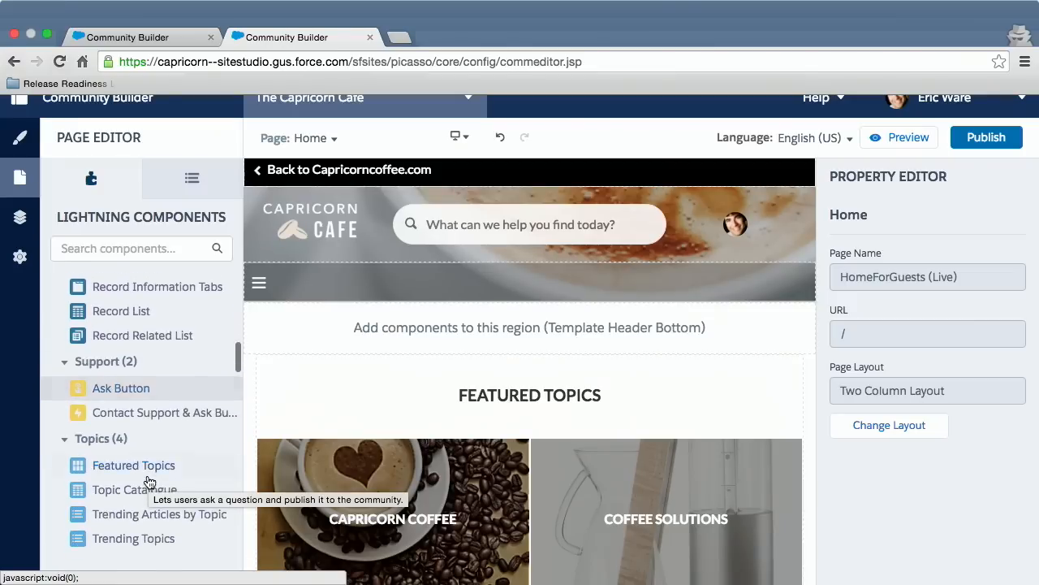
scroll(149, 482, down, 2)
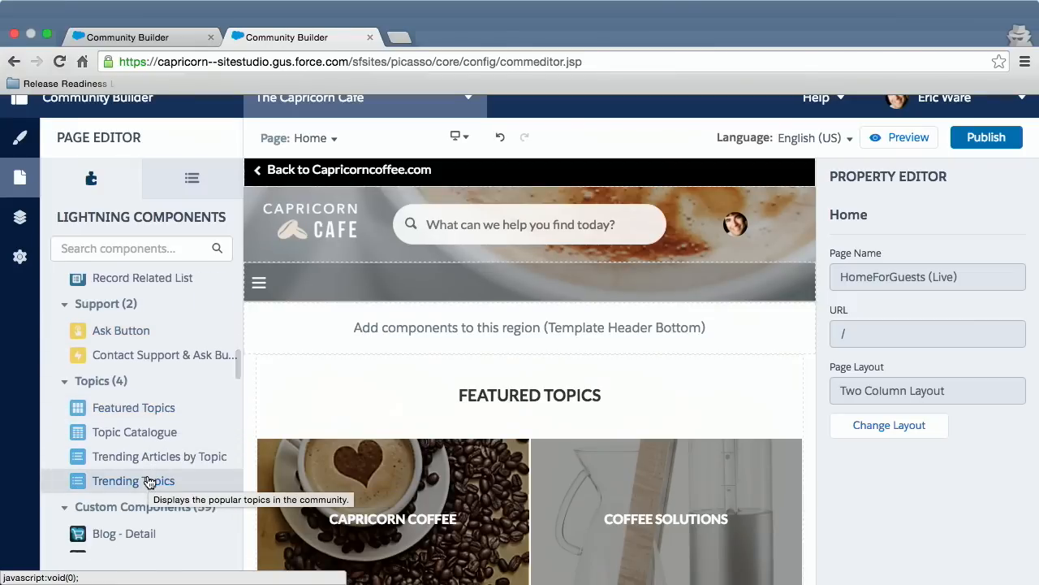
scroll(149, 482, down, 3)
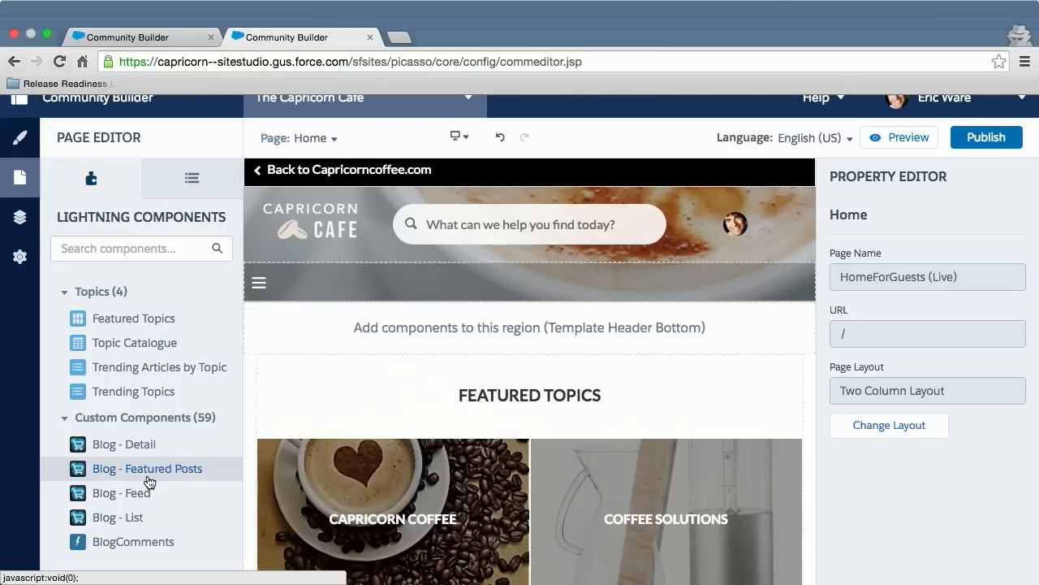
scroll(149, 483, down, 6)
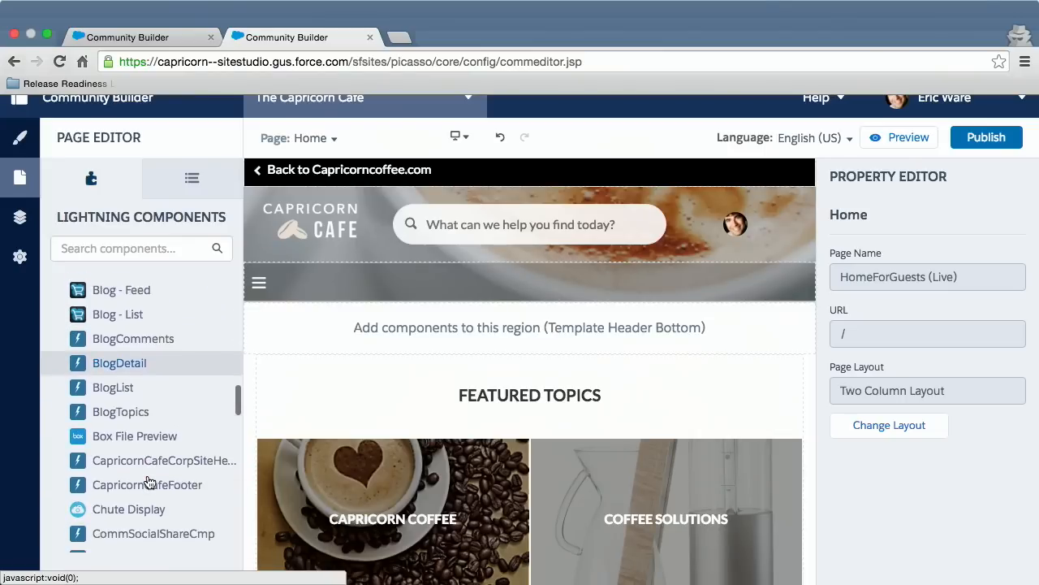
scroll(148, 482, down, 4)
scroll(175, 379, up, 2)
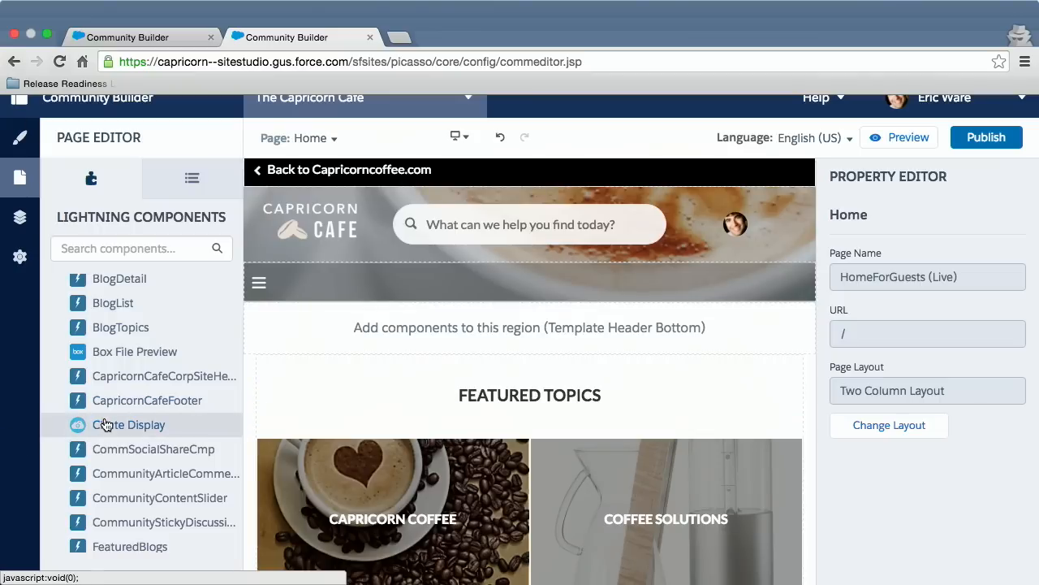
Select the Home page's Feed Compact component showing community discussions, and enable Show Views and Show Likes.
scroll(531, 408, down, 5)
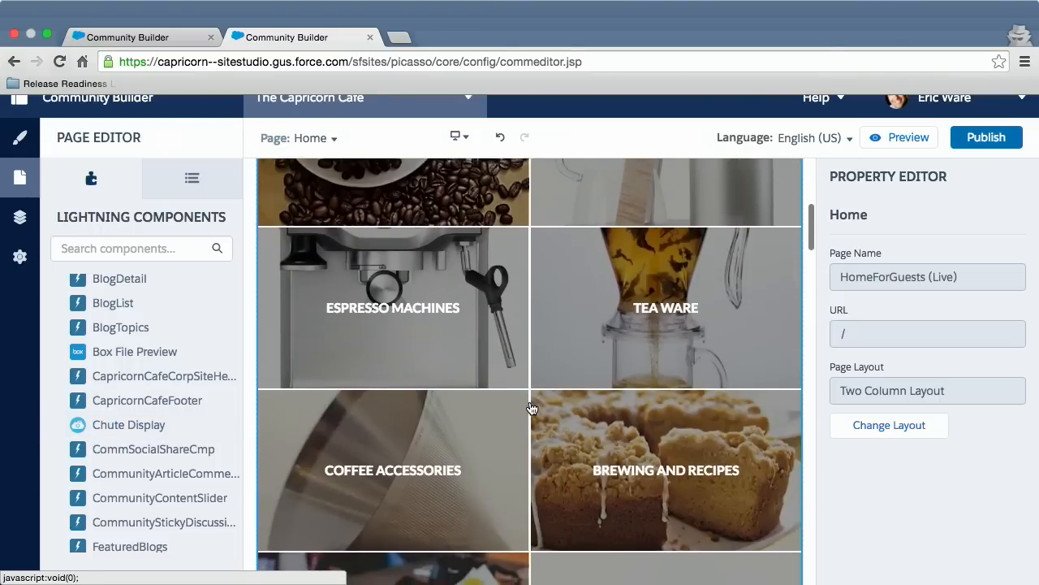
scroll(531, 408, down, 10)
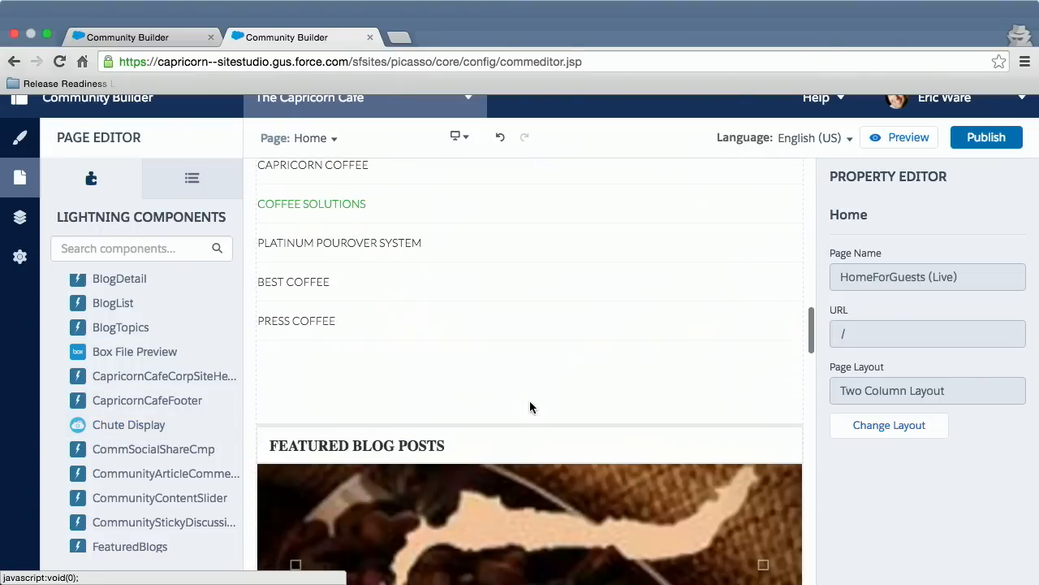
scroll(530, 407, down, 10)
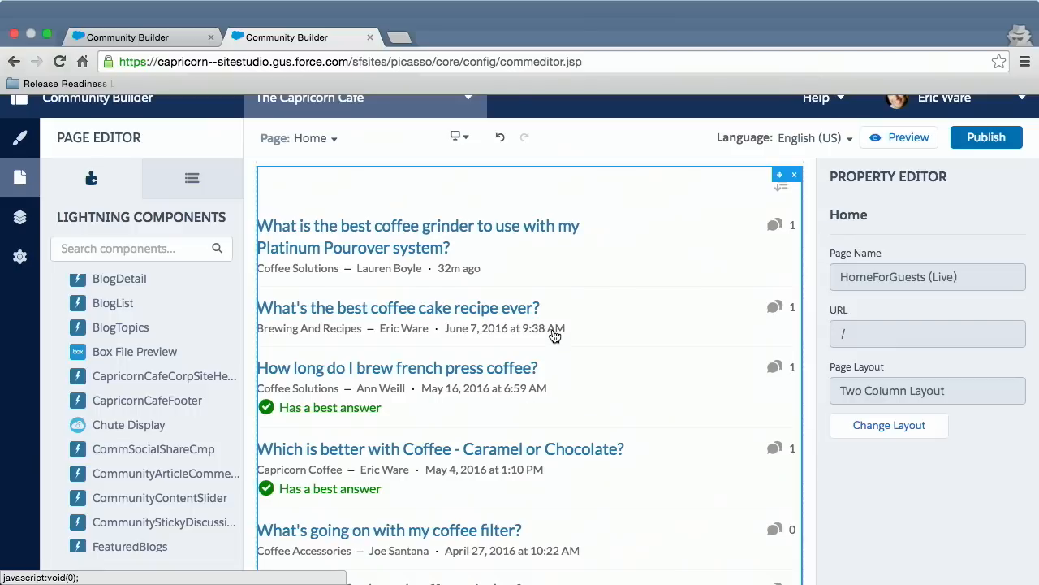
click(553, 335)
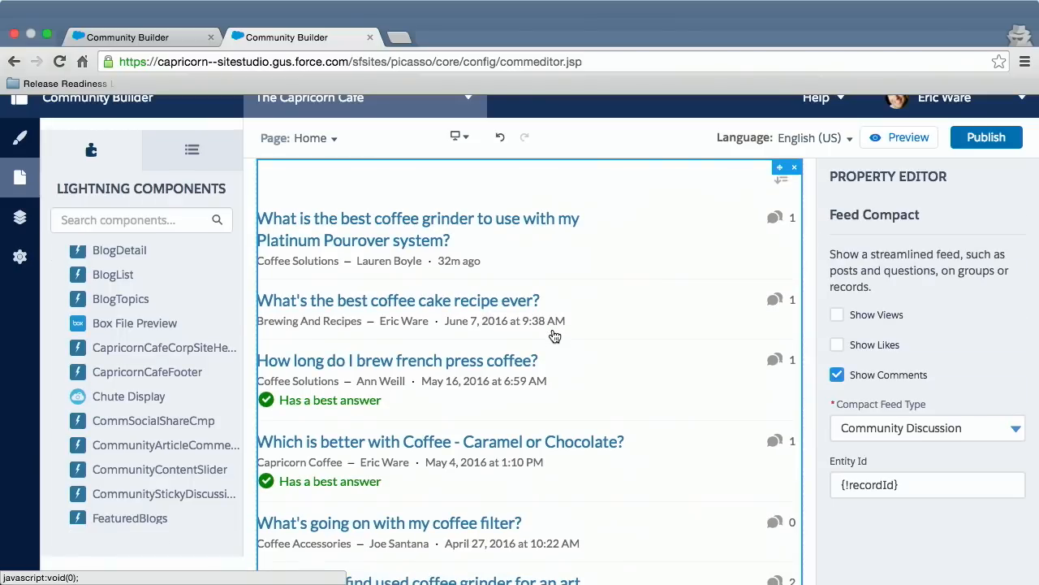
click(837, 315)
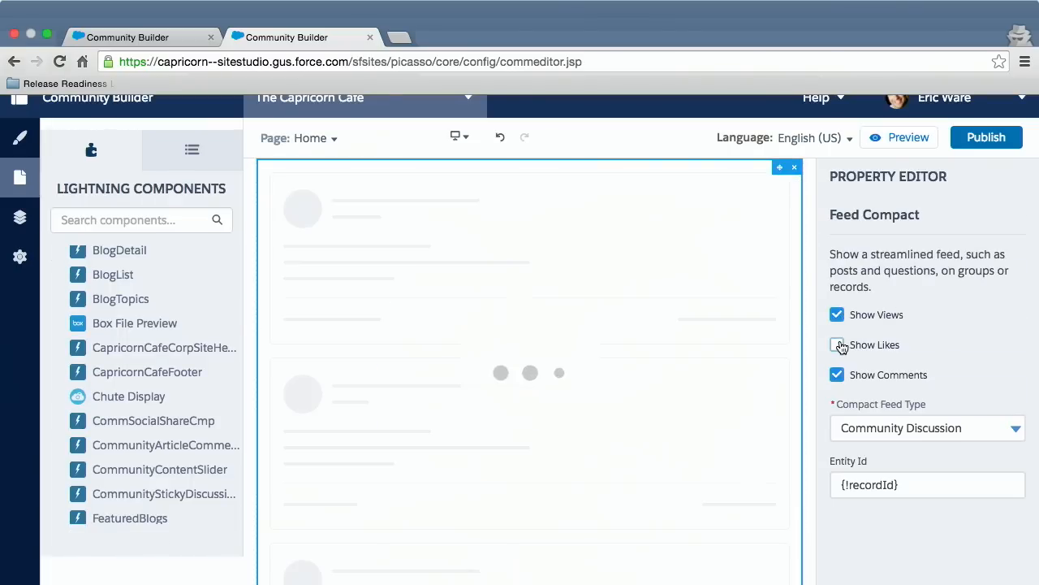
click(837, 345)
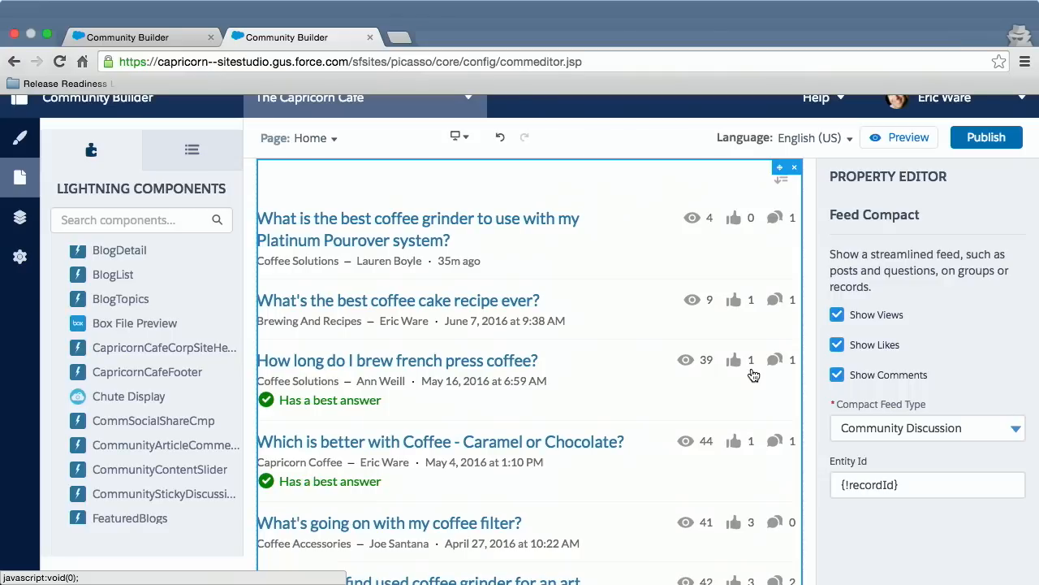
scroll(753, 372, down, 1)
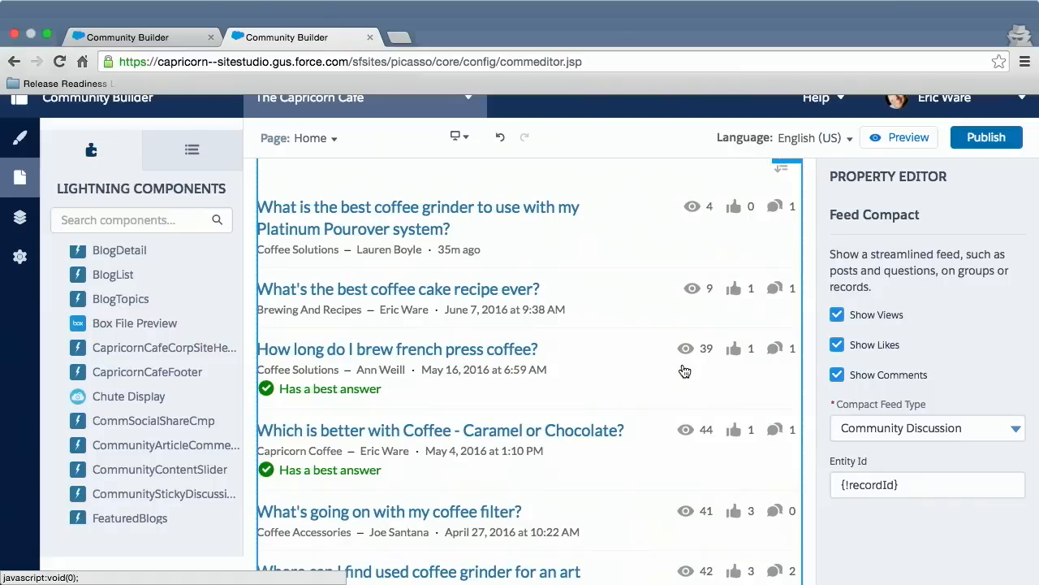
scroll(154, 300, down, 1)
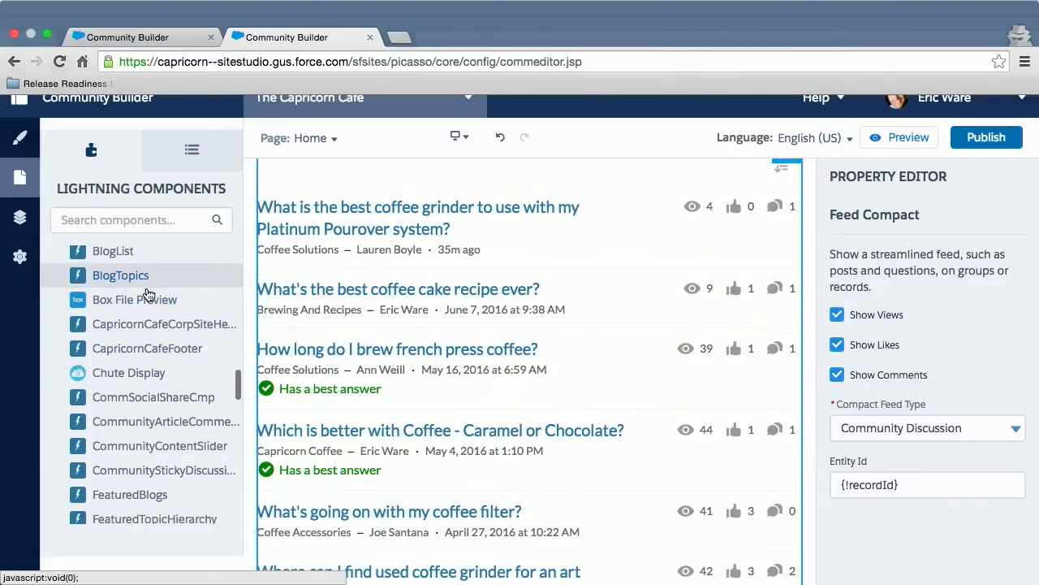
scroll(149, 294, up, 5)
scroll(147, 294, down, 10)
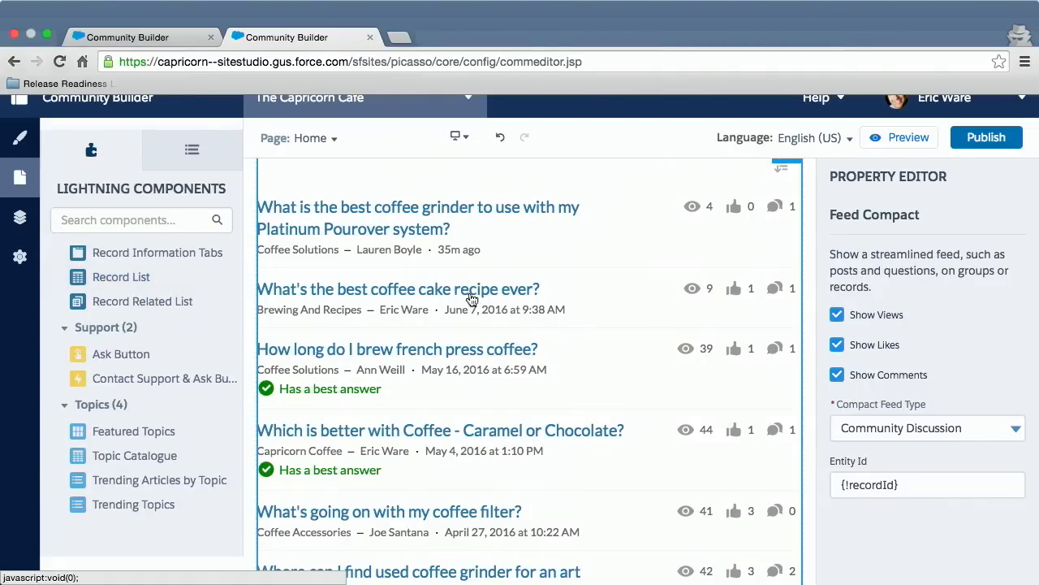
scroll(456, 351, down, 3)
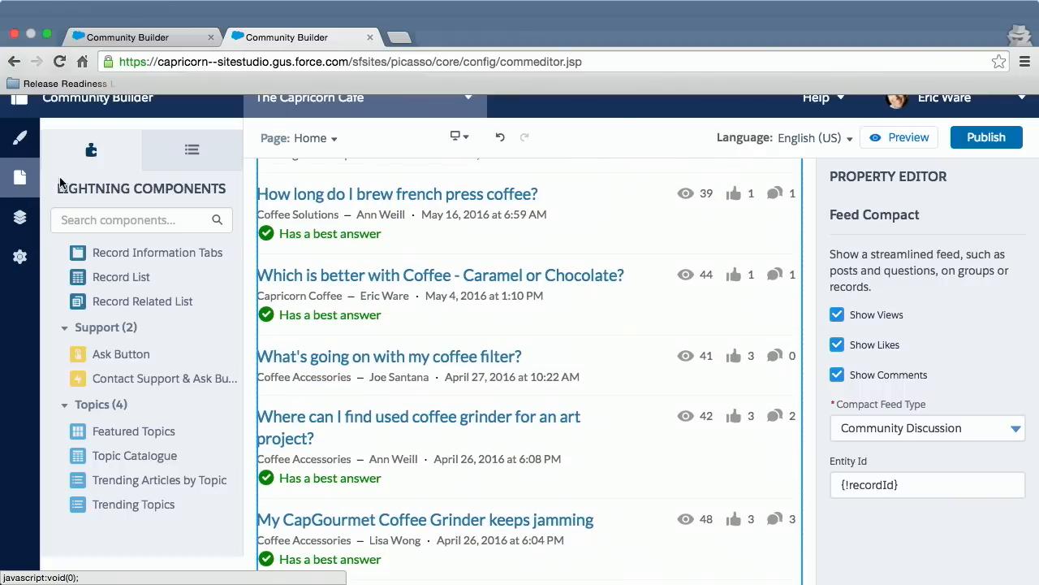
Open the Page Manager and check which types of page can be created.
right_click(7, 219)
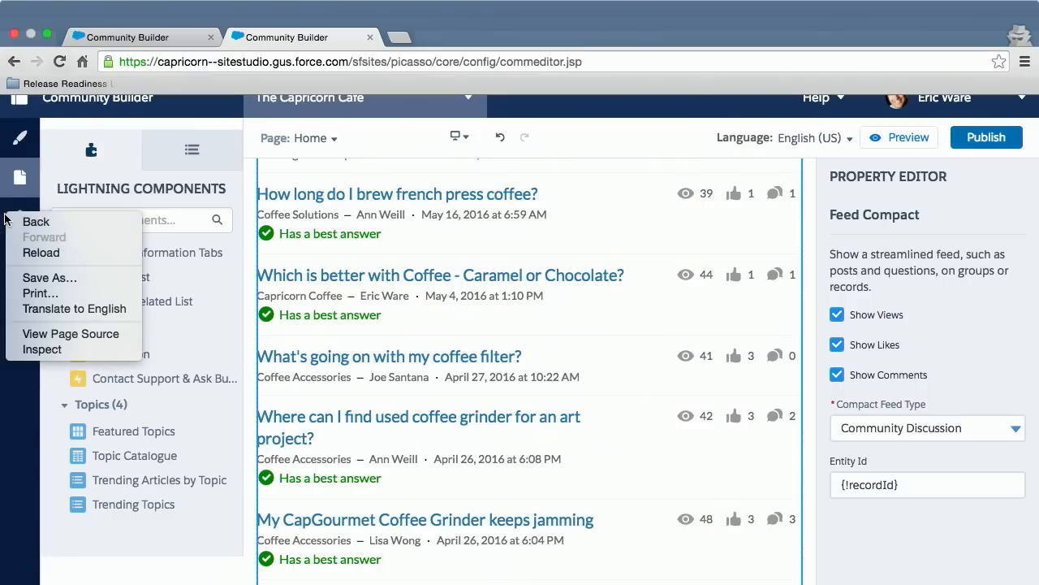
click(10, 214)
click(11, 212)
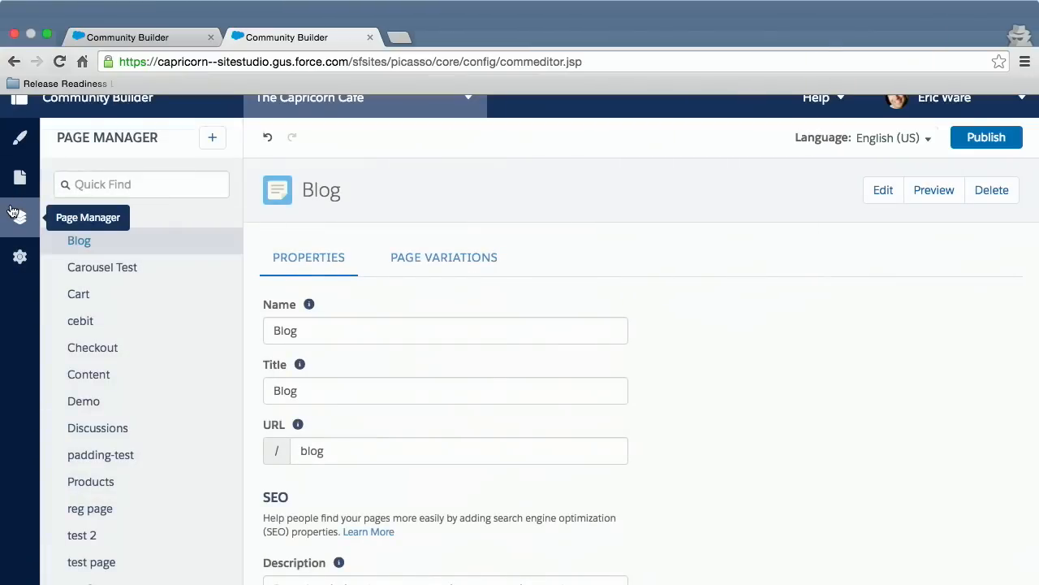
click(215, 140)
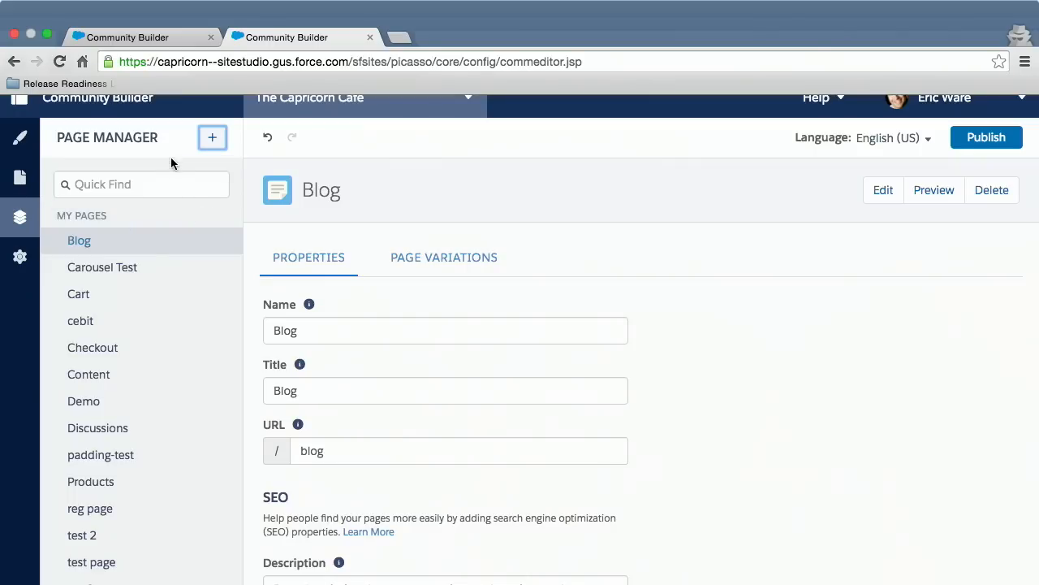
click(209, 143)
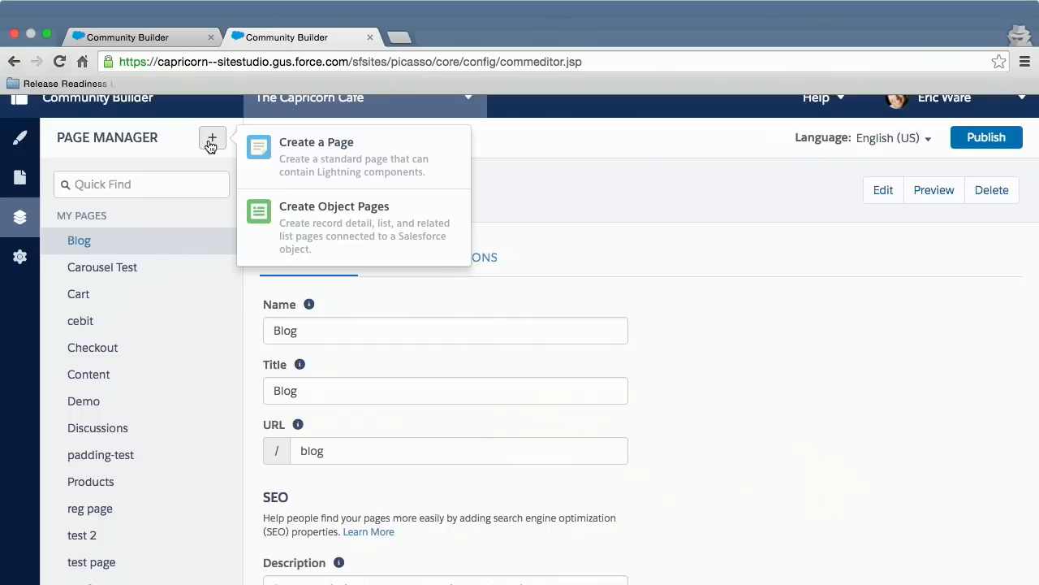
Find the Home page by searching for "home" and review its name, title, URL and SEO description properties.
click(138, 181)
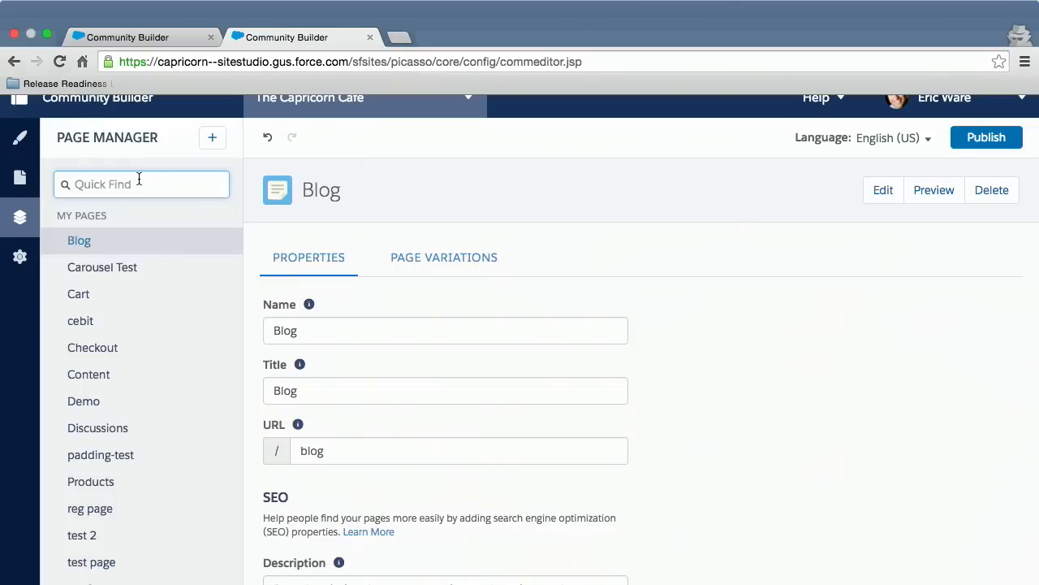
text(home)
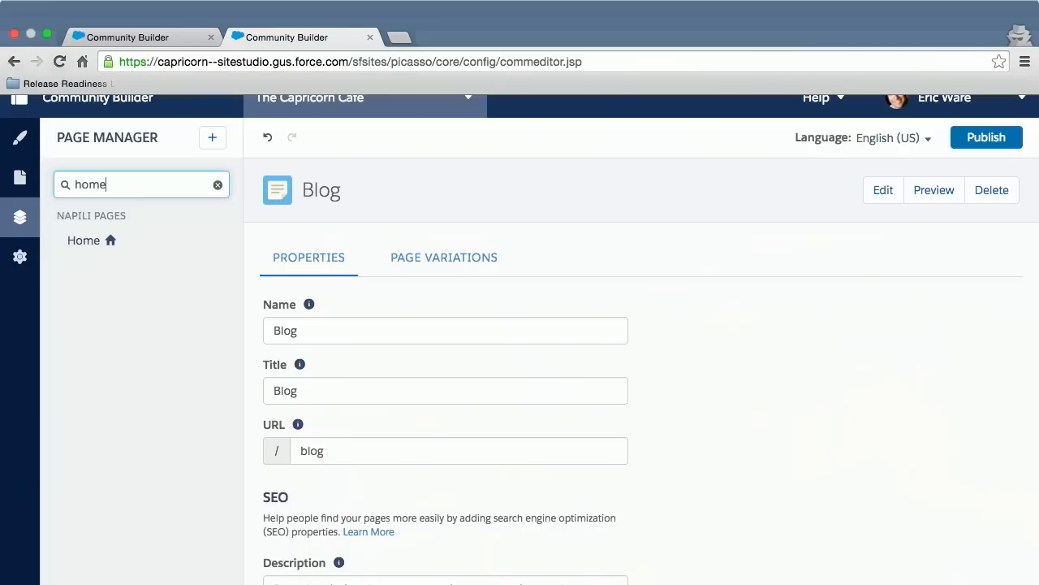
click(140, 242)
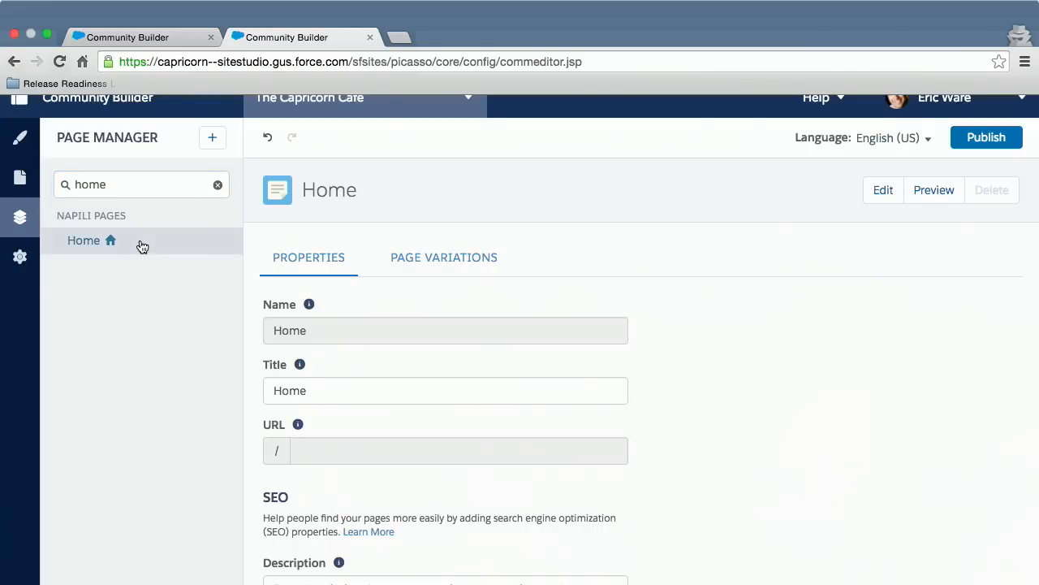
scroll(411, 324, down, 2)
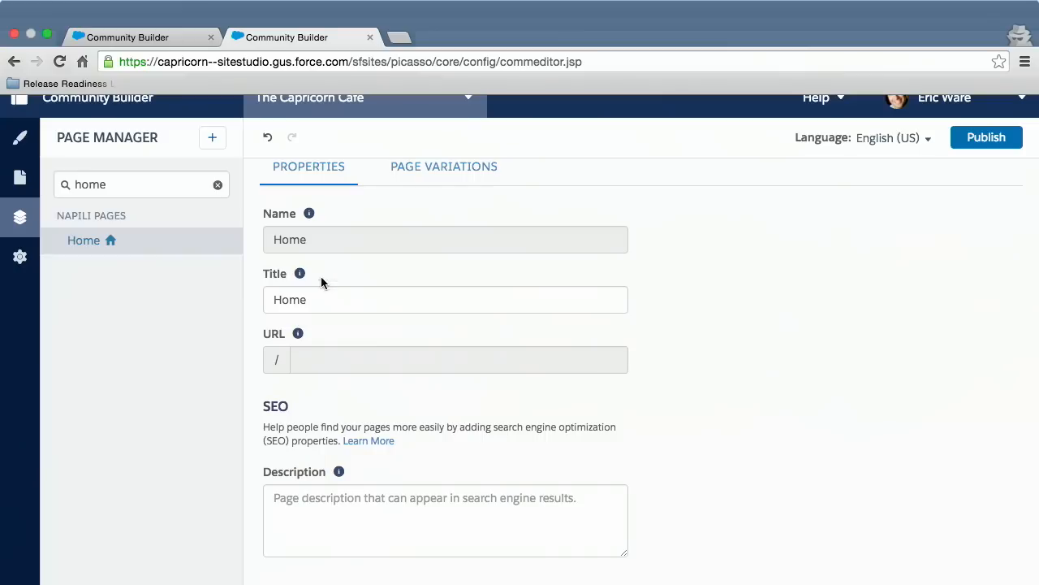
mouse_move(295, 276)
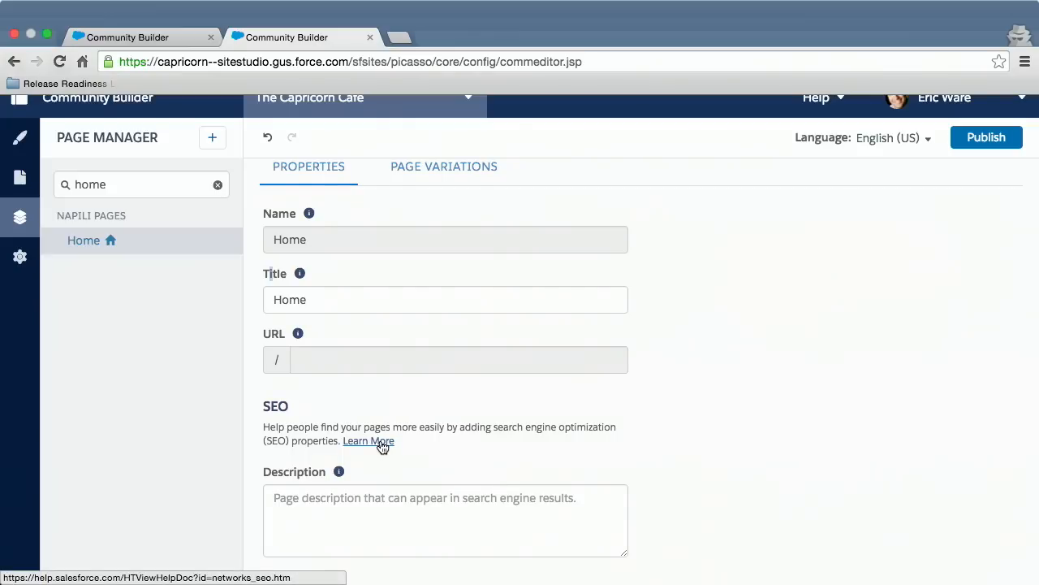
scroll(369, 490, down, 1)
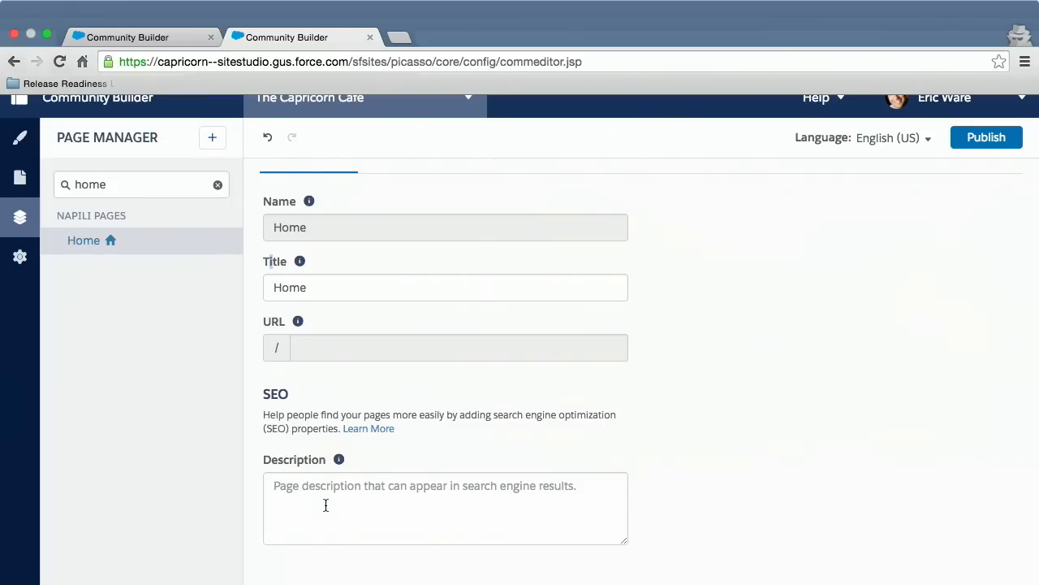
scroll(326, 505, up, 3)
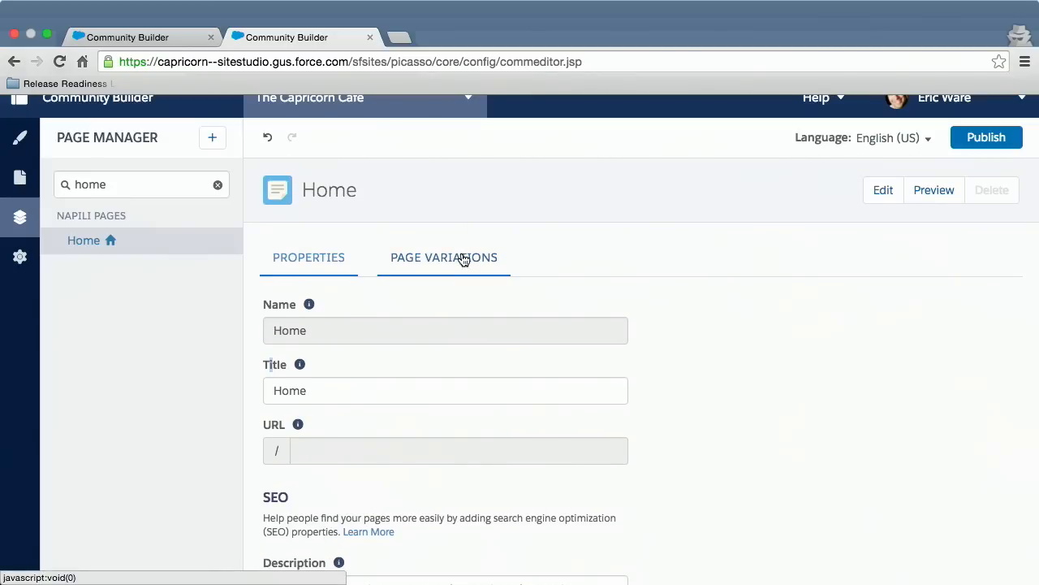
Review the Home page's variations and the actions available for Home - Capricorn Experience.
click(463, 259)
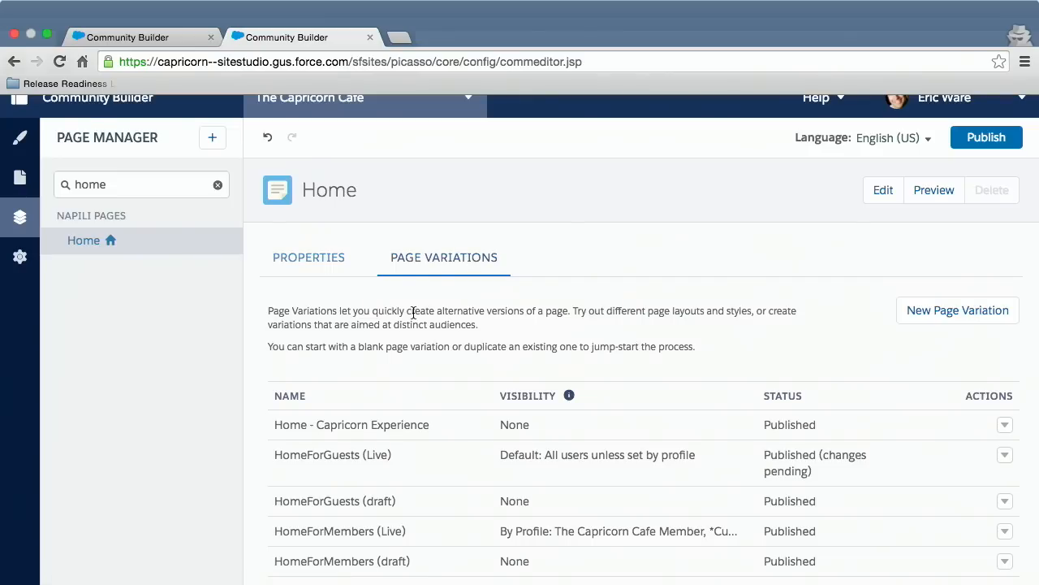
scroll(499, 395, down, 1)
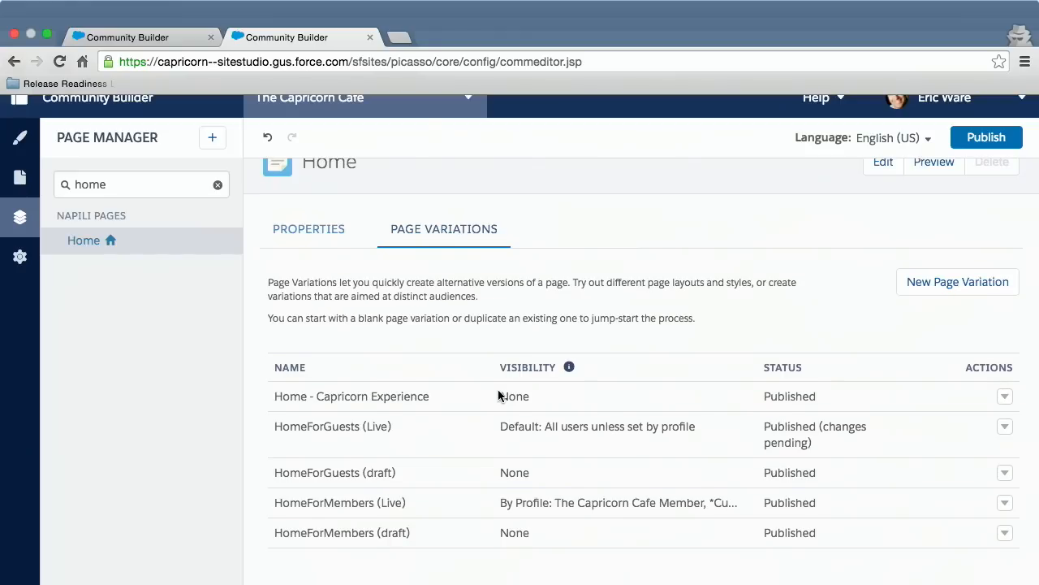
scroll(498, 396, down, 1)
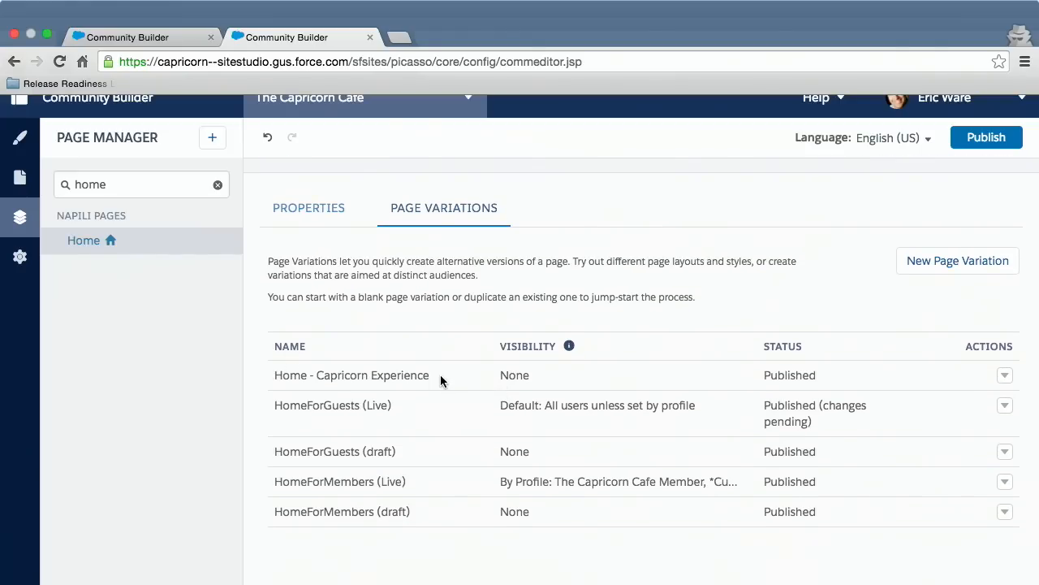
click(1004, 375)
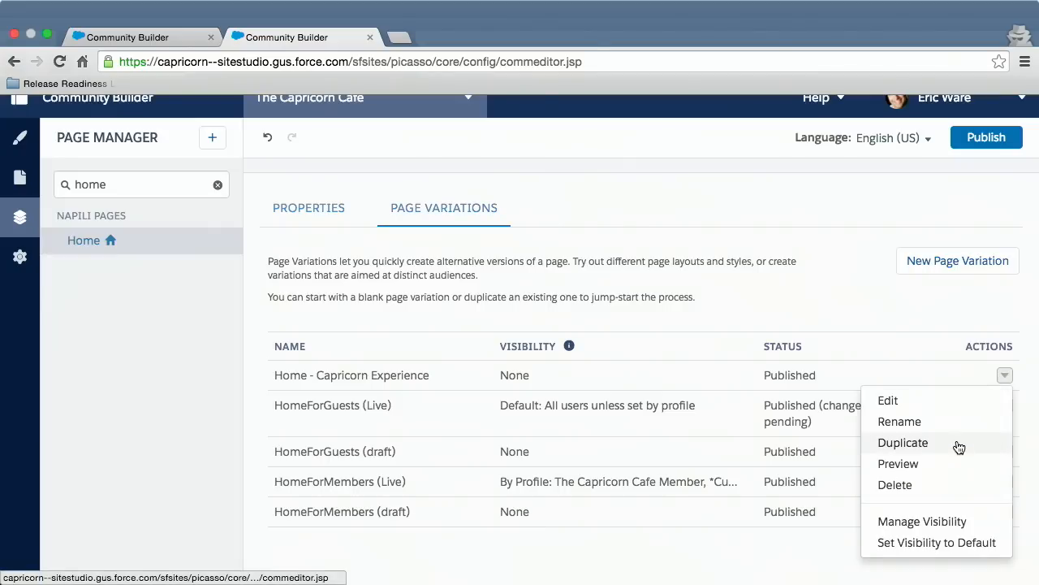
click(902, 366)
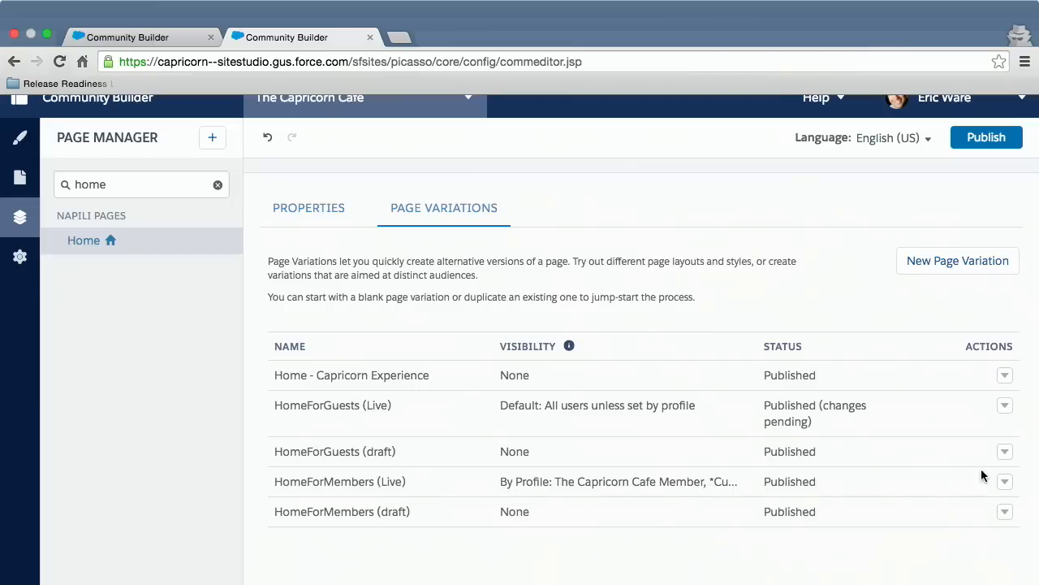
Inspect the visibility settings of HomeForMembers (Live), including the profile filter choices and selected profiles, and cancel without changes.
click(1005, 481)
scroll(1007, 482, down, 3)
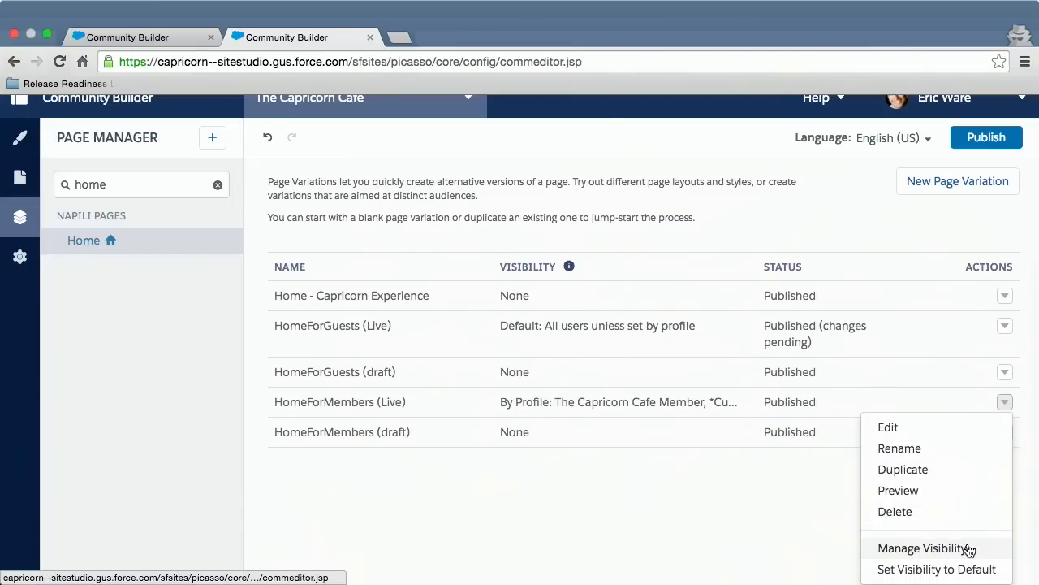
click(969, 550)
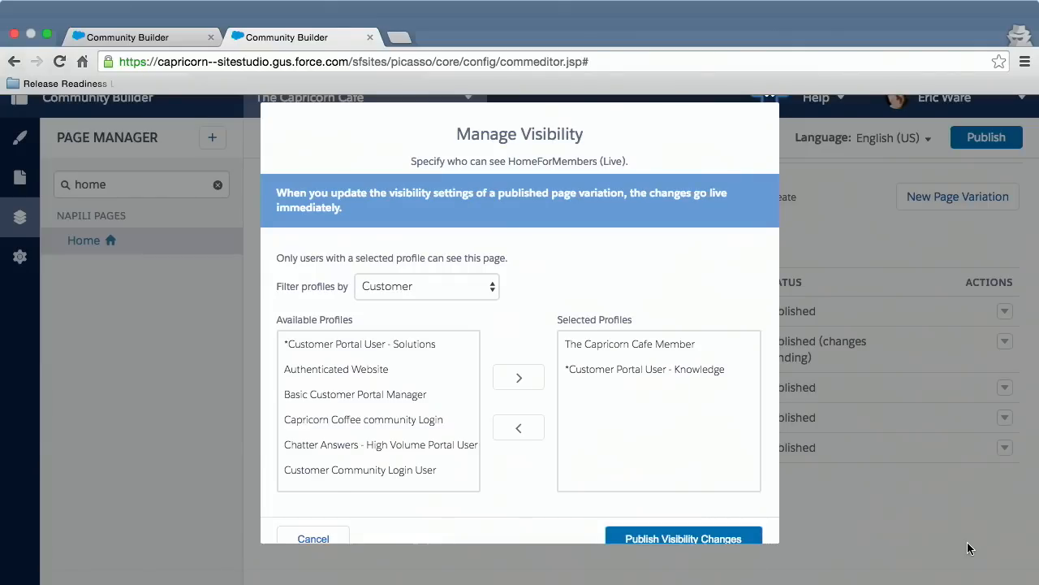
click(463, 292)
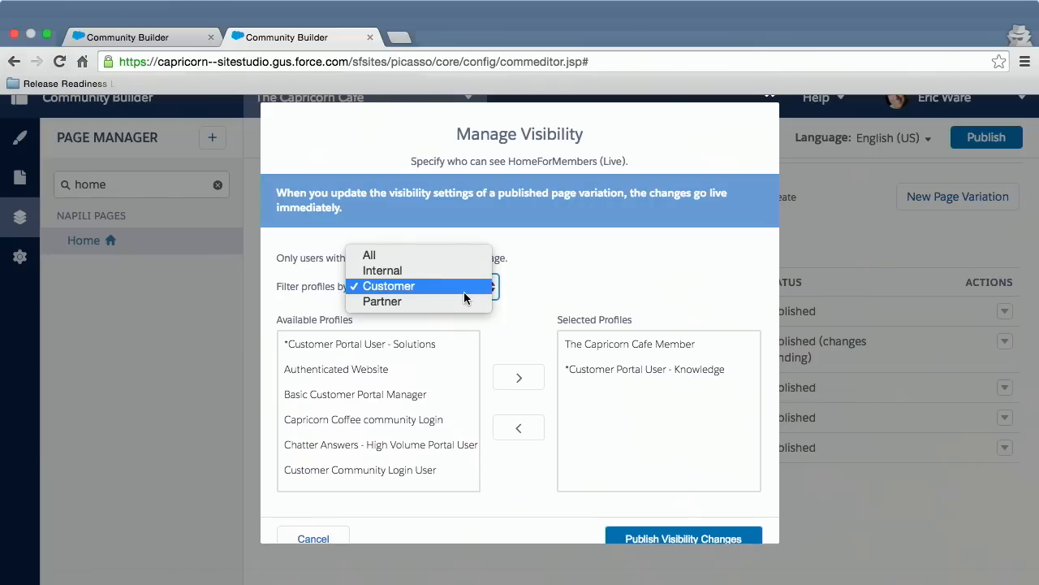
click(544, 280)
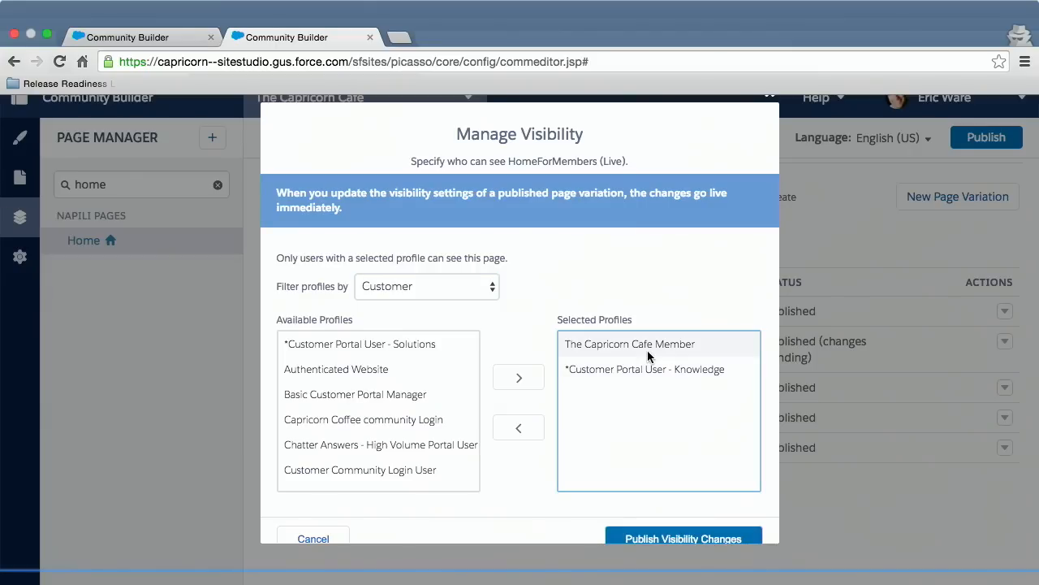
click(340, 538)
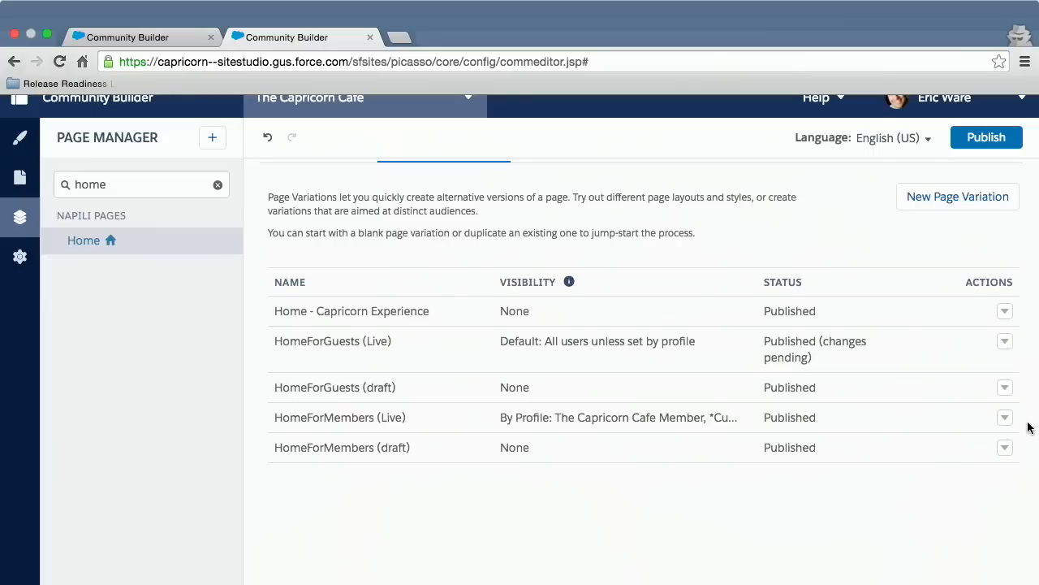
Open the HomeForMembers (Live) variation for editing and look through its page content, from header to feed.
click(1006, 418)
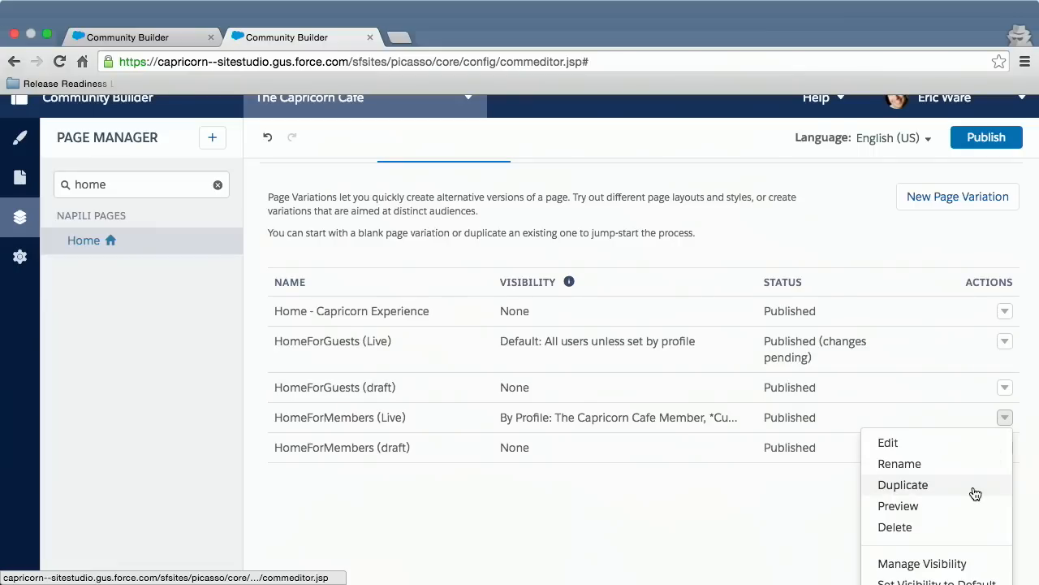
click(888, 442)
click(950, 442)
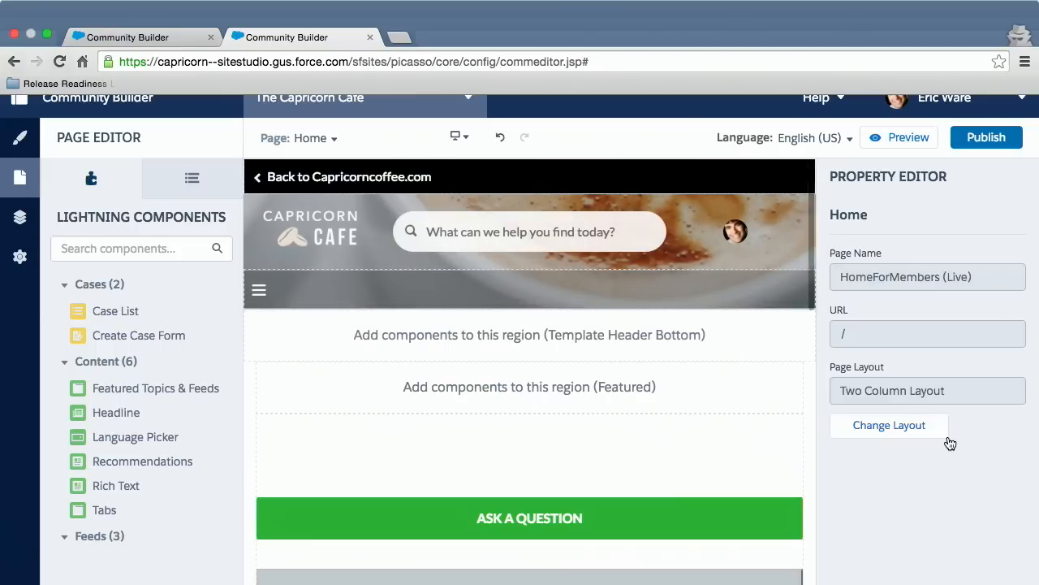
scroll(628, 387, down, 8)
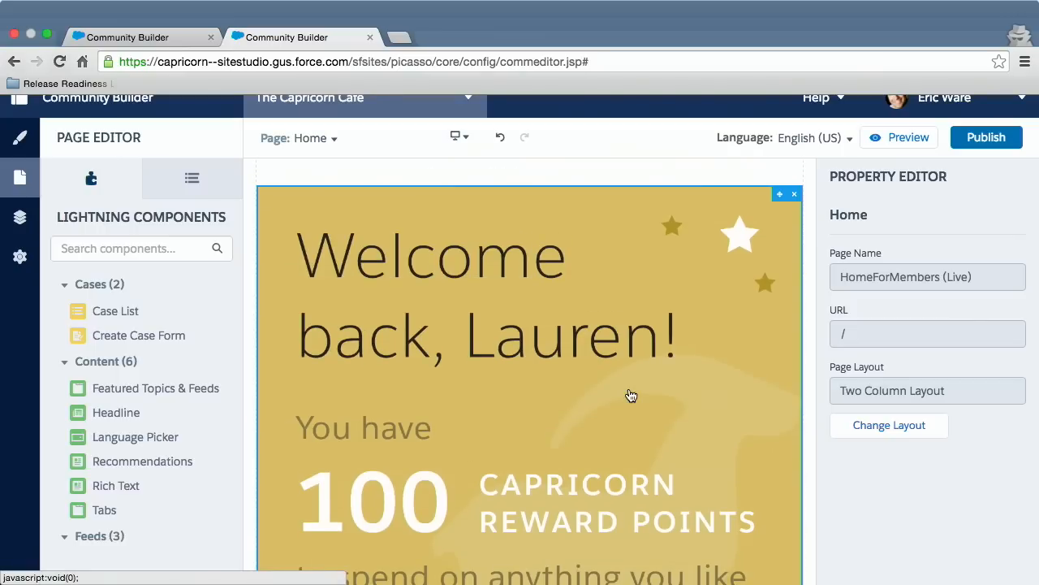
scroll(631, 396, down, 5)
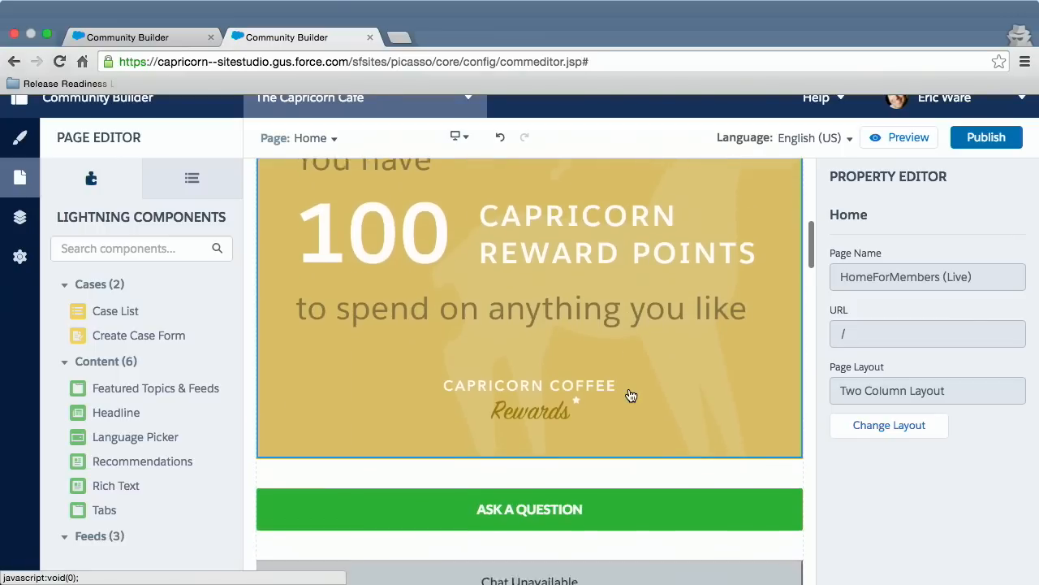
scroll(630, 395, down, 5)
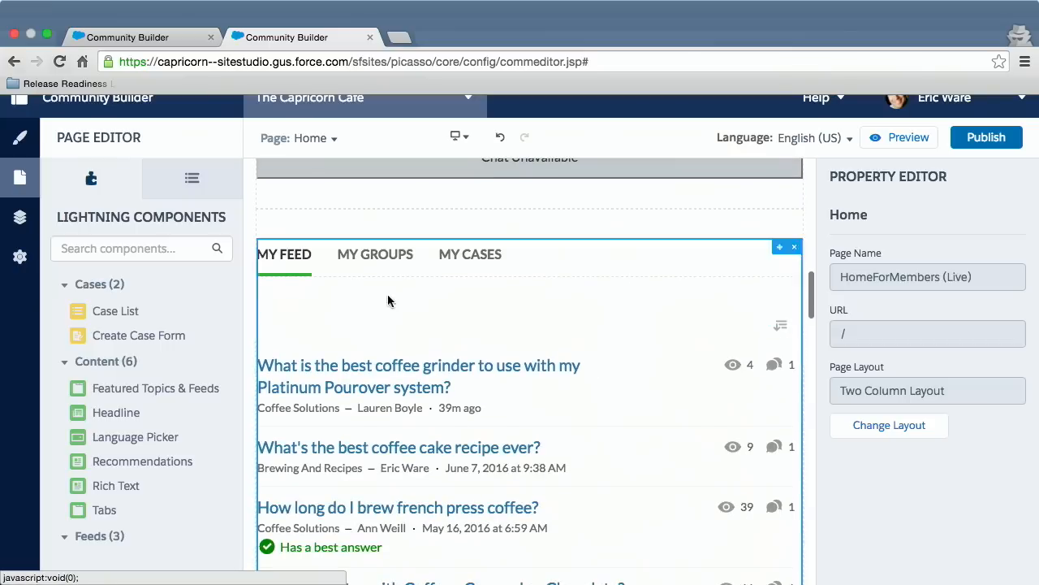
scroll(579, 434, down, 1)
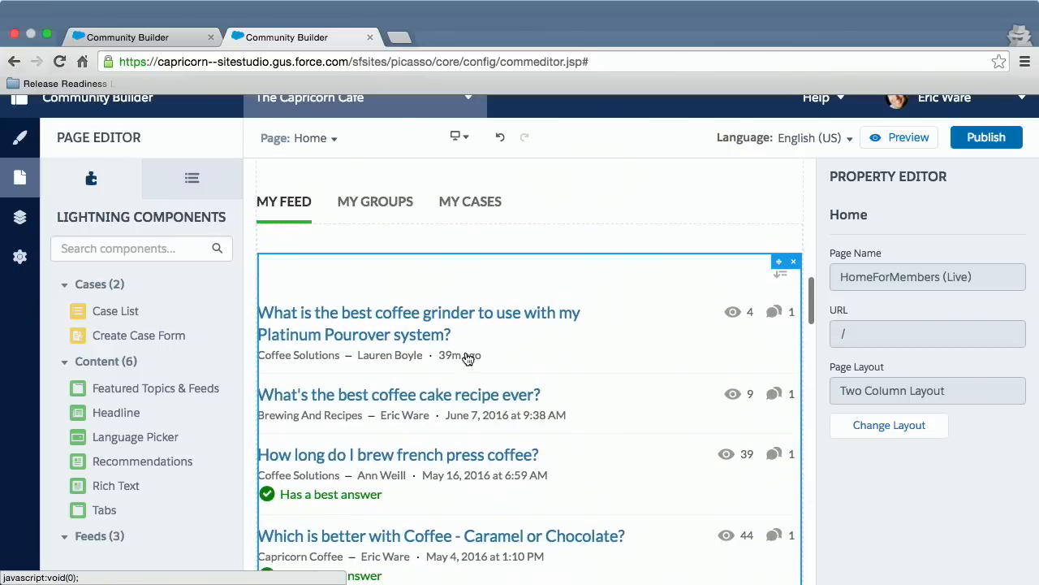
scroll(547, 216, up, 15)
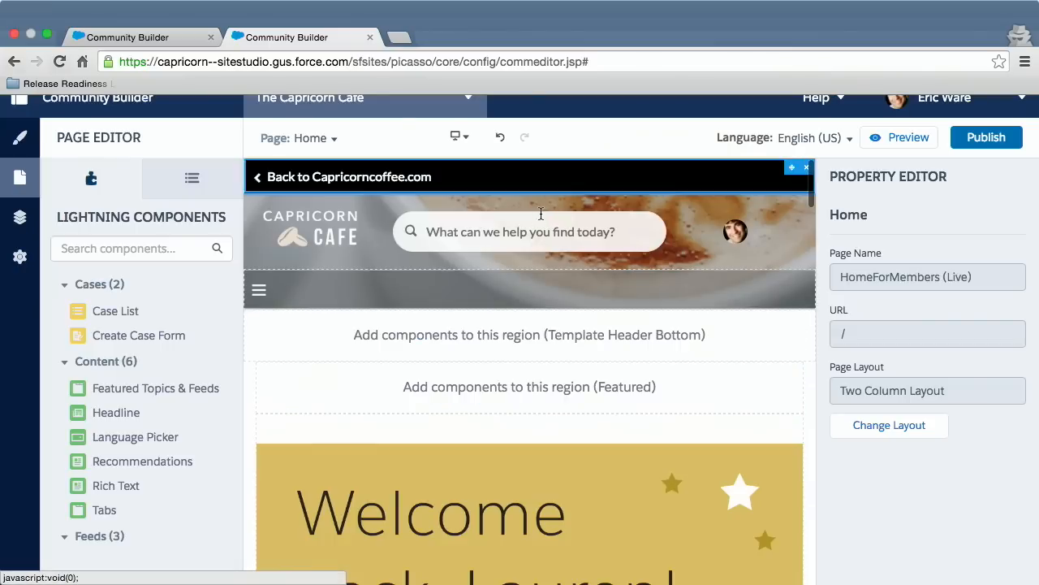
Add a new tab named "Topic" to the Tabs component that holds My Feed, My Groups and My Cases.
scroll(505, 409, down, 5)
scroll(505, 402, down, 5)
click(505, 400)
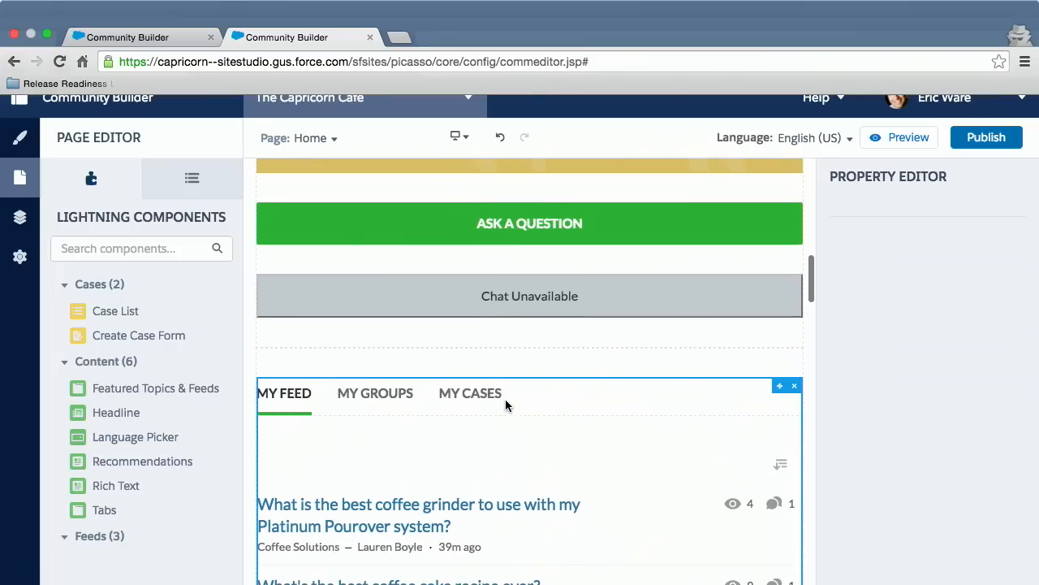
scroll(585, 436, down, 2)
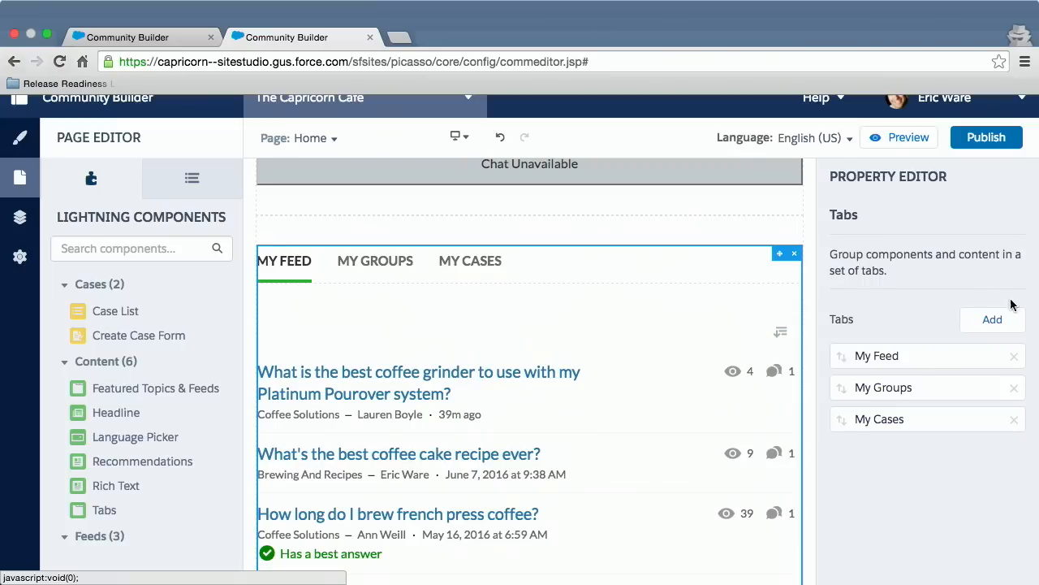
click(987, 320)
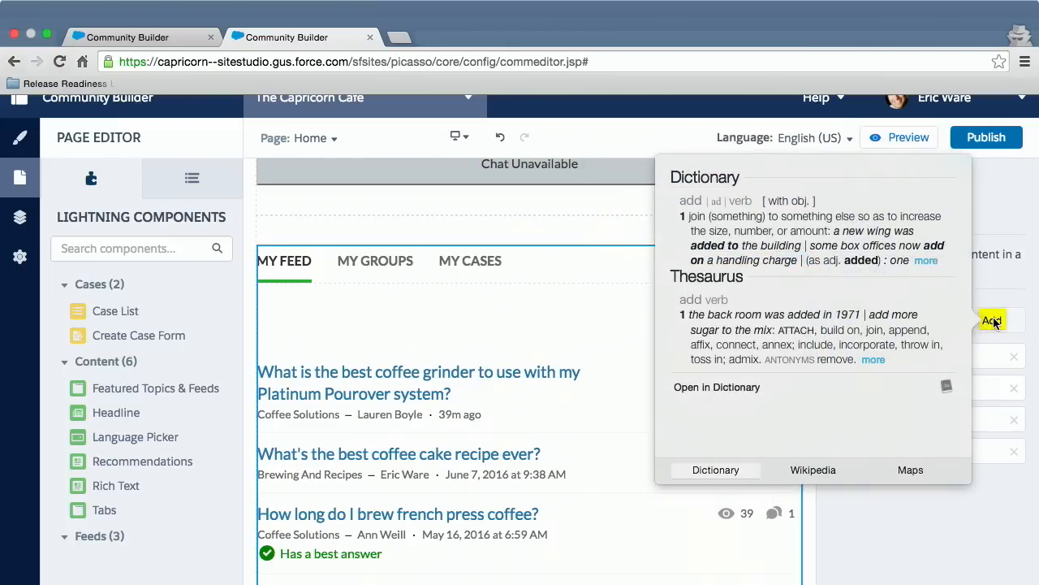
click(992, 325)
click(962, 456)
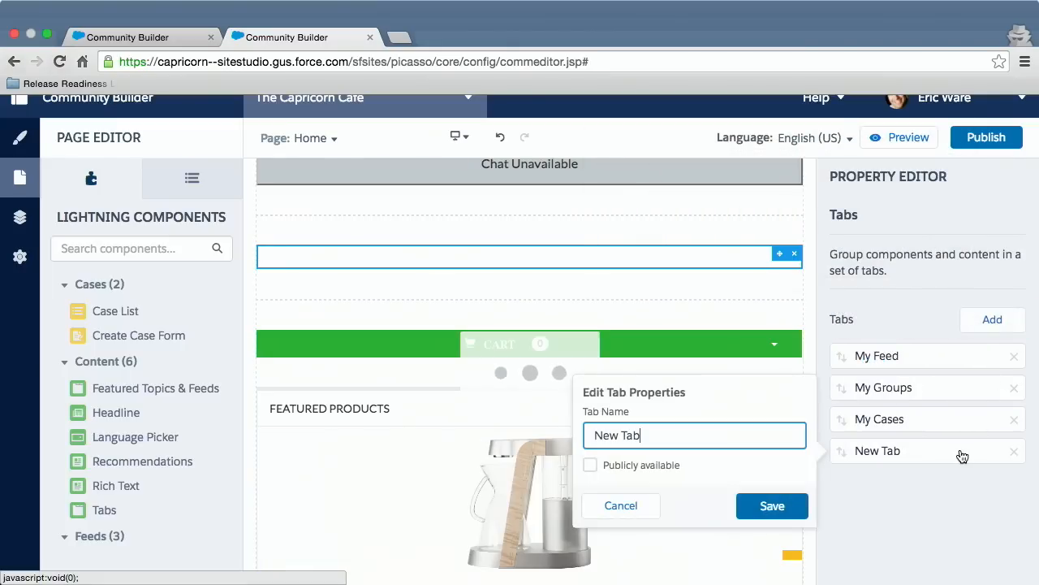
text(Topic)
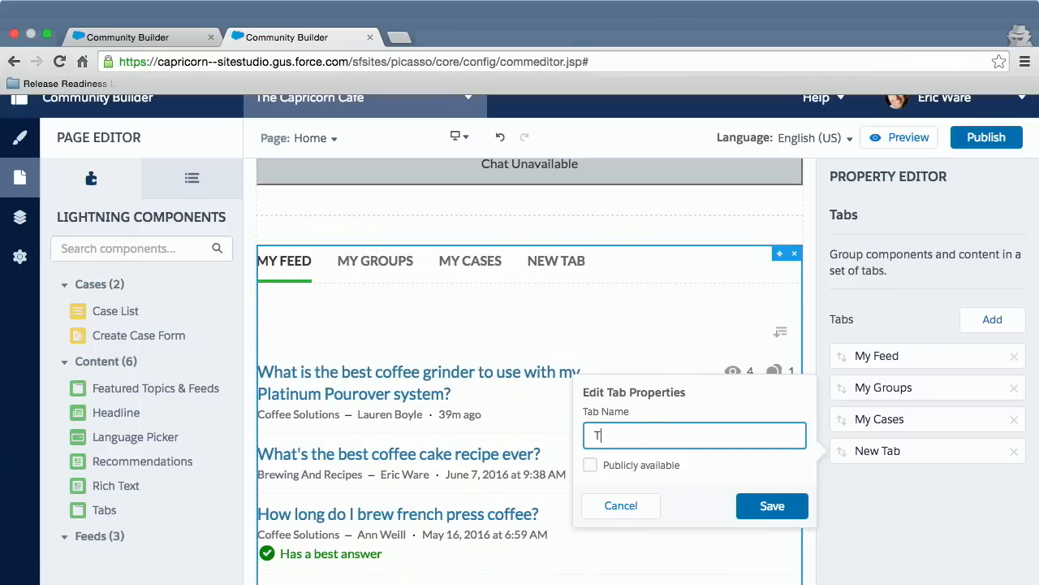
click(800, 503)
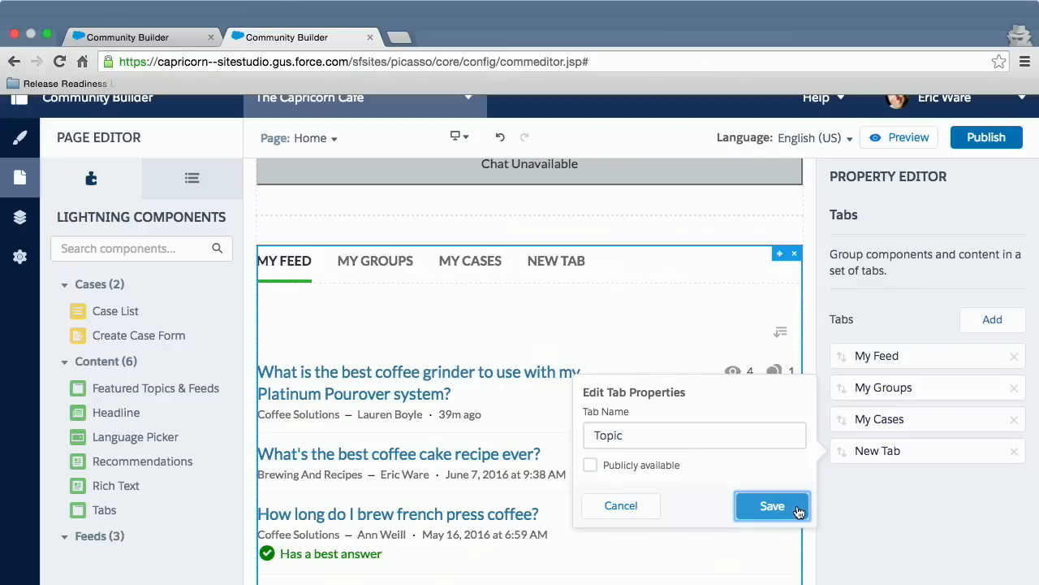
click(772, 506)
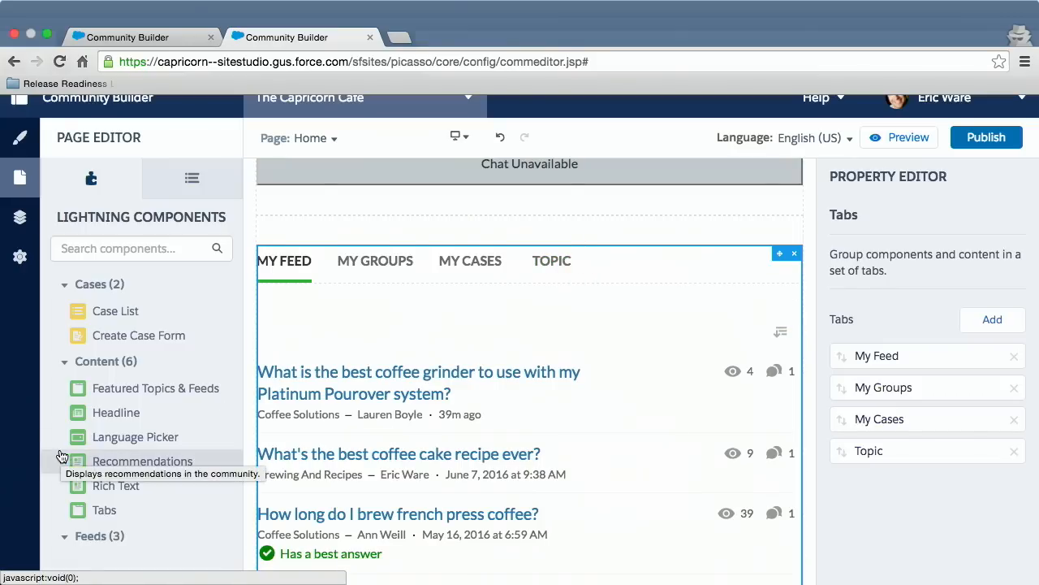
Find the Featured Topics component among the Lightning components and place it in the Topic tab of the Tabs component.
scroll(59, 454, down, 5)
scroll(59, 455, down, 8)
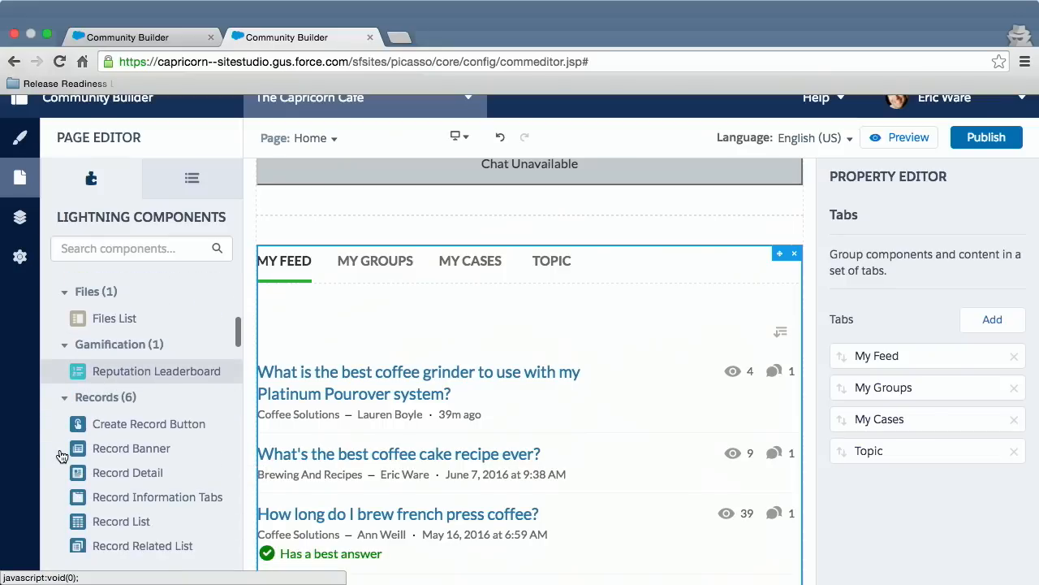
scroll(59, 455, down, 20)
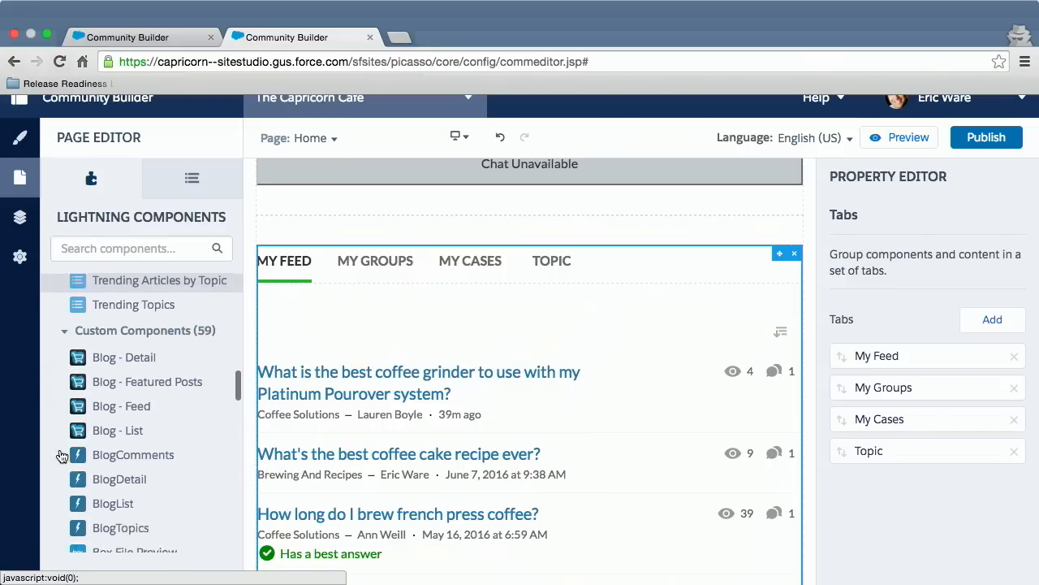
scroll(59, 454, up, 20)
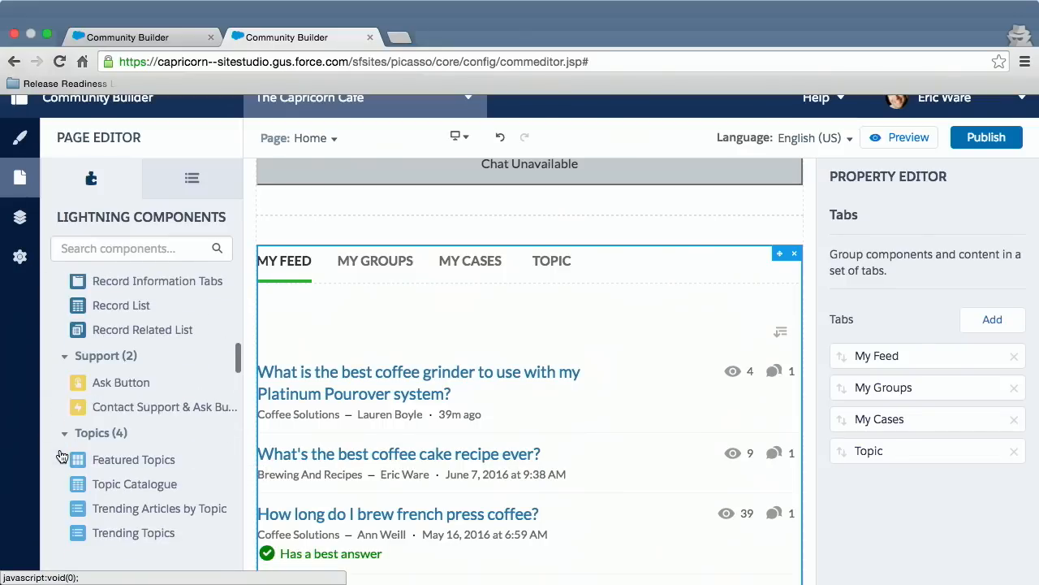
scroll(59, 455, up, 6)
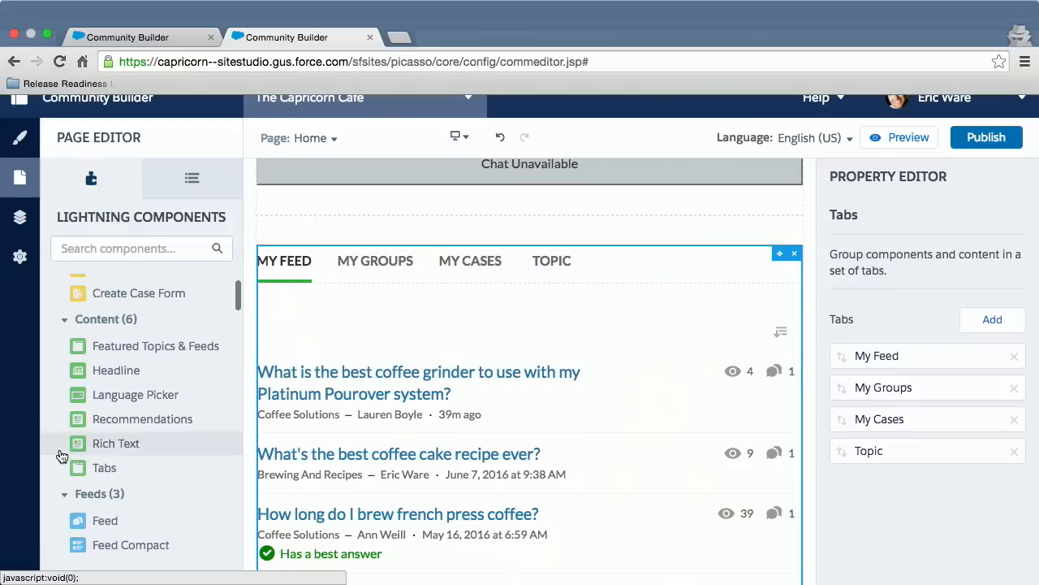
scroll(59, 455, down, 4)
scroll(59, 454, down, 8)
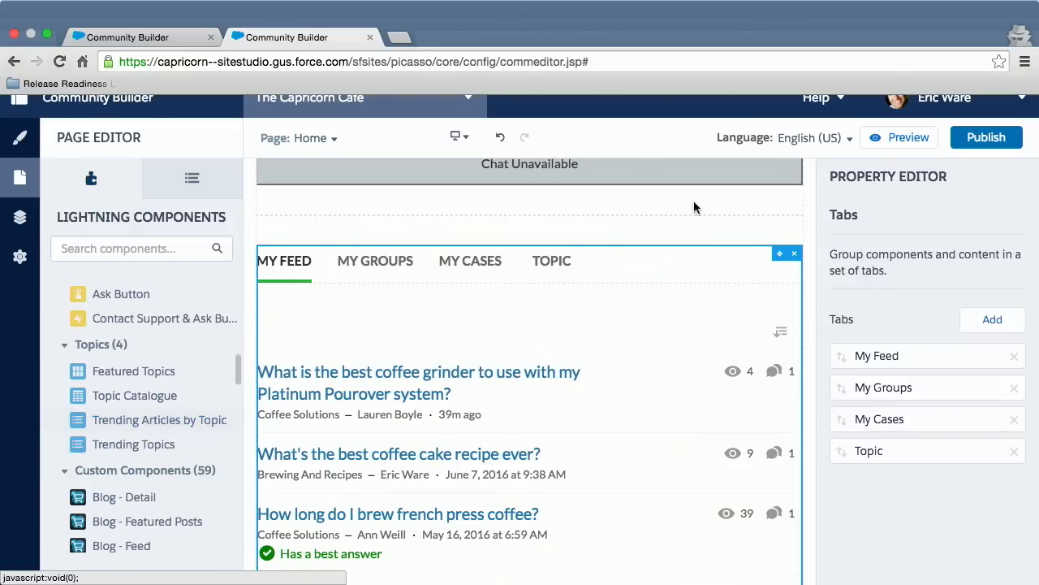
click(560, 260)
drag(133, 342, 431, 312)
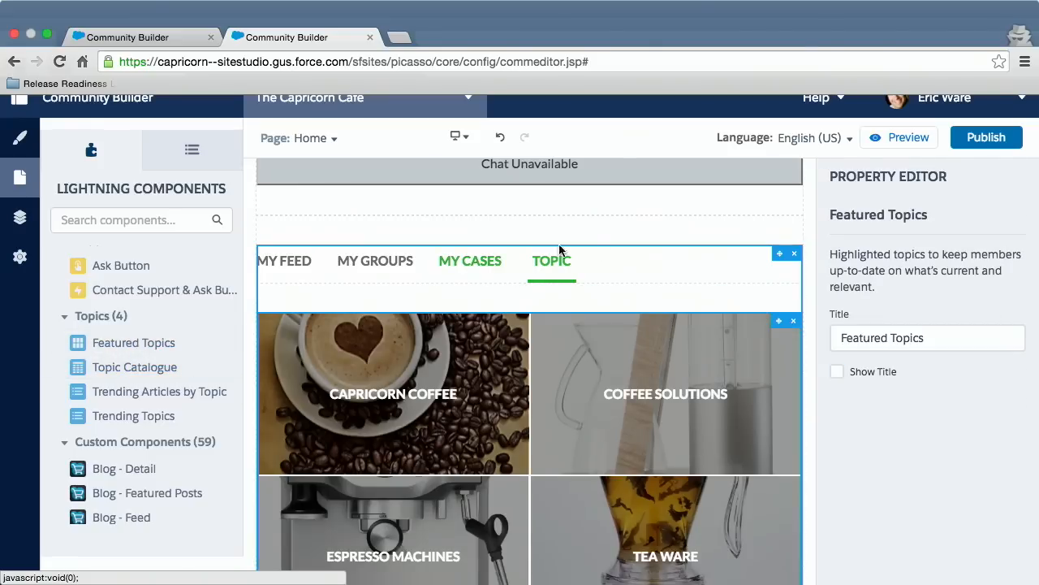
Reorder the Tabs component so that Topic comes directly before My Cases, and open the preview of the Home page.
click(638, 263)
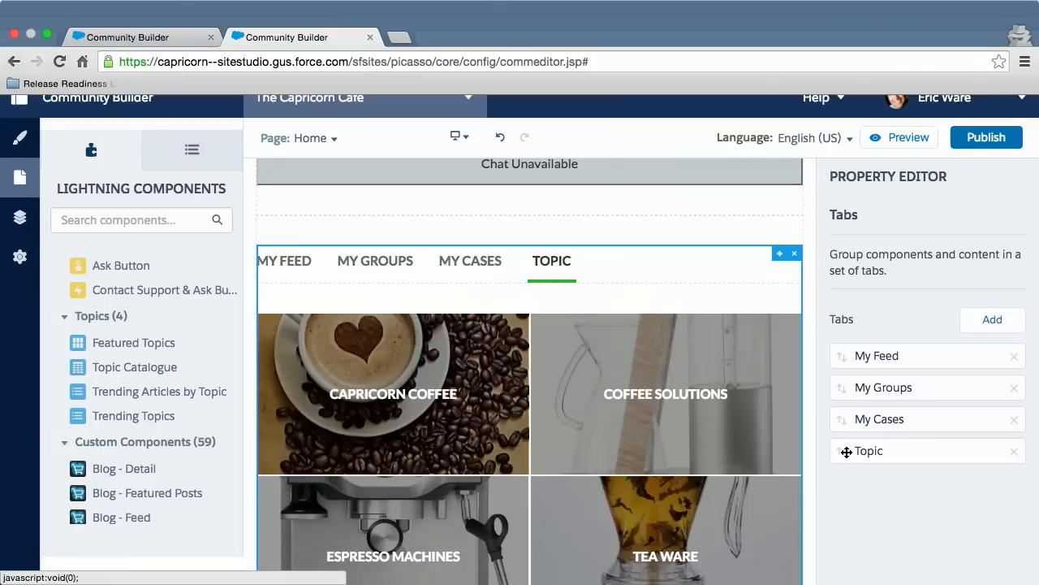
drag(844, 450, 848, 416)
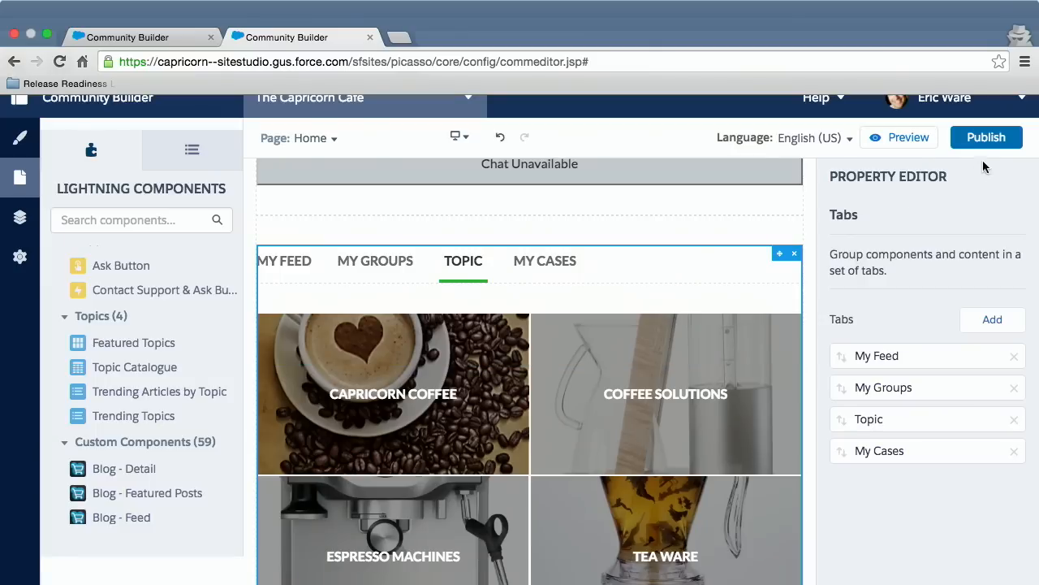
click(908, 139)
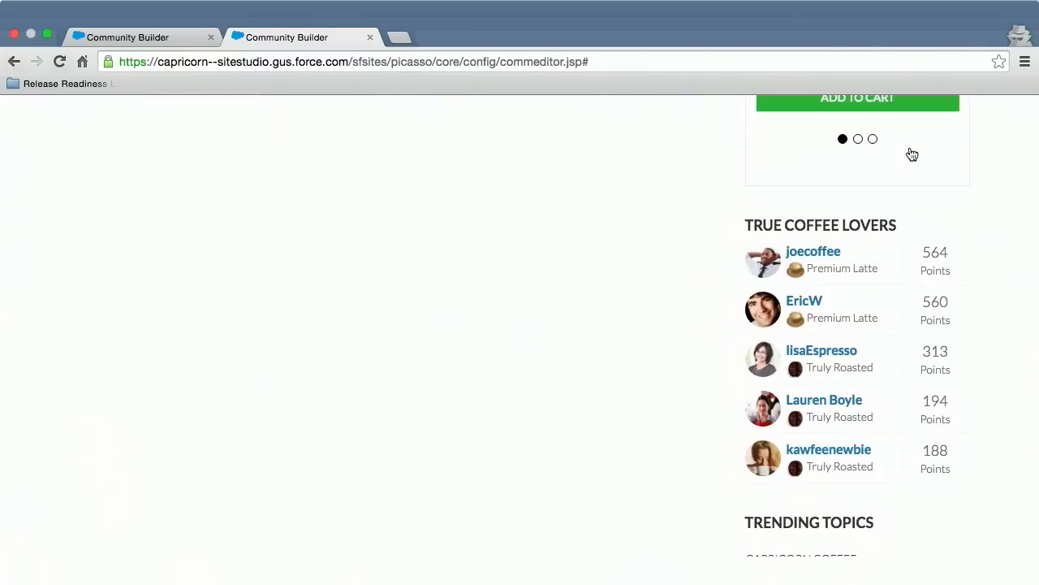